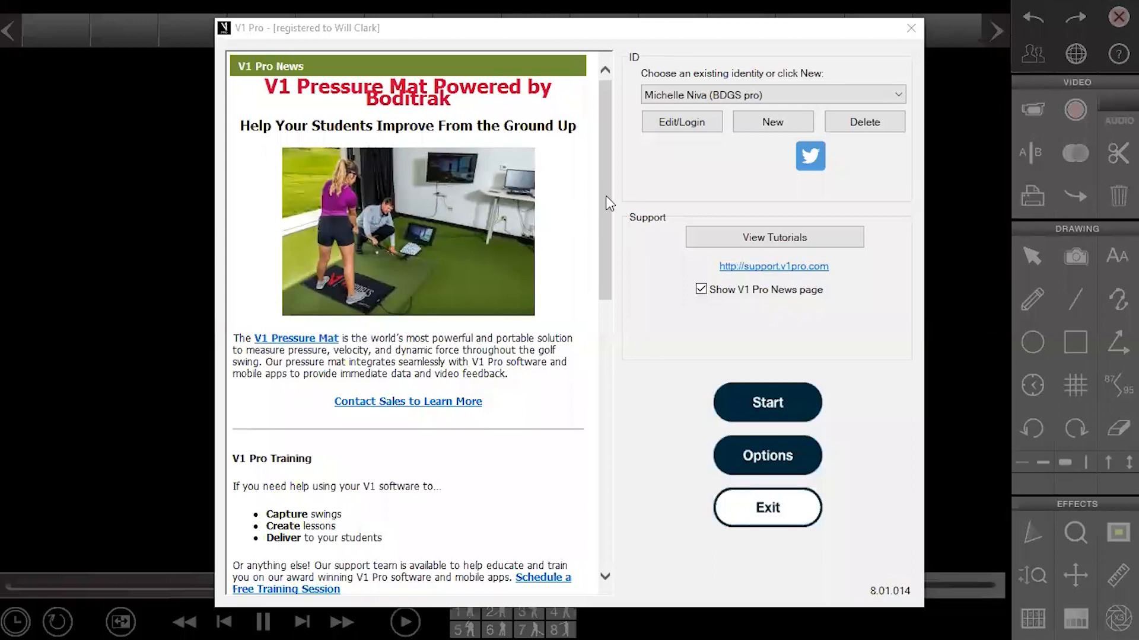
Collapse the V1 Pro News article and expand Support Links to show the Screen Connect and IDS uEye driver downloads
scroll(607, 202, "down", 5)
left_click_drag(600, 339, 606, 161)
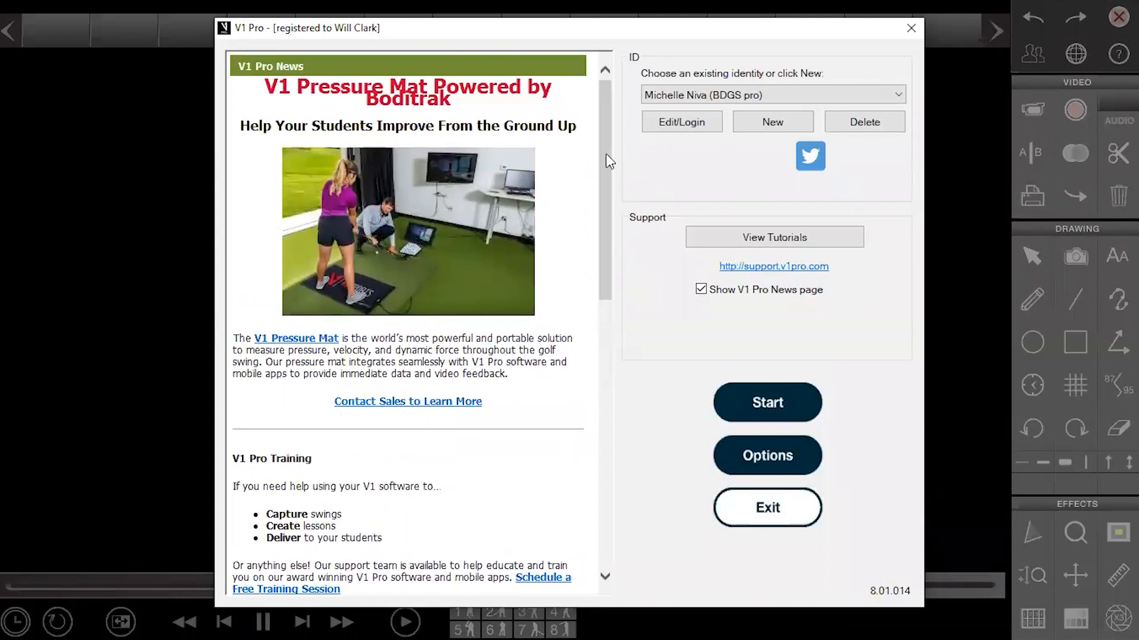
left_click(283, 70)
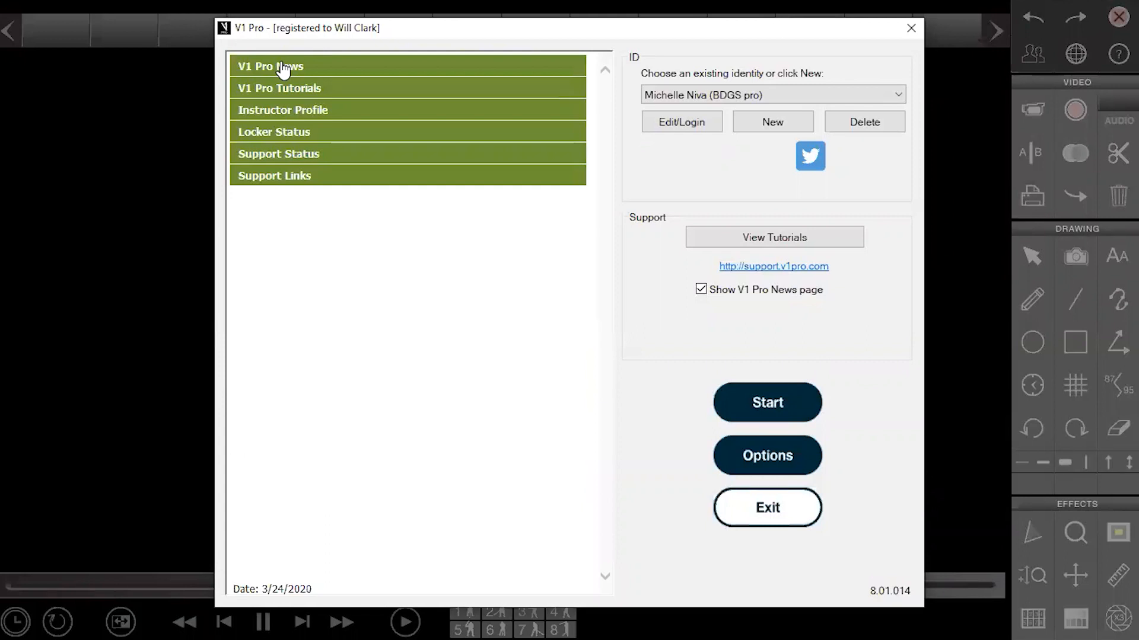
left_click(285, 176)
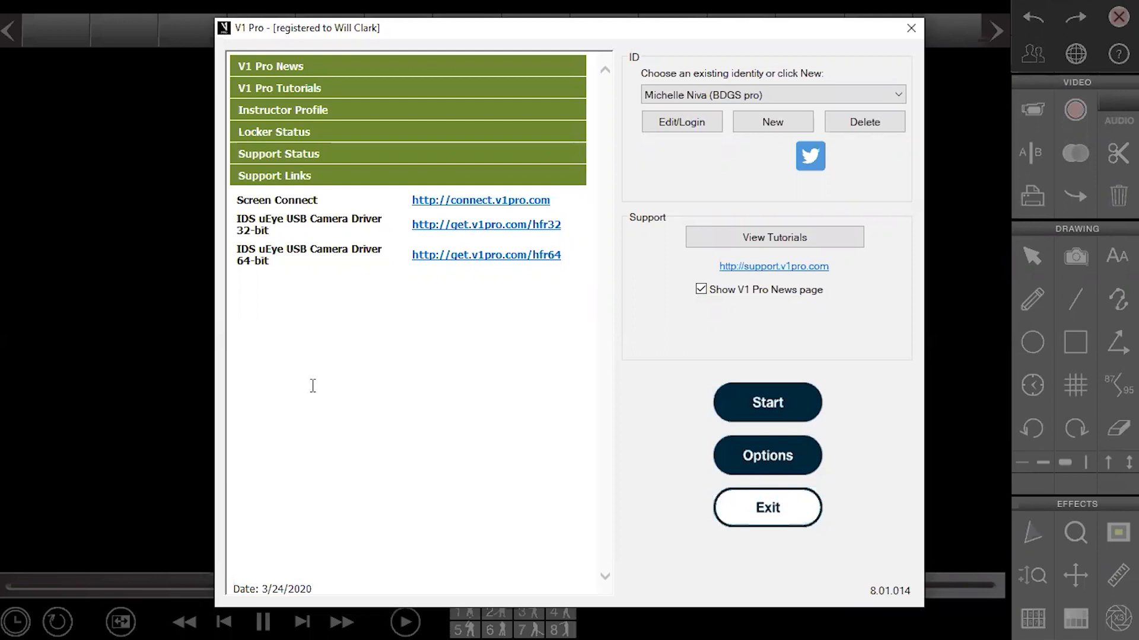
Re-expand V1 Pro News, reselect the BDGS pro identity and open its login details
left_click(288, 68)
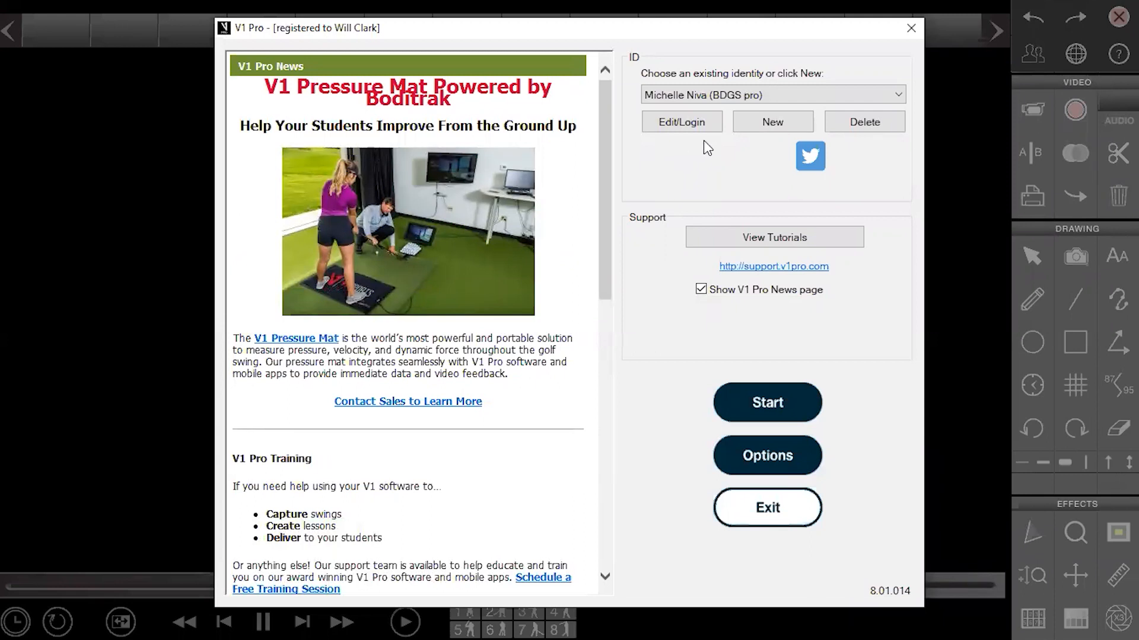
left_click(771, 97)
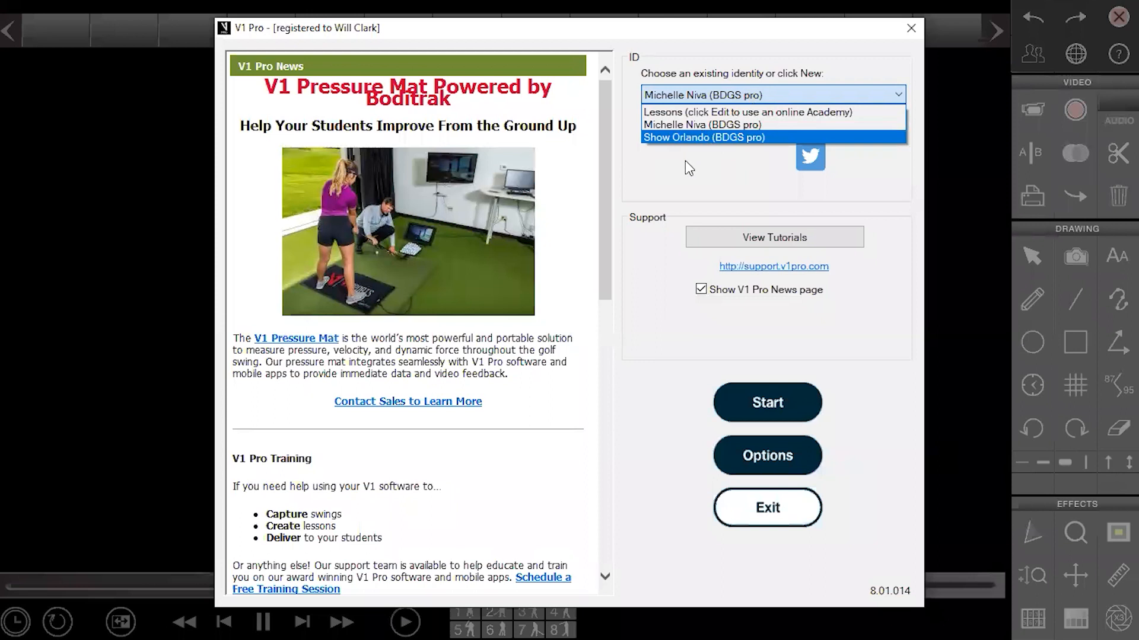
left_click(677, 124)
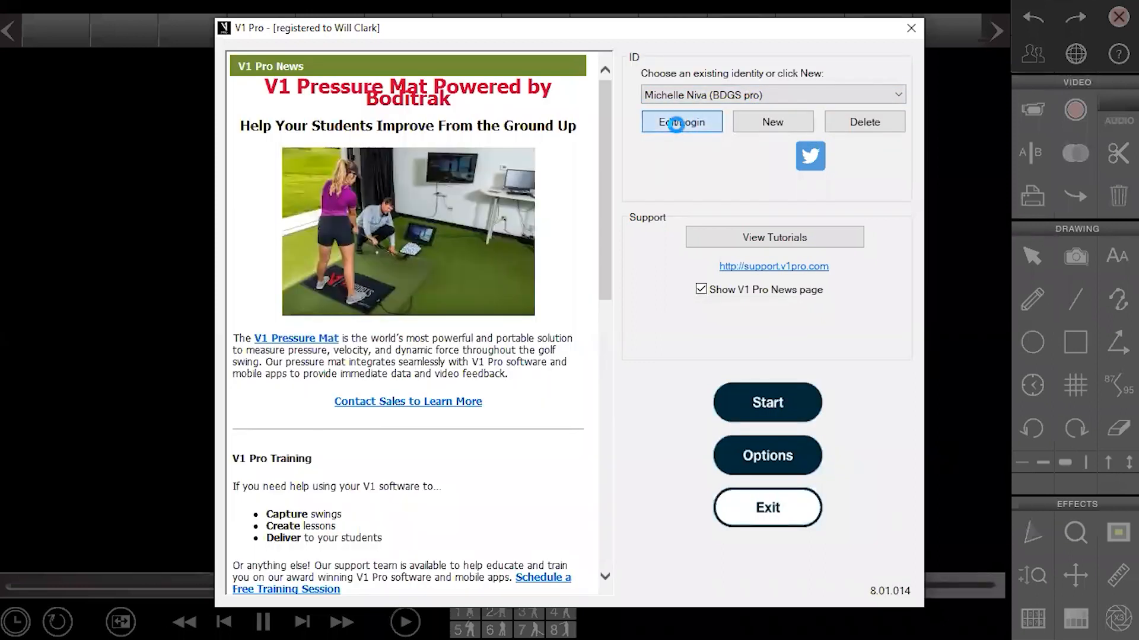
left_click(677, 125)
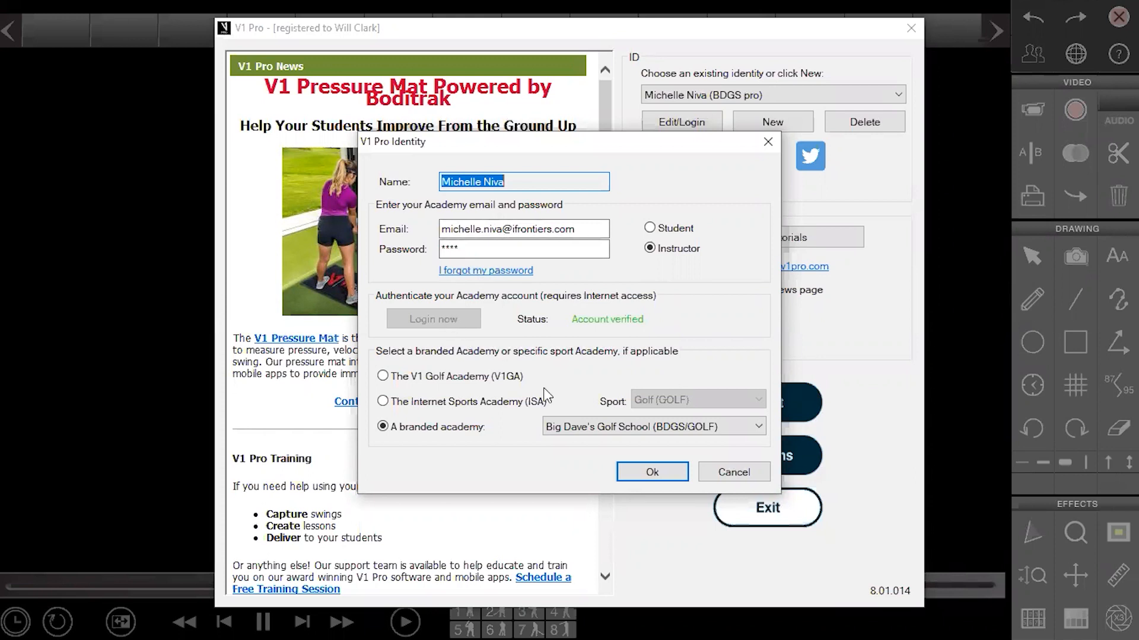
Accept the verified Big Dave's Golf School instructor identity details with Ok
left_click(631, 472)
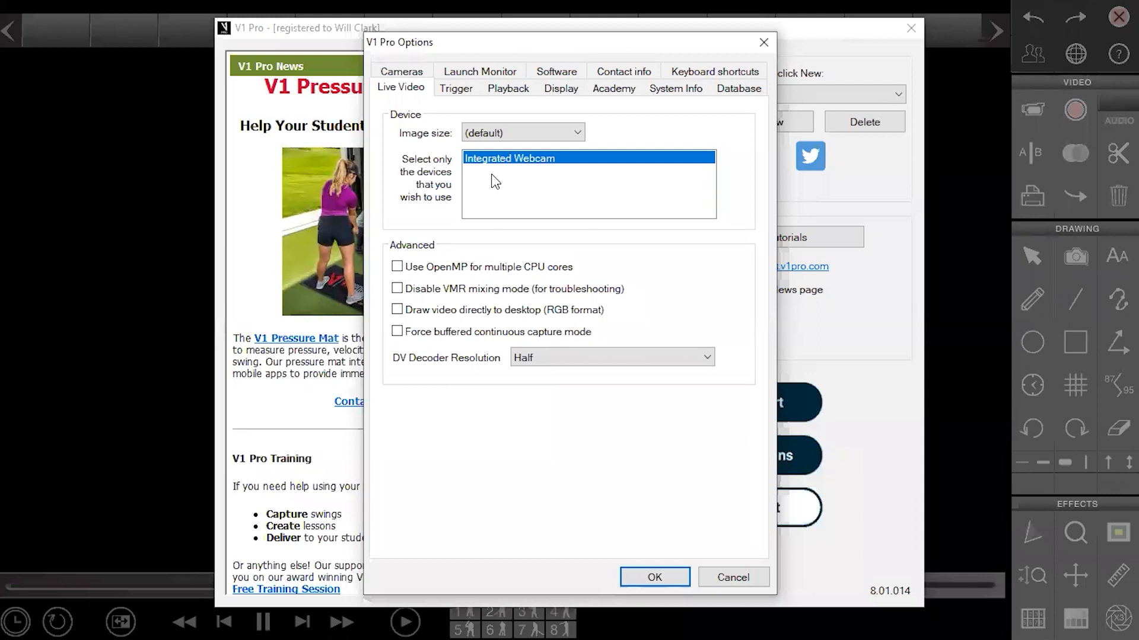
Switch the Options dialog from Live Video to the Cameras settings
left_click(408, 70)
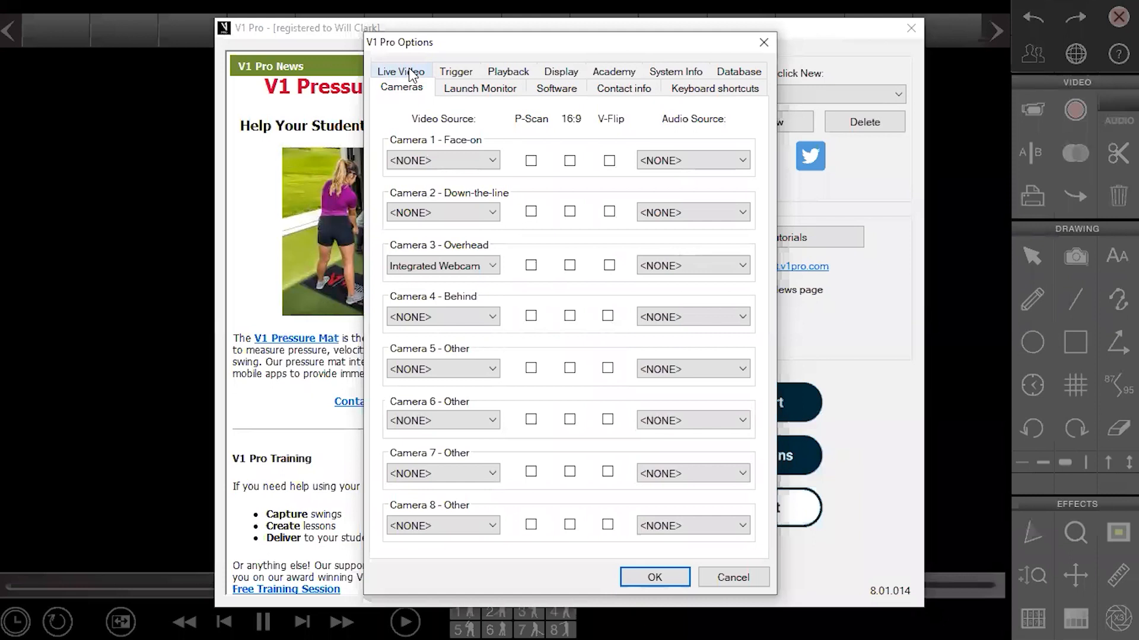
Set Camera 3 - Overhead's video source to <NONE> so no camera uses the Integrated Webcam, then view Trigger settings
left_click(493, 164)
left_click(492, 161)
left_click(492, 161)
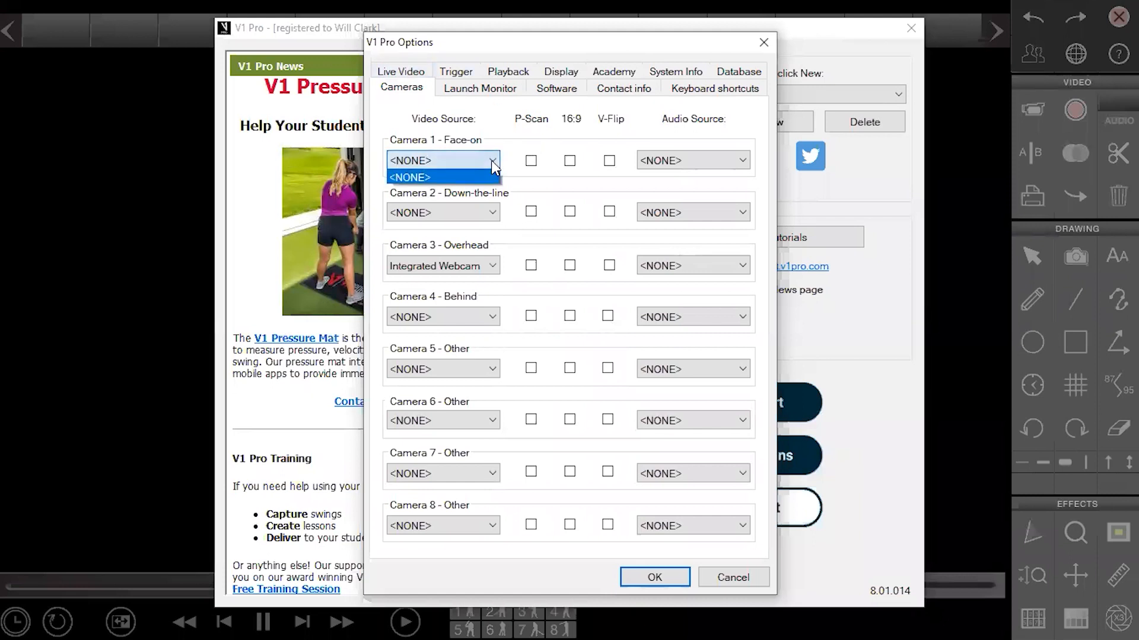
left_click(497, 264)
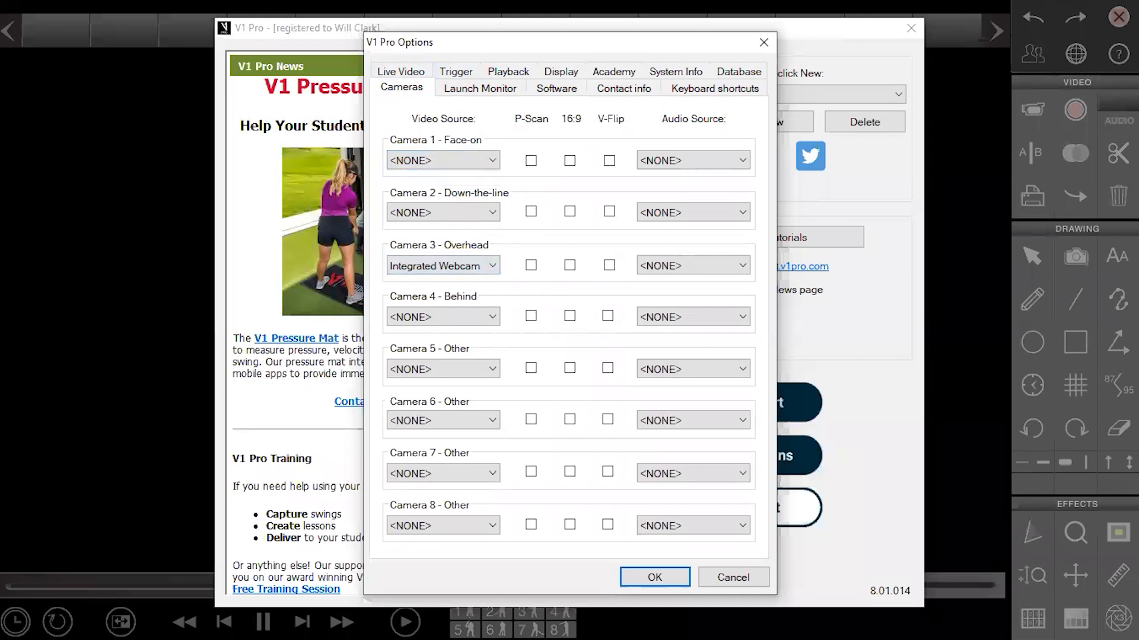
left_click(492, 266)
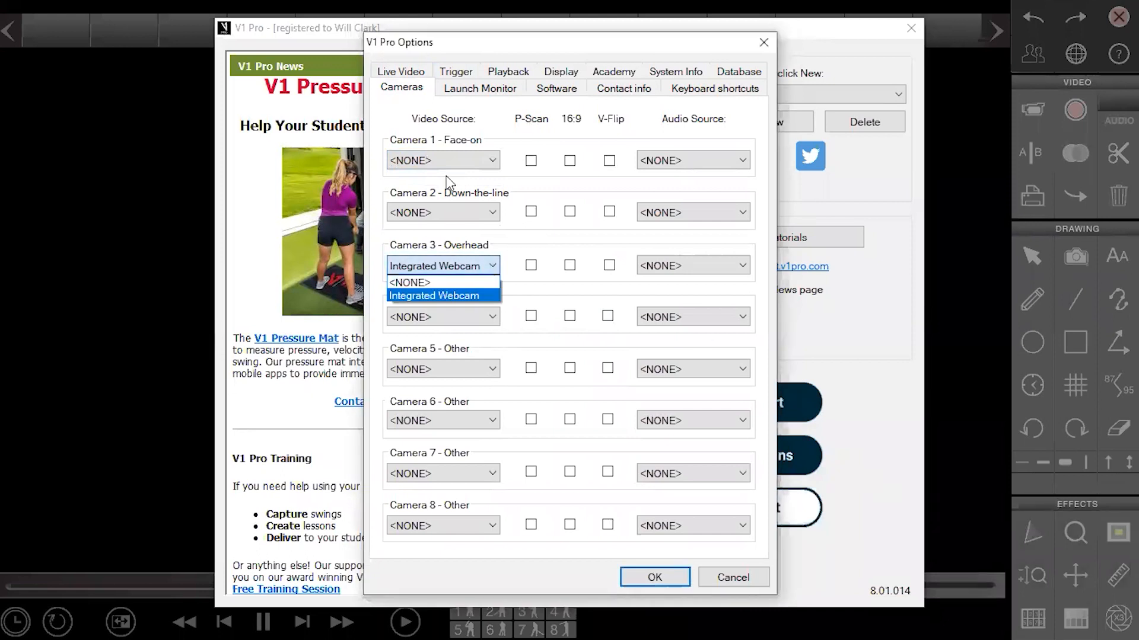
left_click(421, 279)
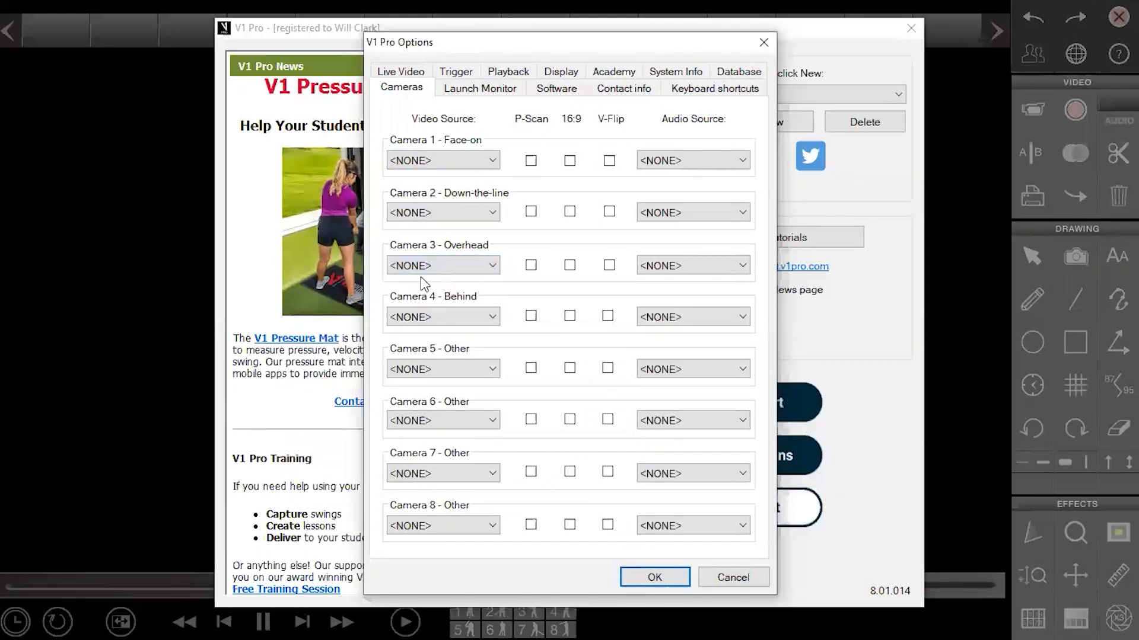
left_click(473, 161)
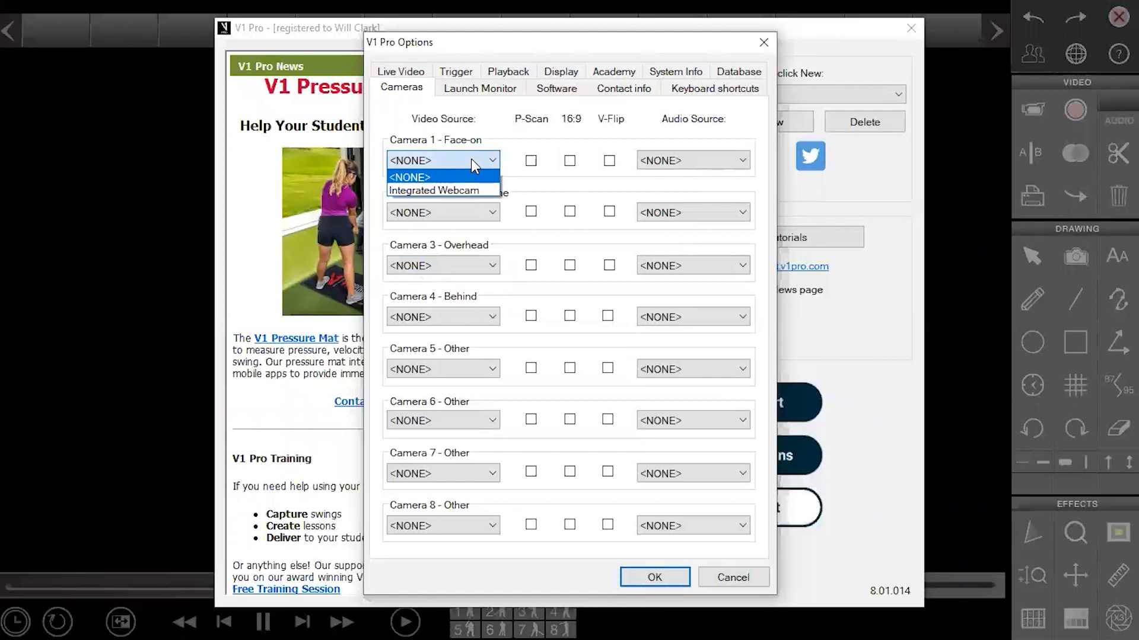
left_click(505, 163)
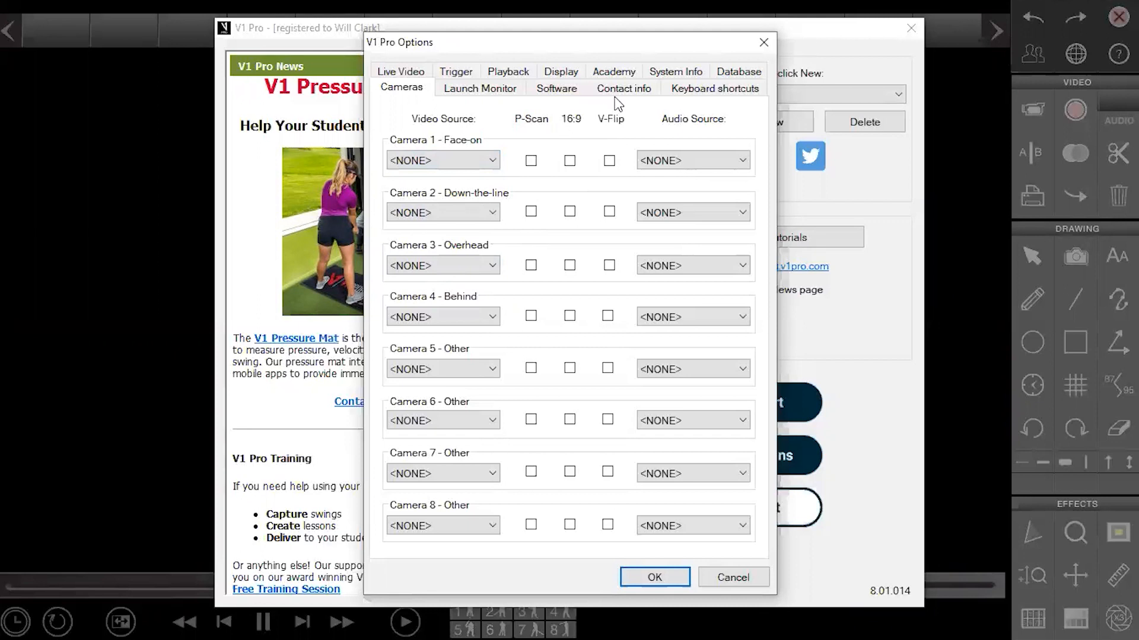
left_click(456, 71)
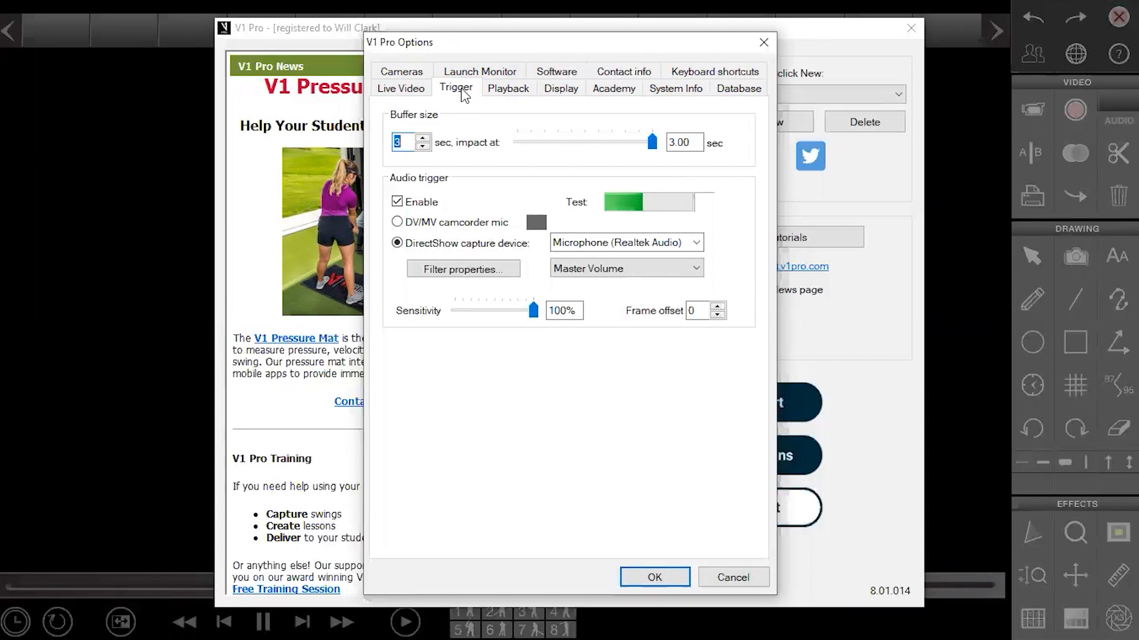
Review the Playback, Display and System Info settings, cancel Options, and start the V1 Sports analysis window
left_click(494, 95)
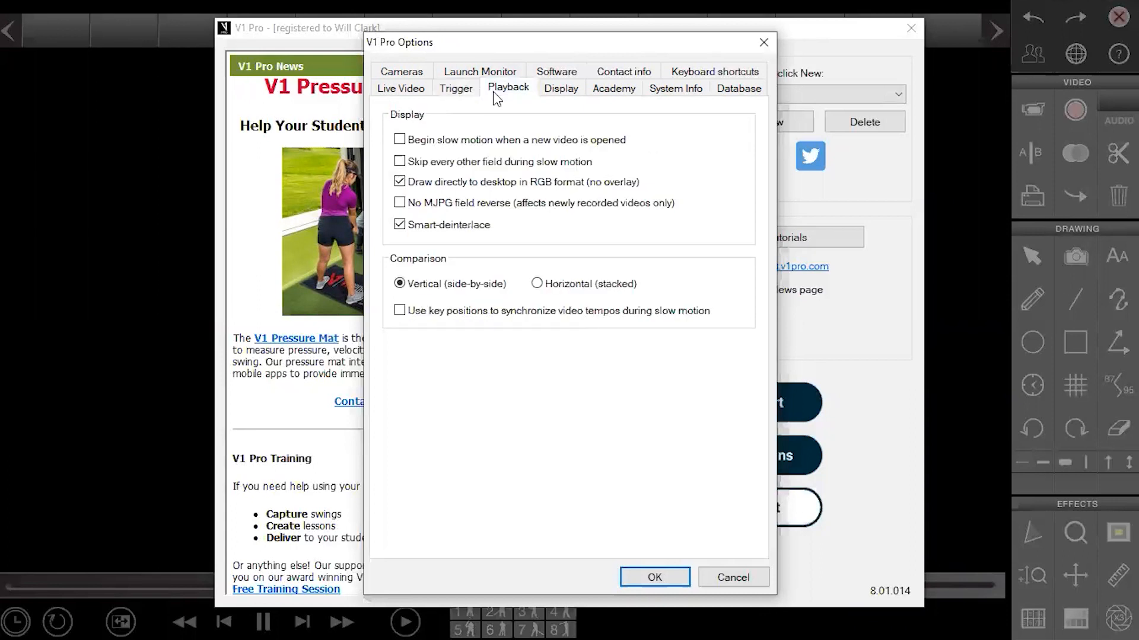
left_click(561, 93)
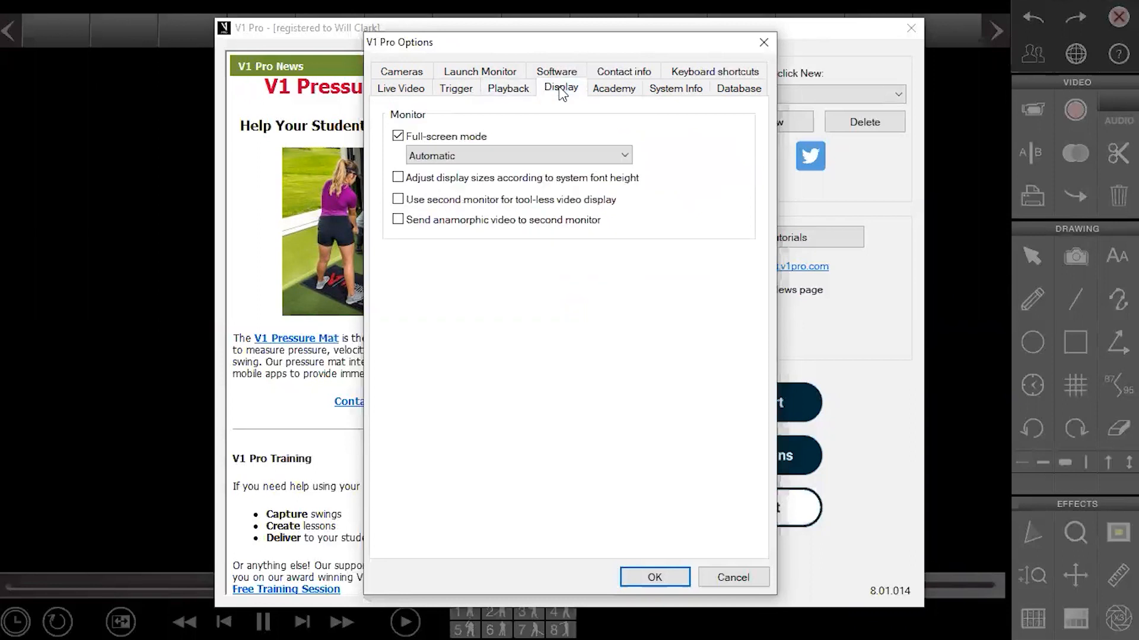
left_click(671, 90)
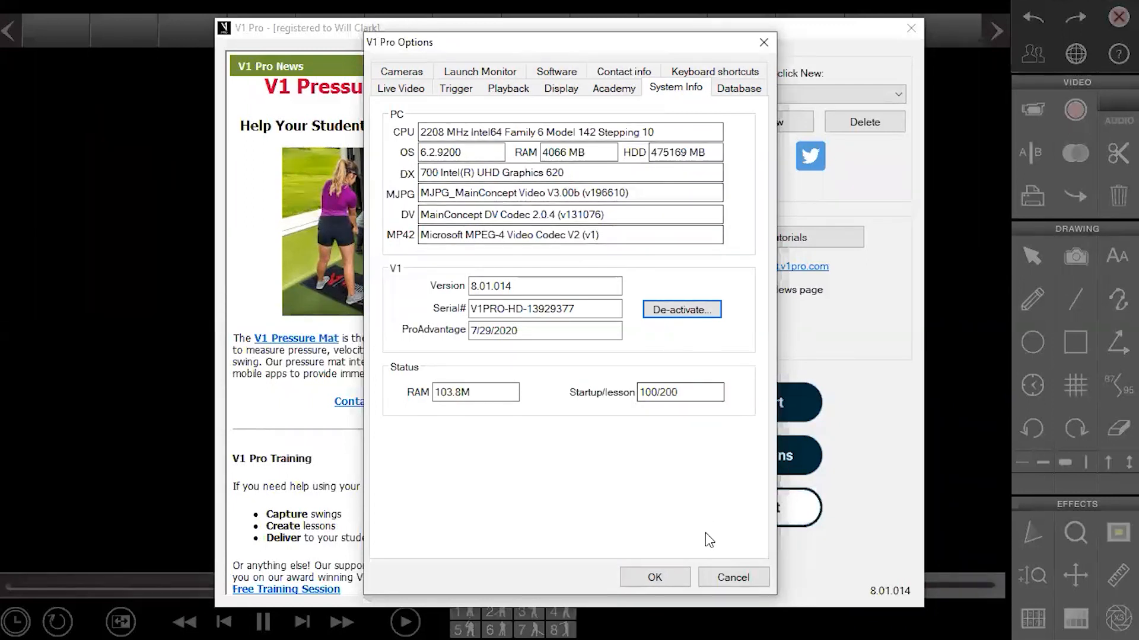
left_click(717, 568)
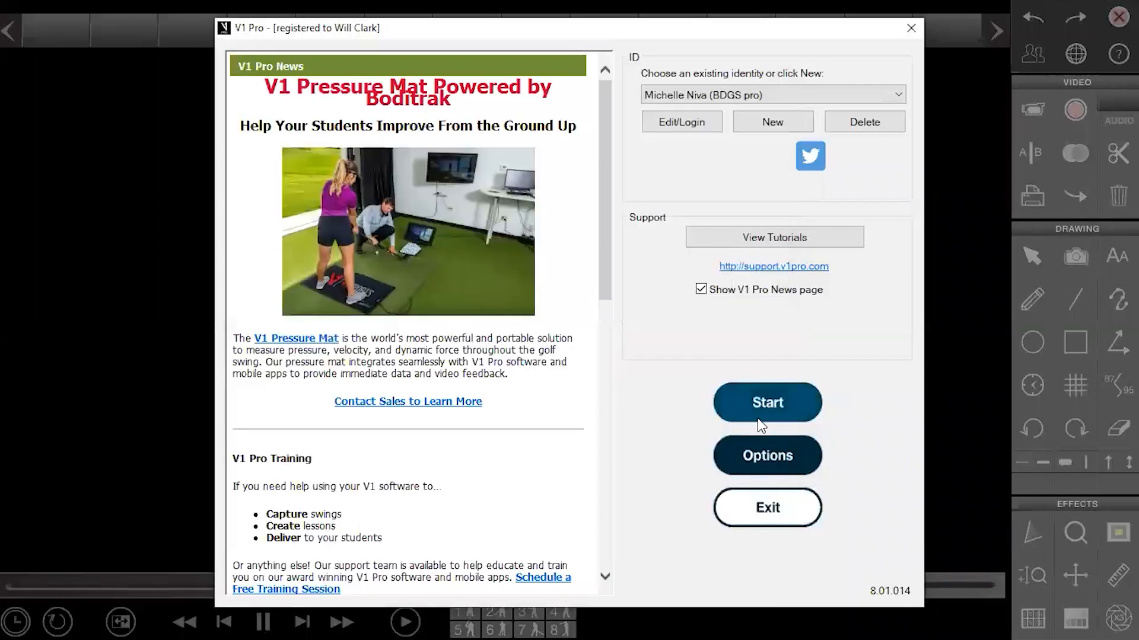
left_click(761, 415)
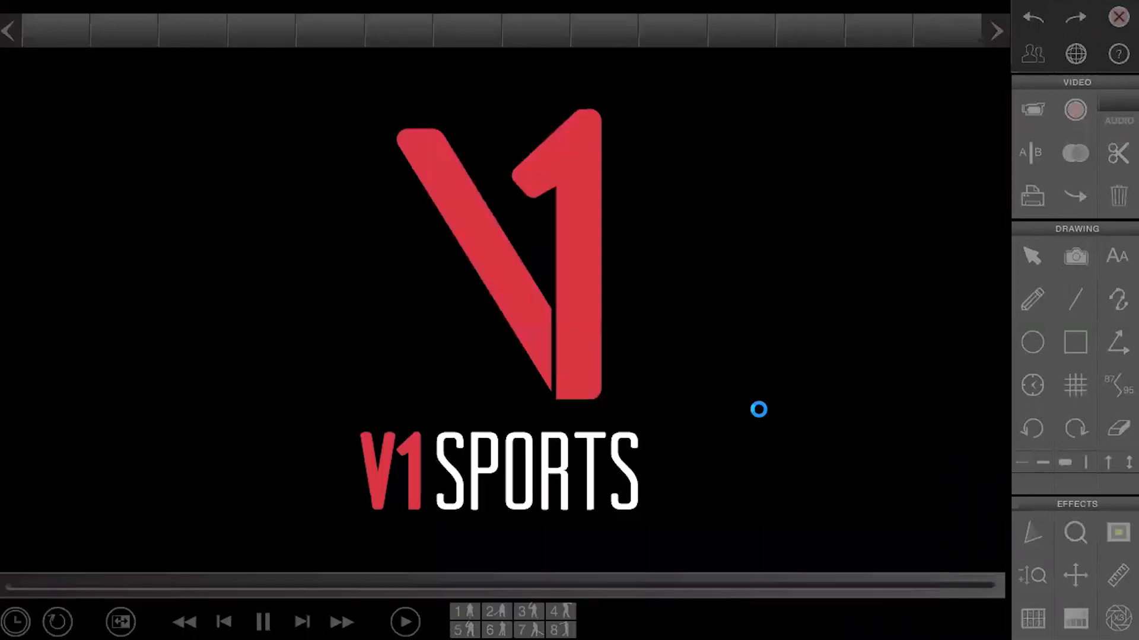
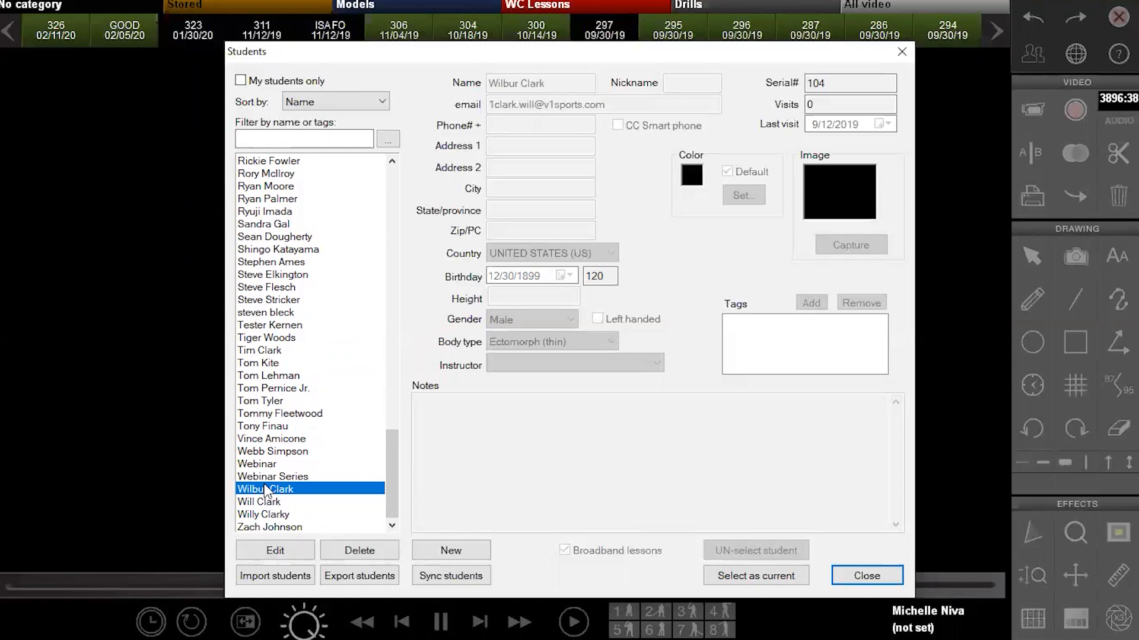
Compare the Webinar and Webinar Series student records, ending on Webinar Series (2 visits, last 3/24/2020)
left_click(262, 463)
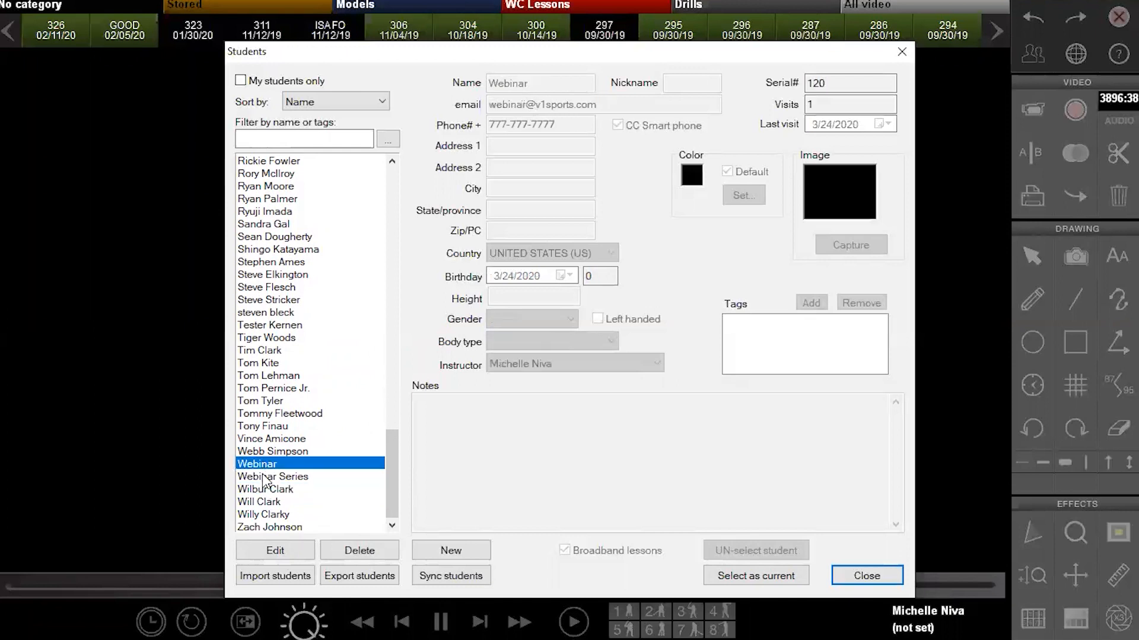
left_click(263, 476)
left_click(266, 463)
left_click(268, 477)
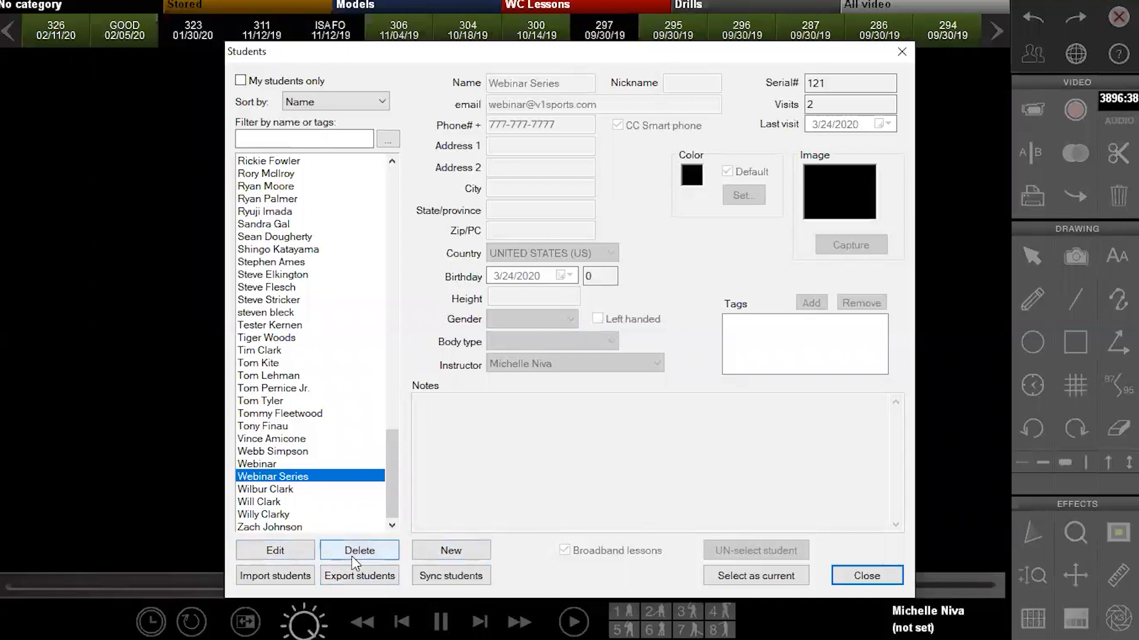
Add student Webinar Pro Studio with an email and phone number, smart-phone CC on, and save it
left_click(440, 553)
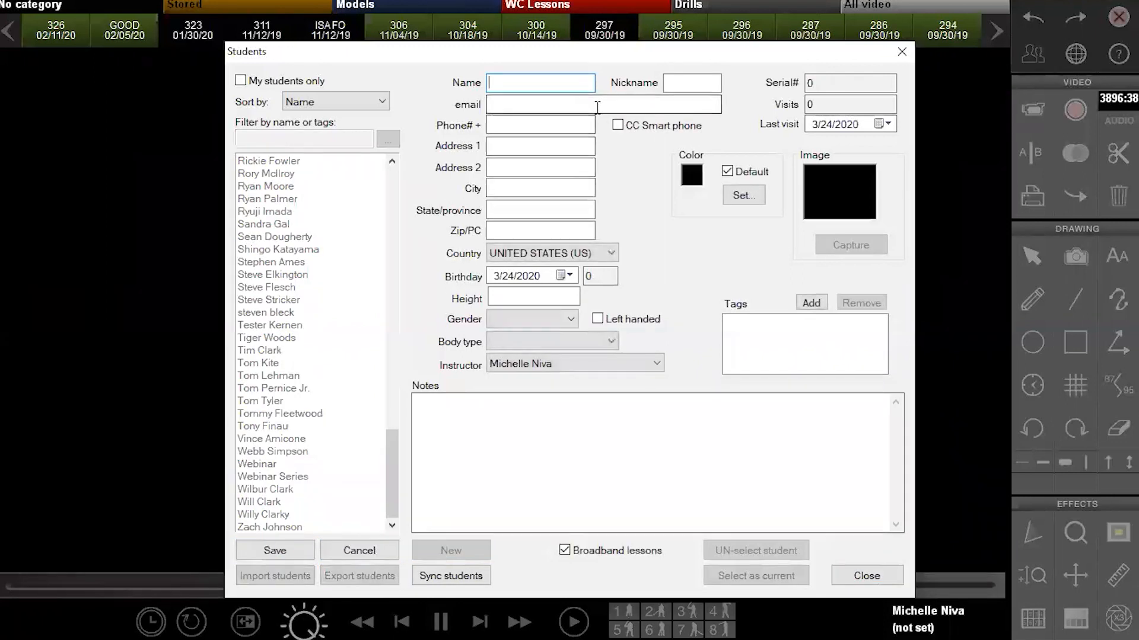
type("Webinar Pro Studio")
key("Tab")
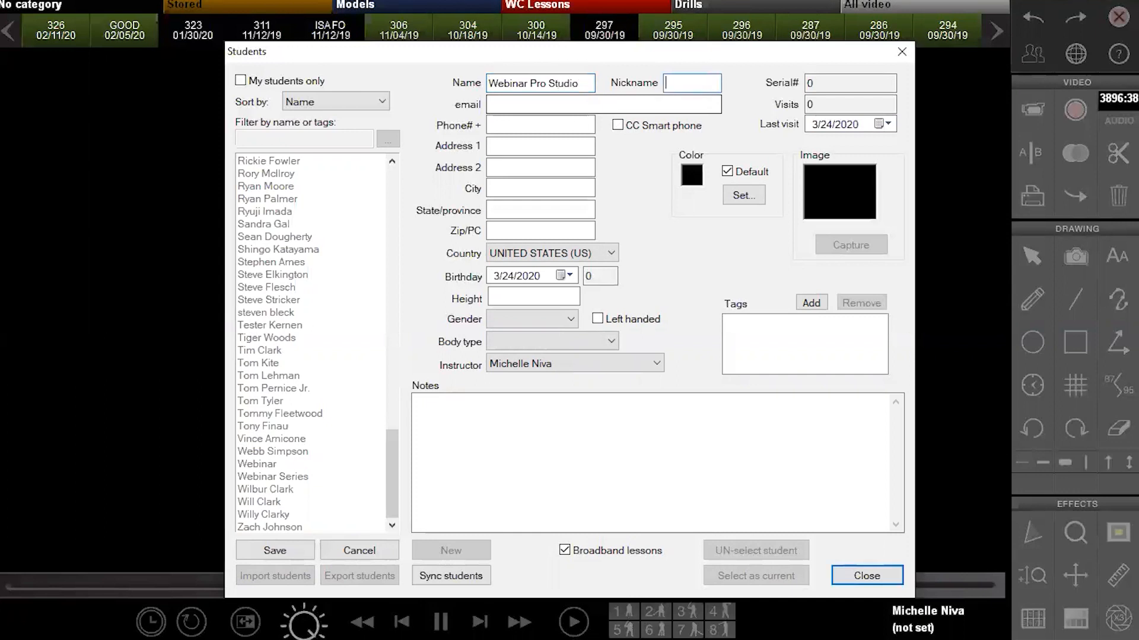
left_click(490, 104)
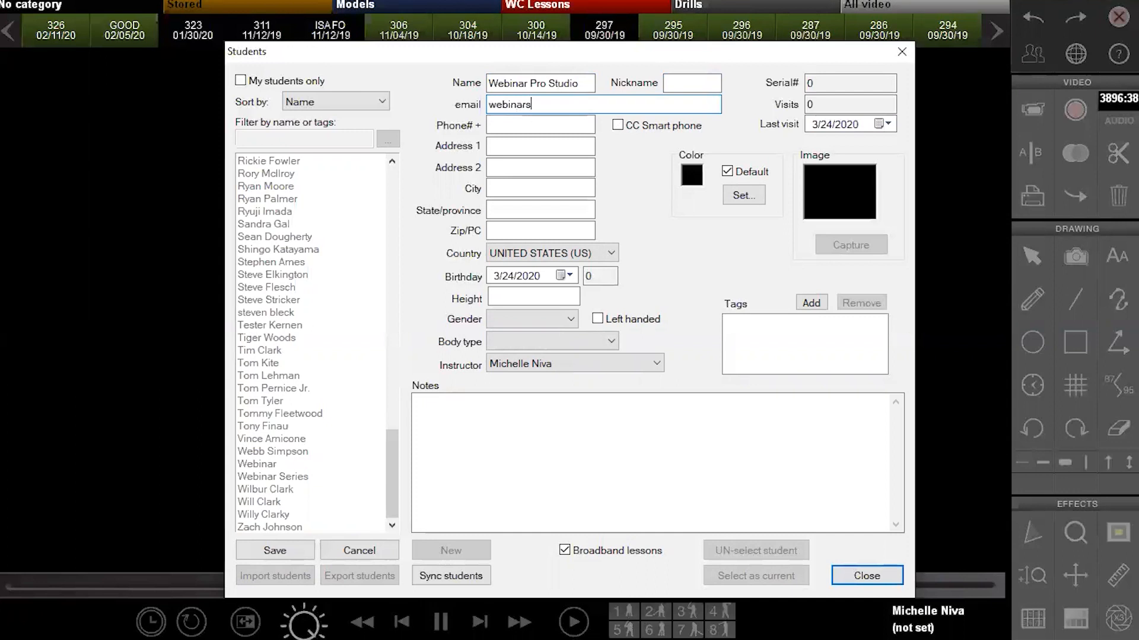
left_click(522, 125)
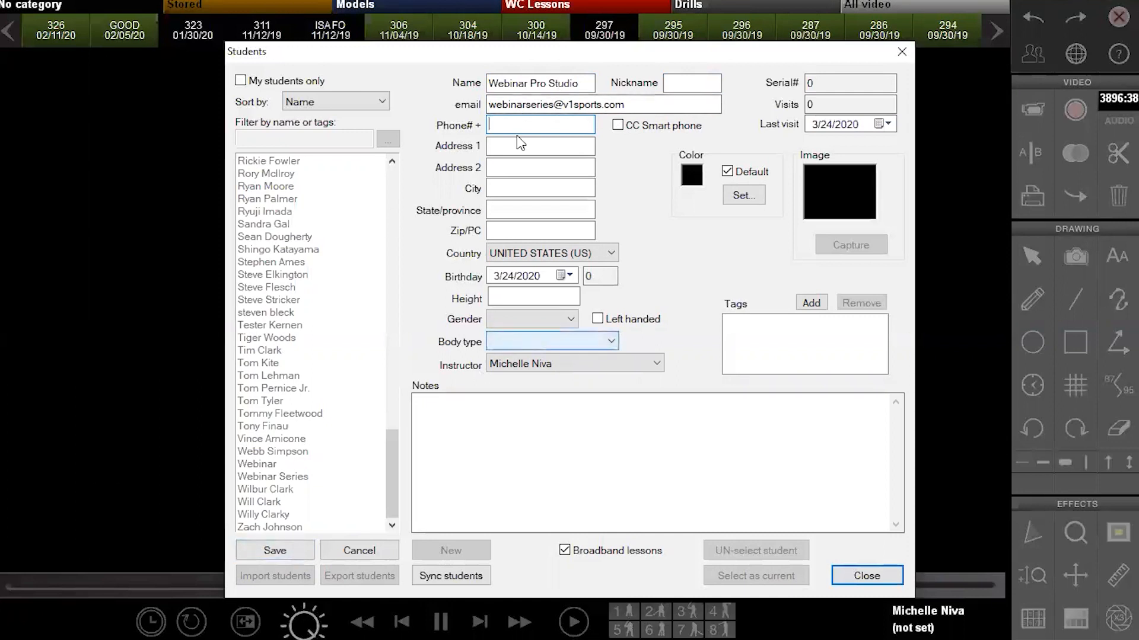
type("777-777-")
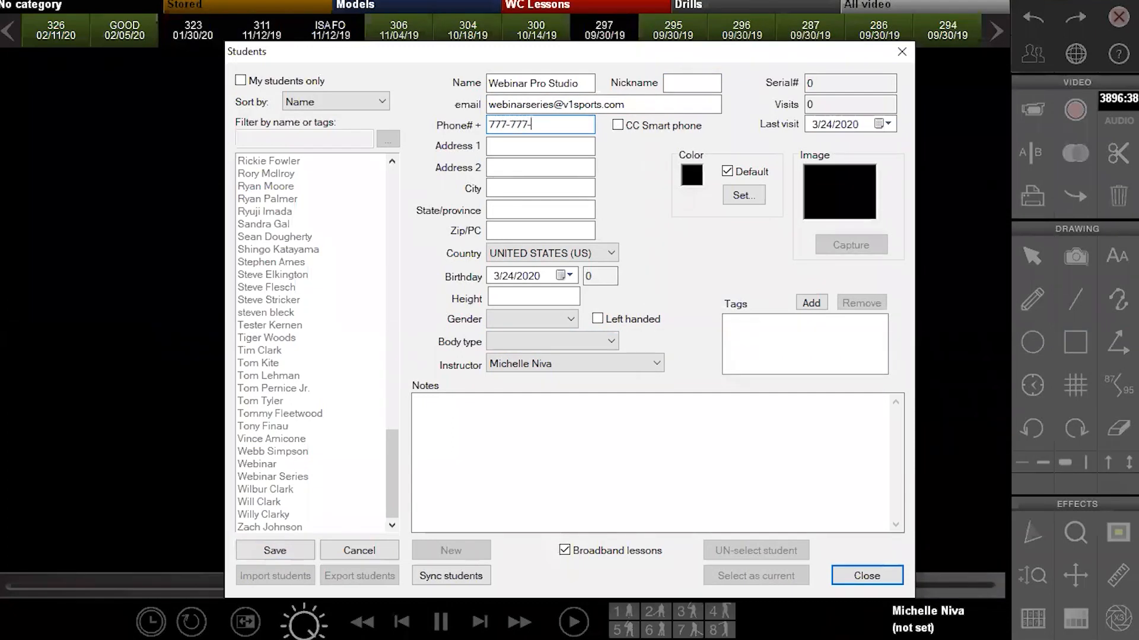
type("7777")
left_click(618, 126)
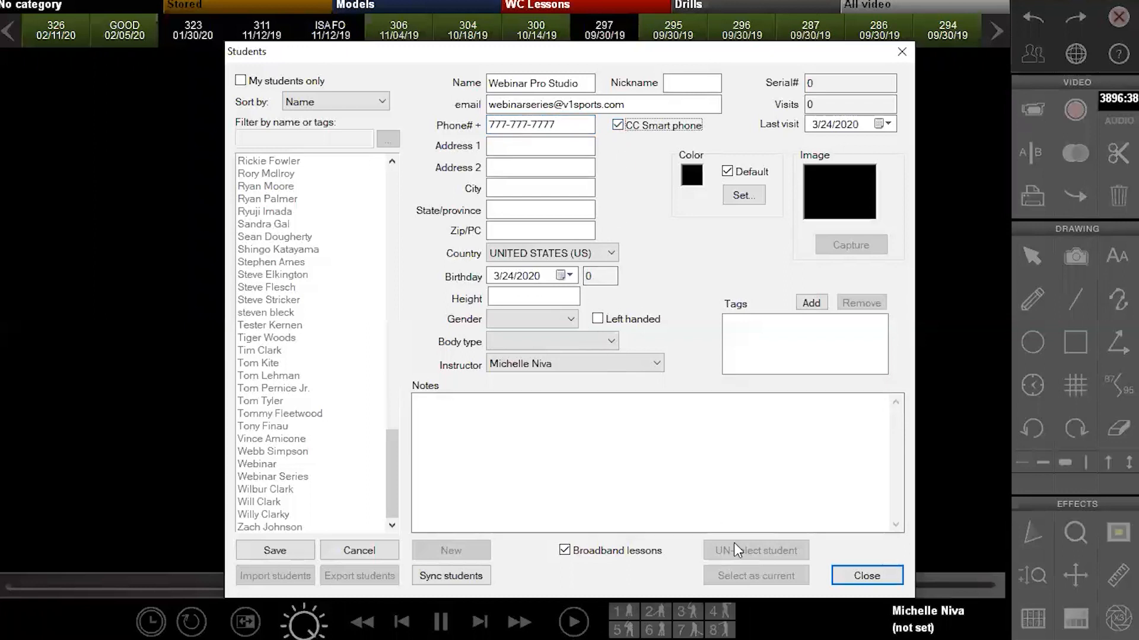
left_click(294, 552)
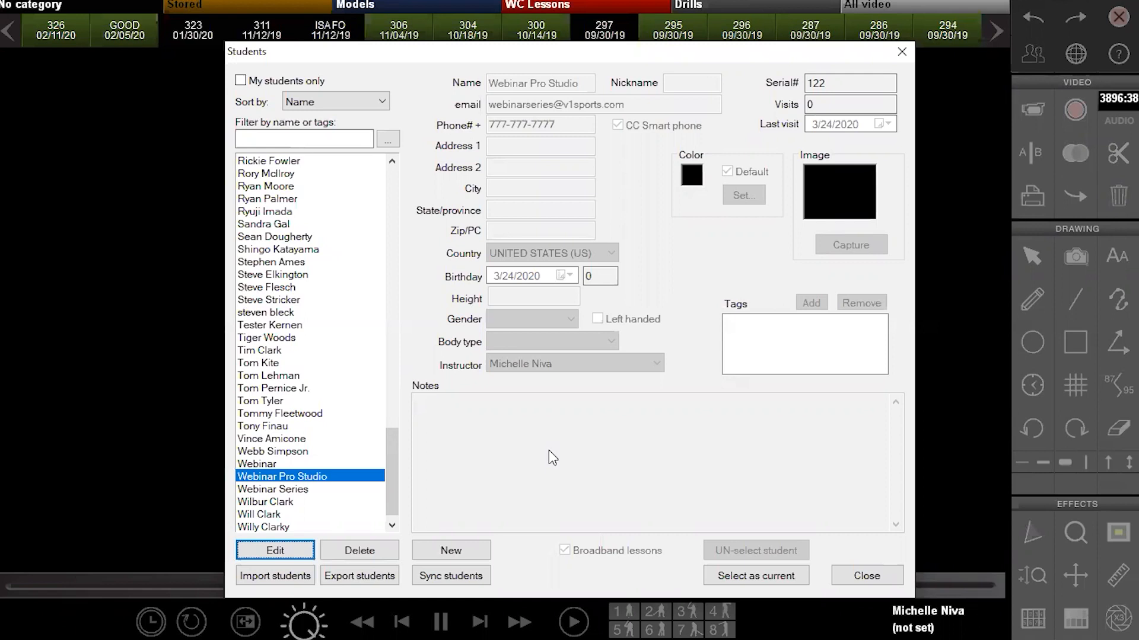
Make Webinar Pro Studio the current student and open the Internet Academy window
left_click(261, 515)
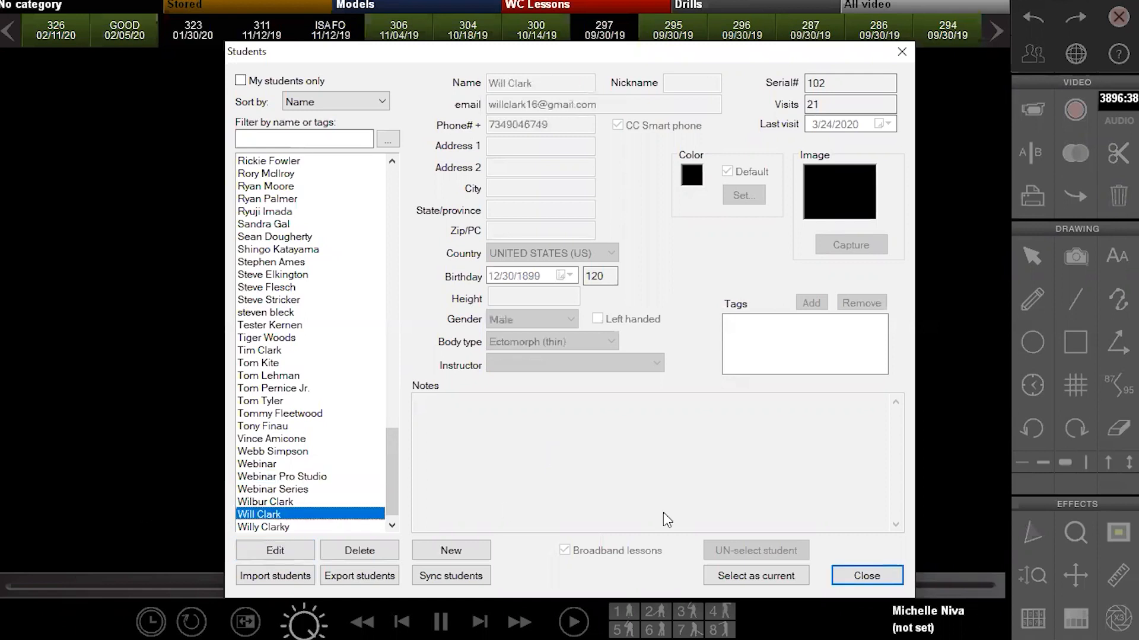
left_click(734, 579)
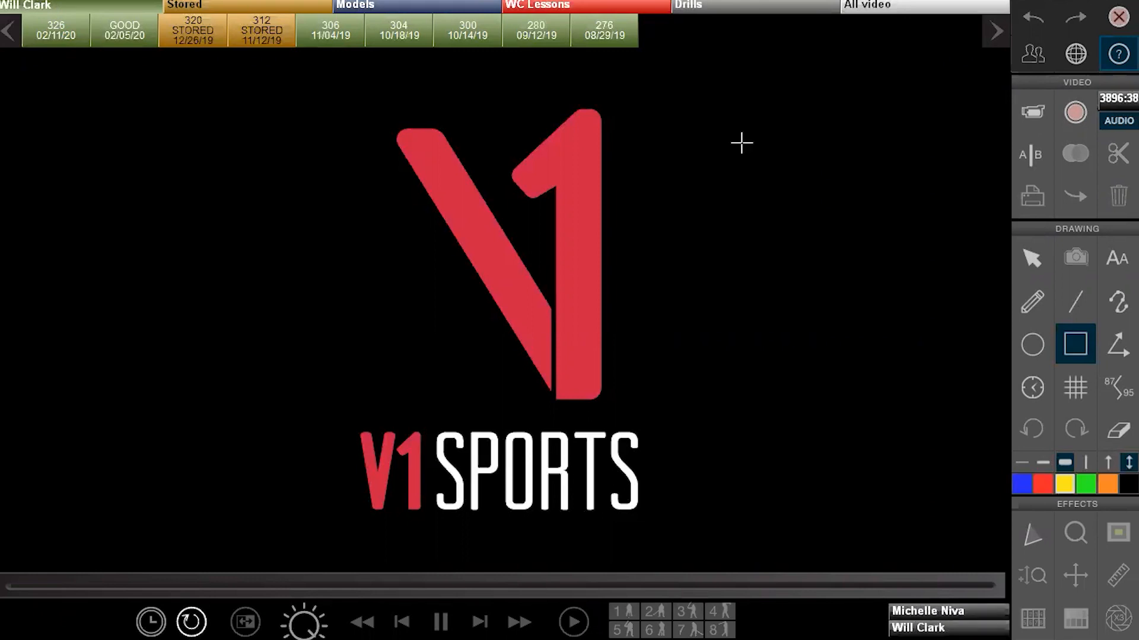
left_click(1024, 59)
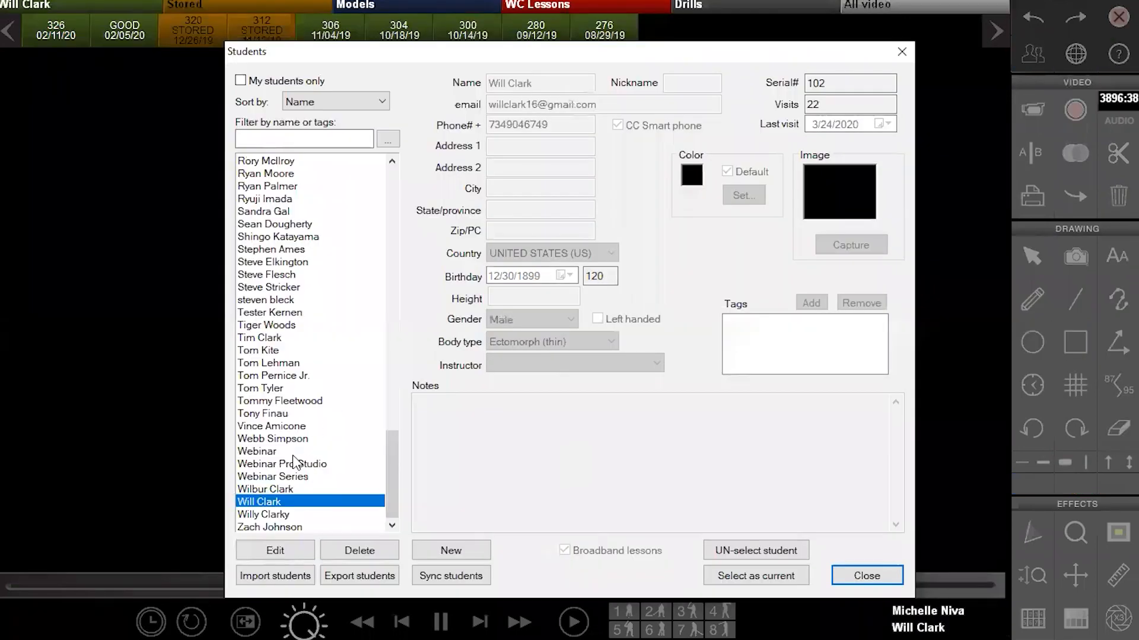
left_click(297, 464)
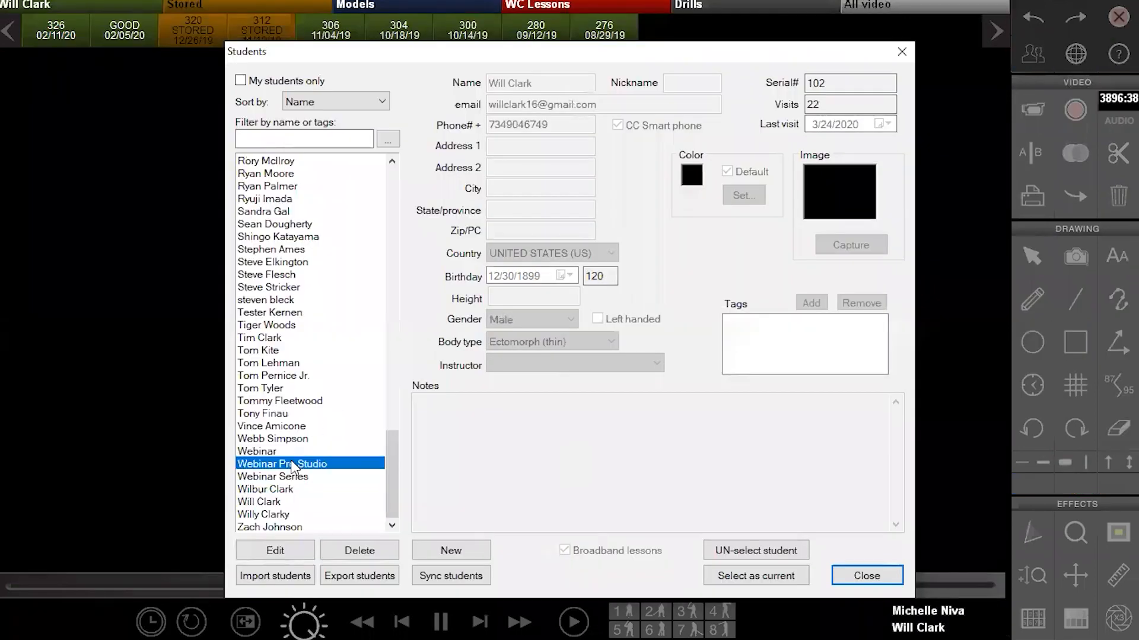
left_click(755, 576)
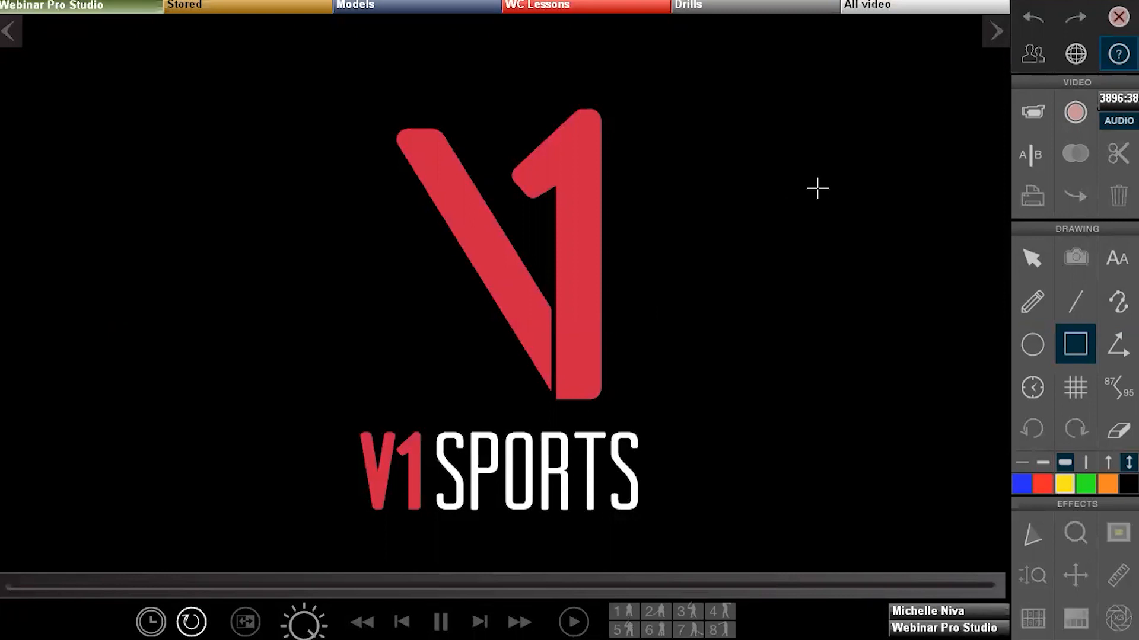
left_click(1072, 62)
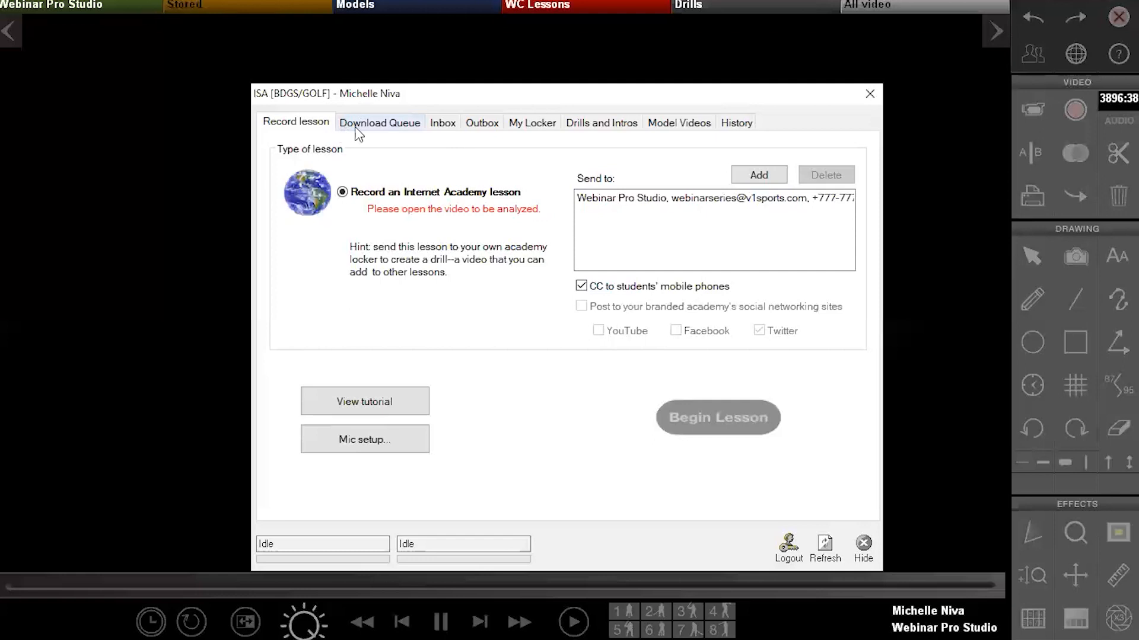
Check the empty Download Queue, then move on to the Inbox
left_click(377, 124)
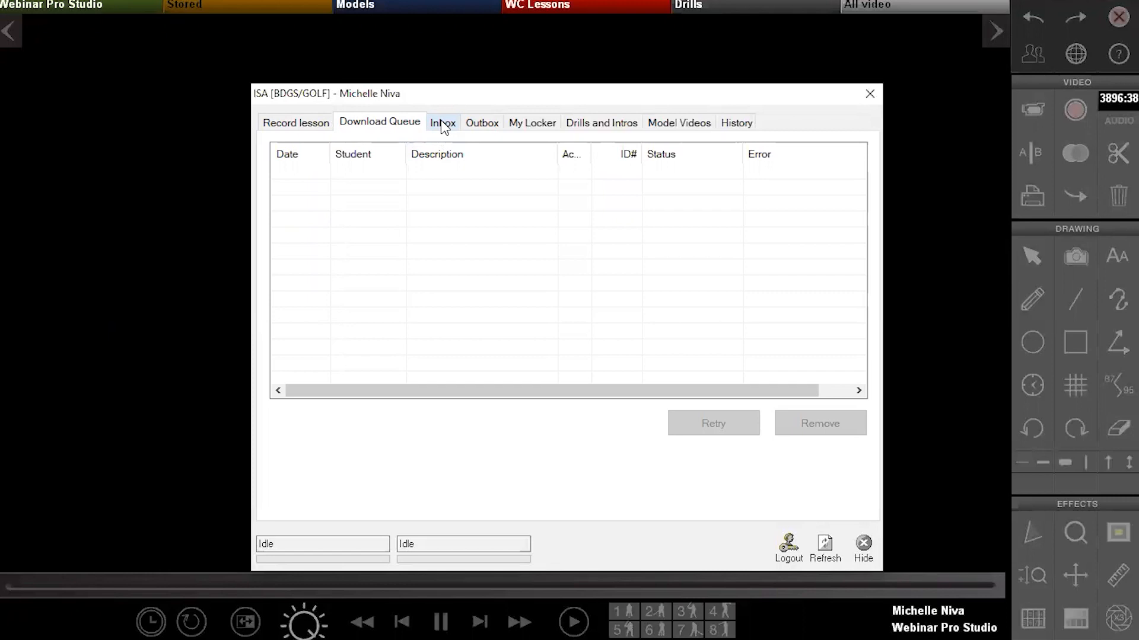
left_click(442, 125)
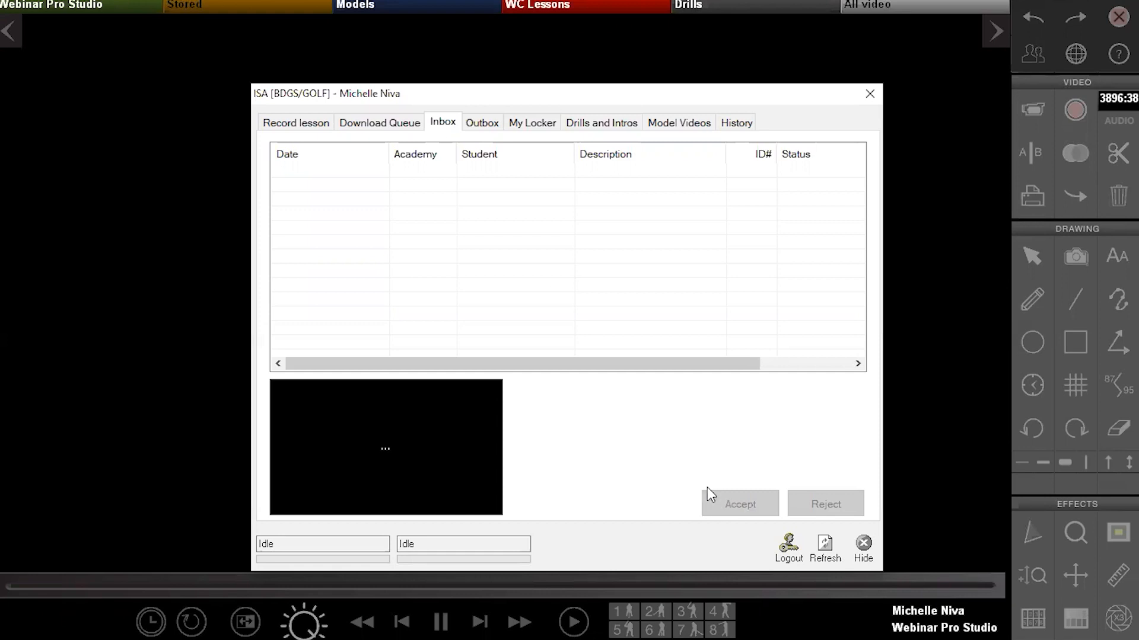
Look over the empty Outbox, then switch to My Locker's stored lesson videos
left_click(488, 126)
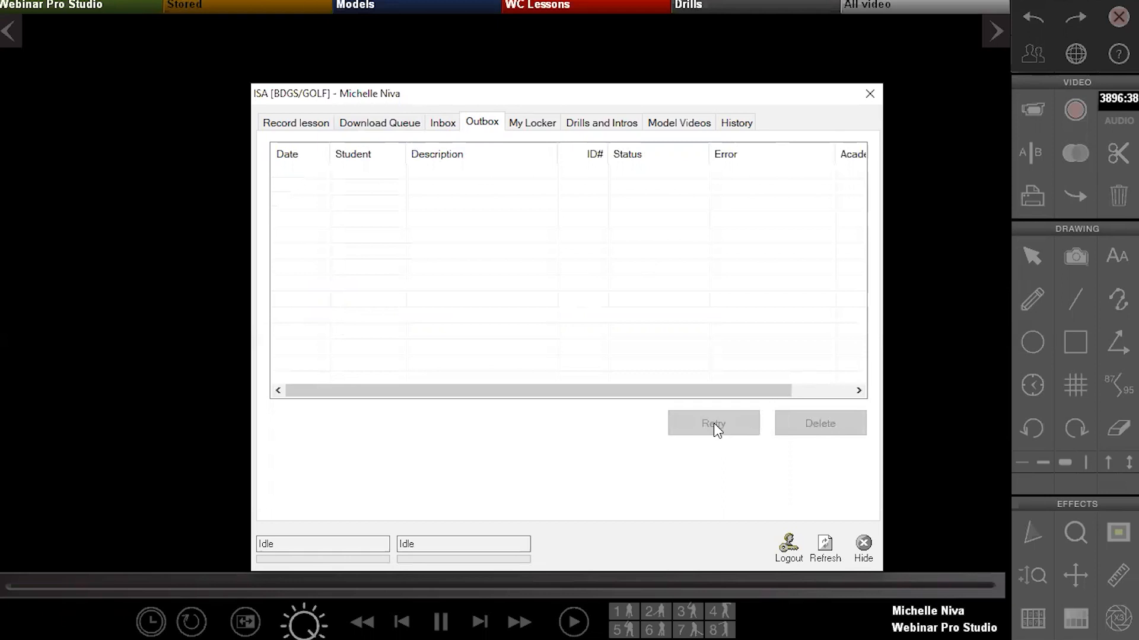
left_click(528, 127)
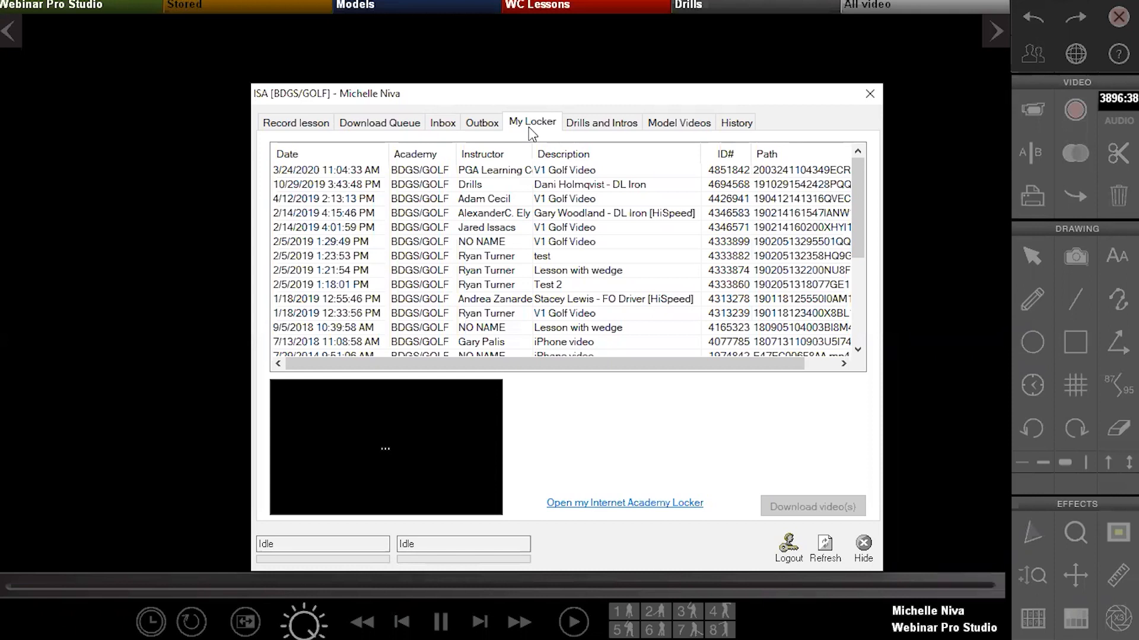
Preview the 4/12/2019 and 2/14/2019 V1 Golf Videos, 9/5/2018 Lesson with wedge, and 7/13/2018 iPhone video
left_click(579, 197)
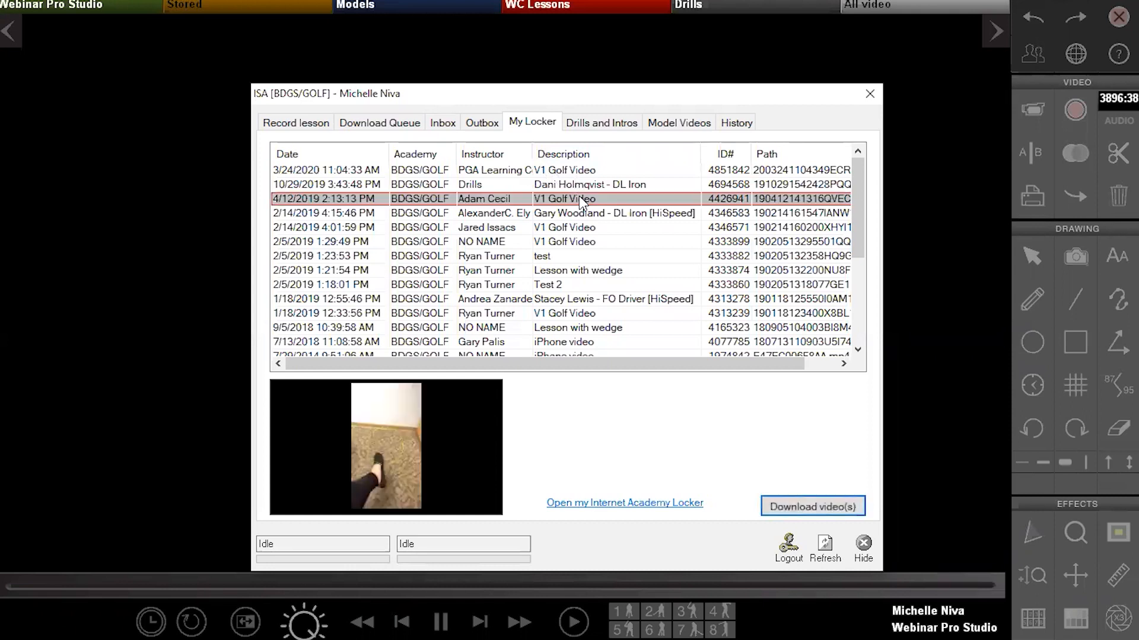
left_click(583, 231)
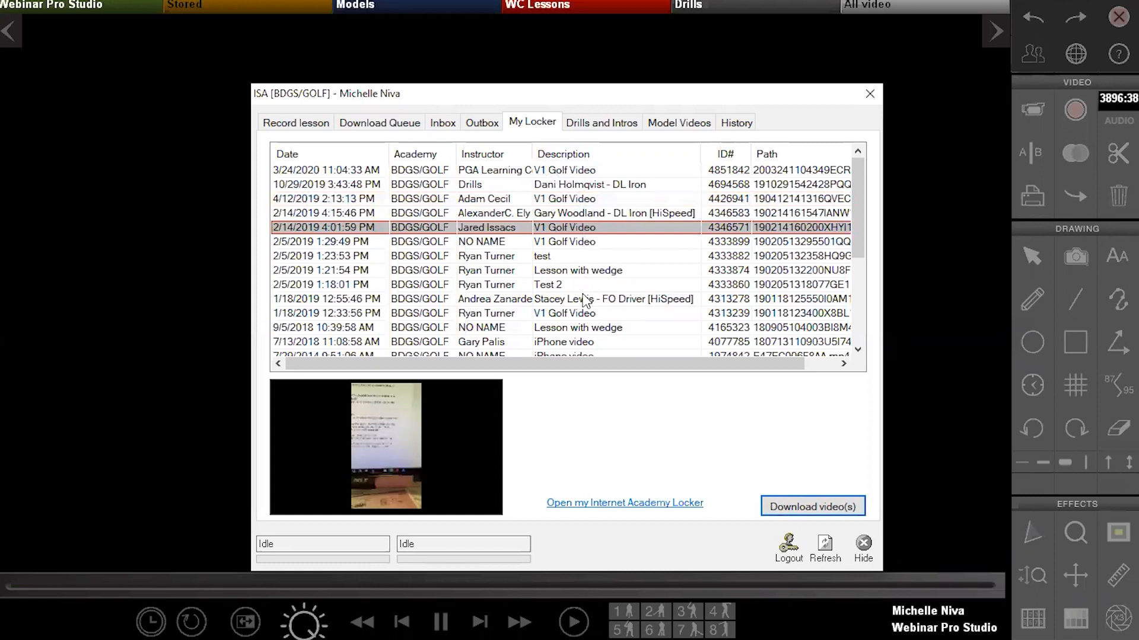
left_click(567, 332)
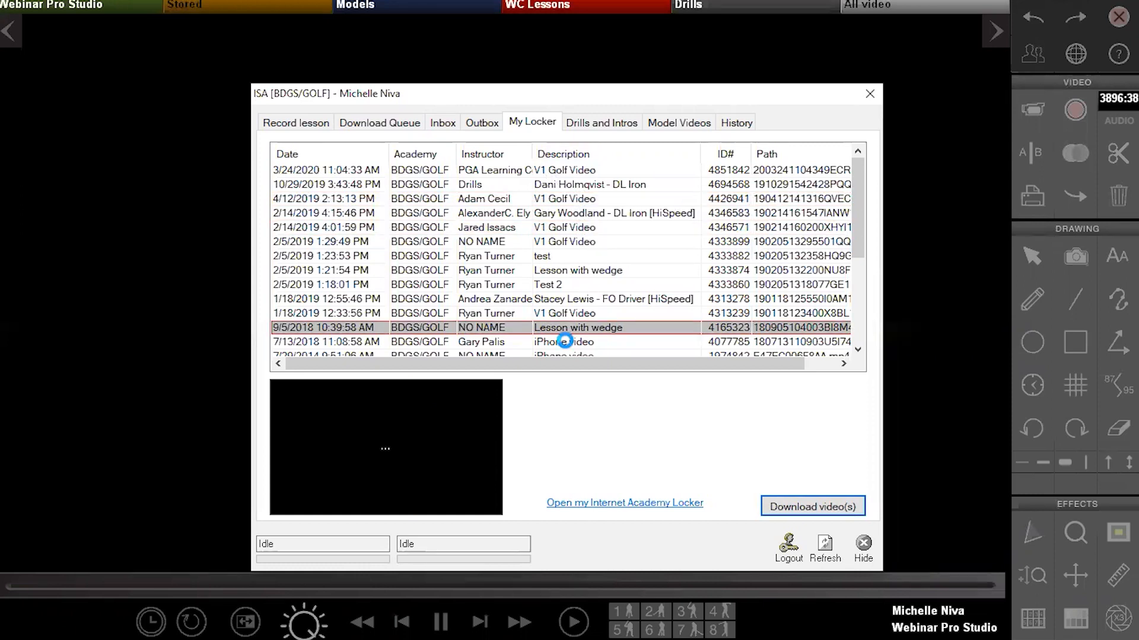
left_click(566, 343)
Preview the 2/5/2019 Lesson with wedge video, then begin importing content under Drills and Intros
left_click(578, 269)
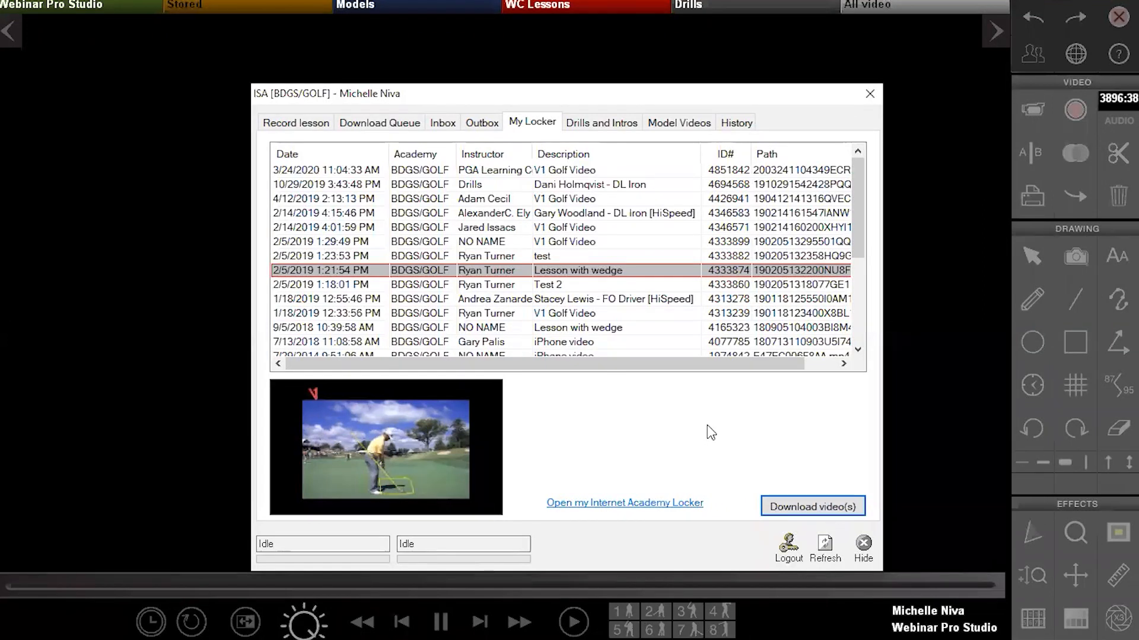
left_click(607, 124)
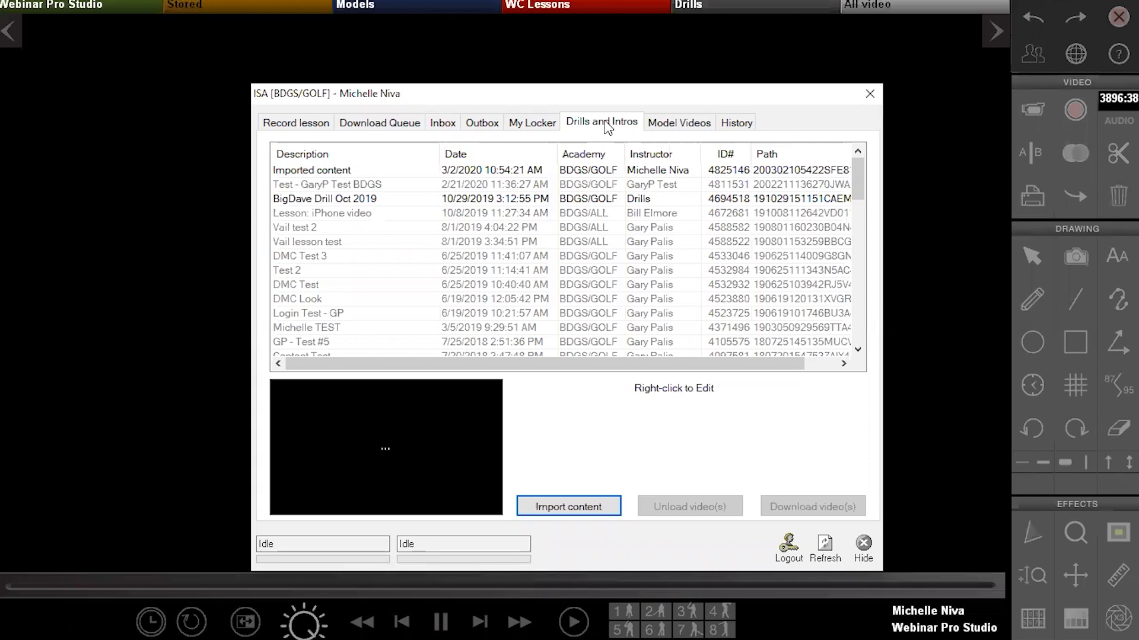
left_click(579, 501)
Browse for a video to import, then cancel both the file picker and the import
left_click(804, 272)
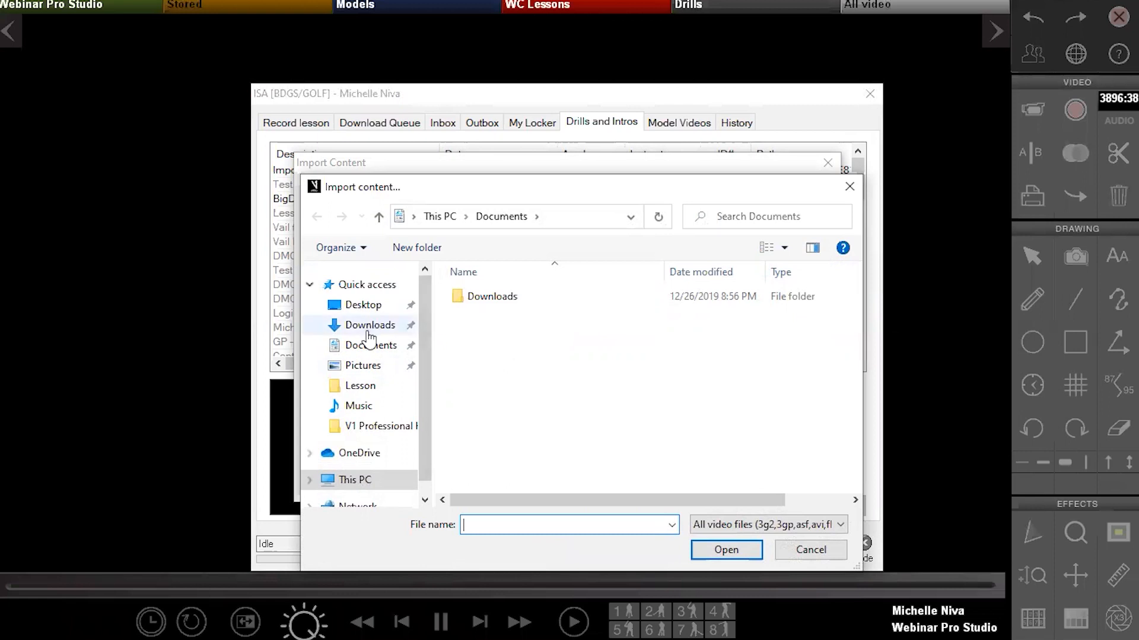
left_click(820, 553)
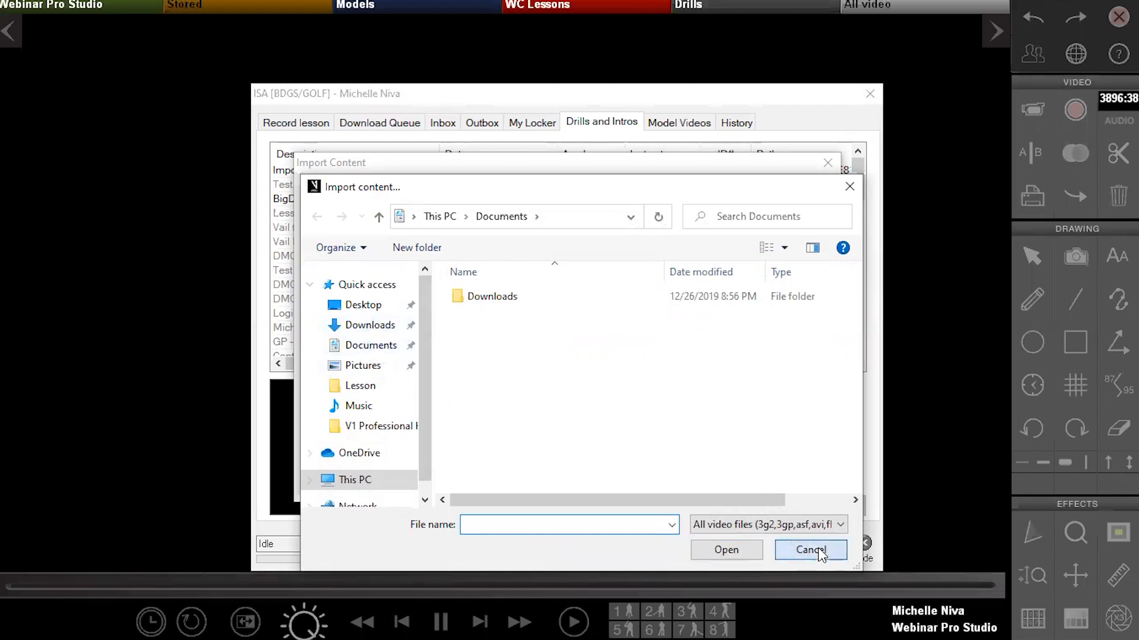
left_click(788, 481)
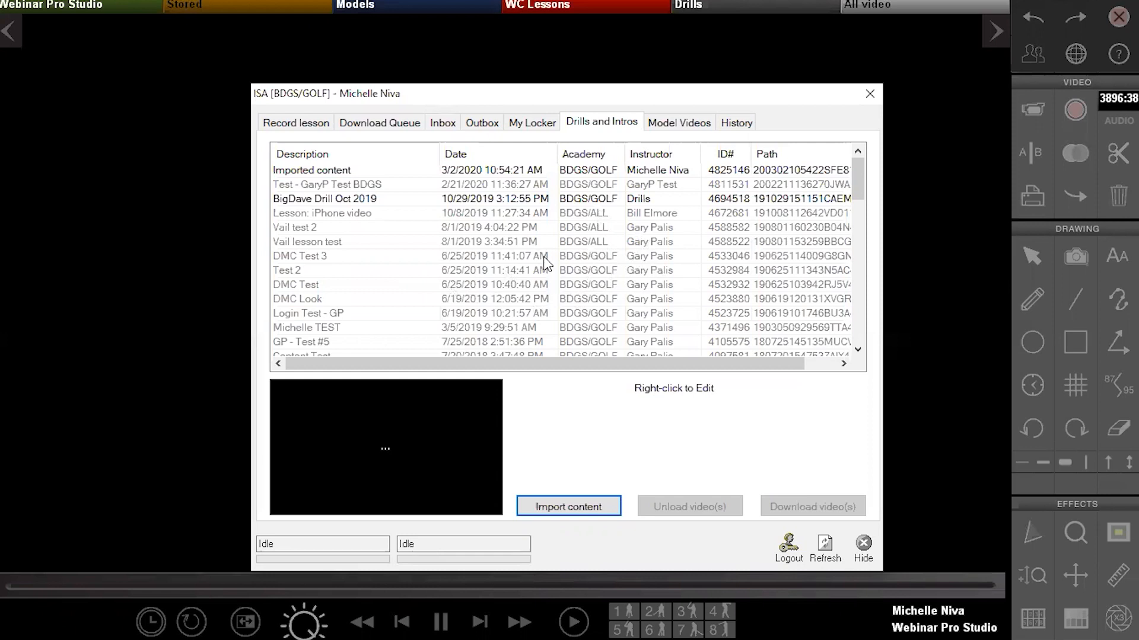
Select the DMC Test 3, DMC Look and Imported content entries, then list Model Videos
left_click(640, 255)
left_click(641, 298)
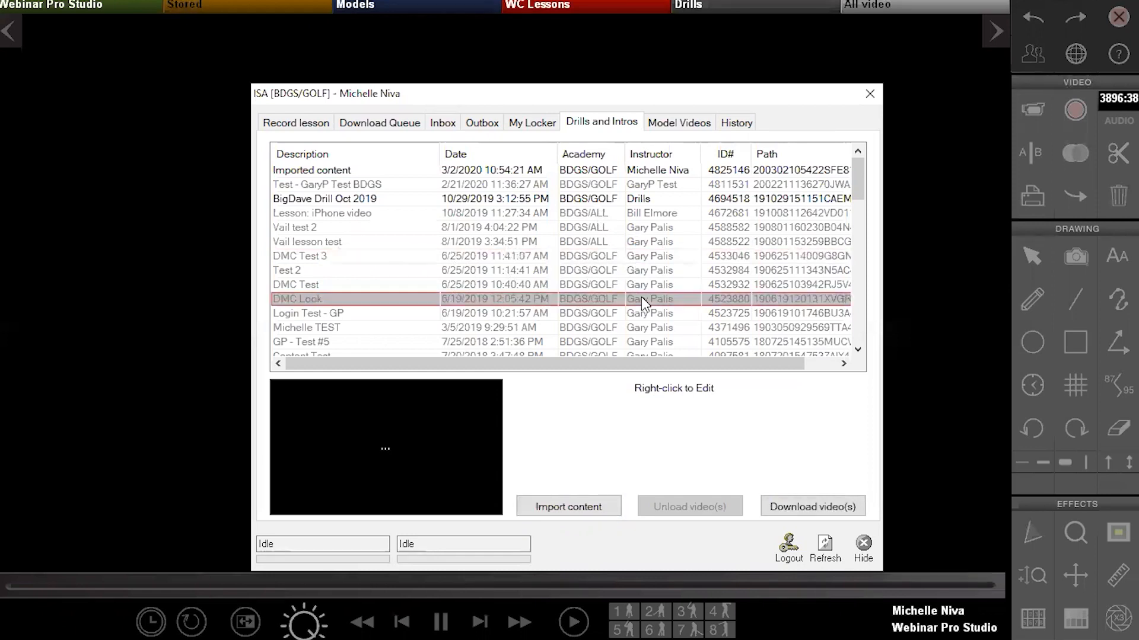
left_click(536, 171)
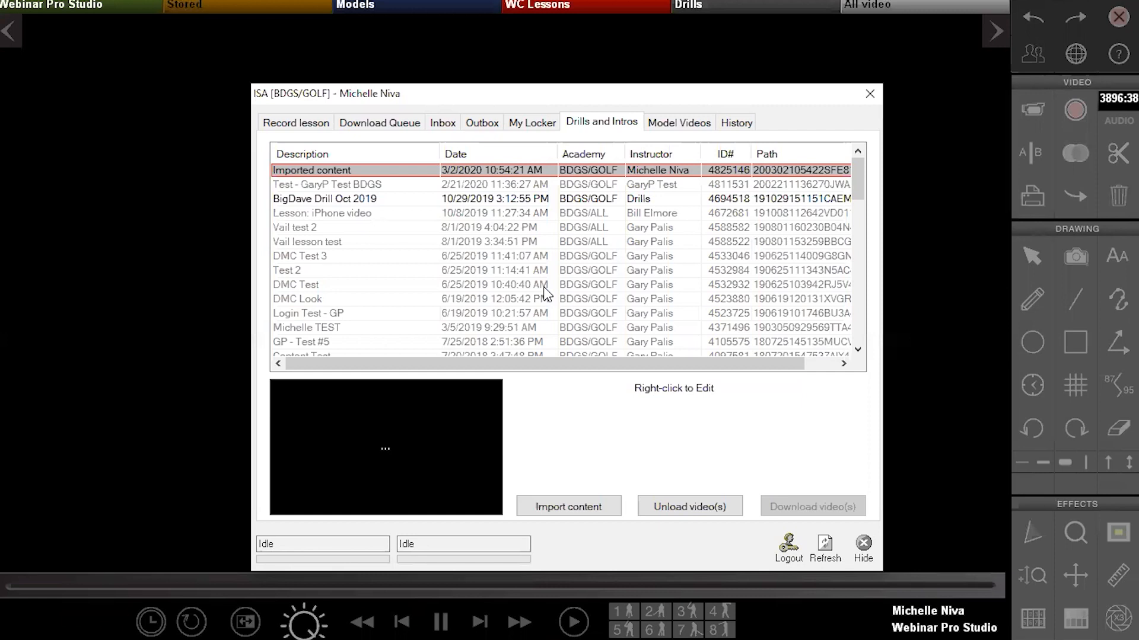
left_click(688, 122)
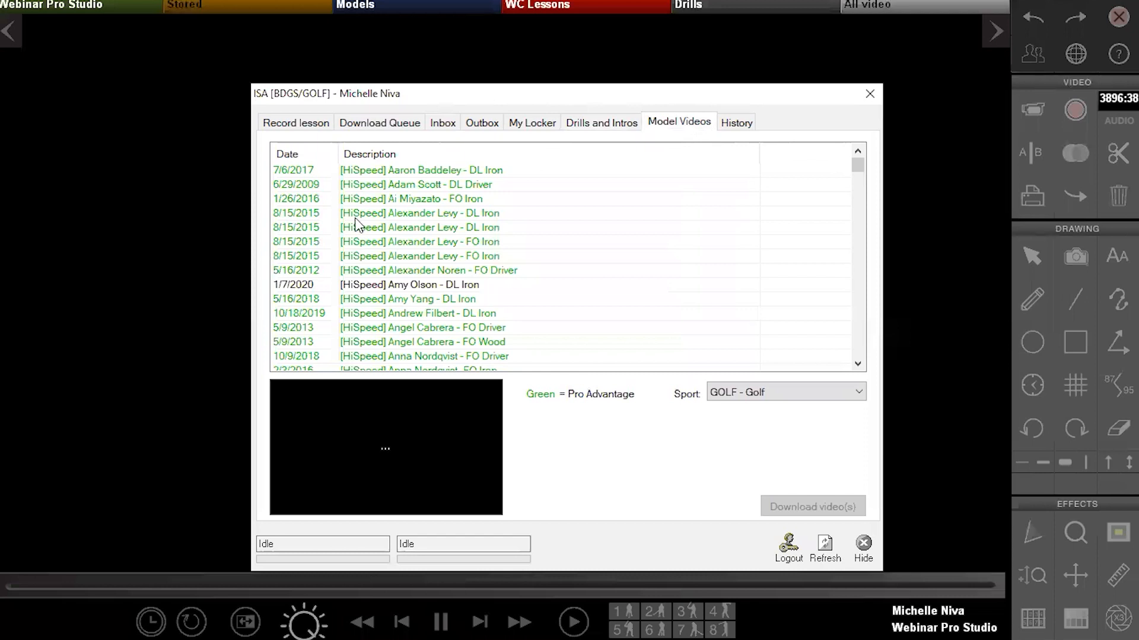
Preview a pro's DL Iron model swing, then sort Model Videos by date, newest first
left_click(408, 213)
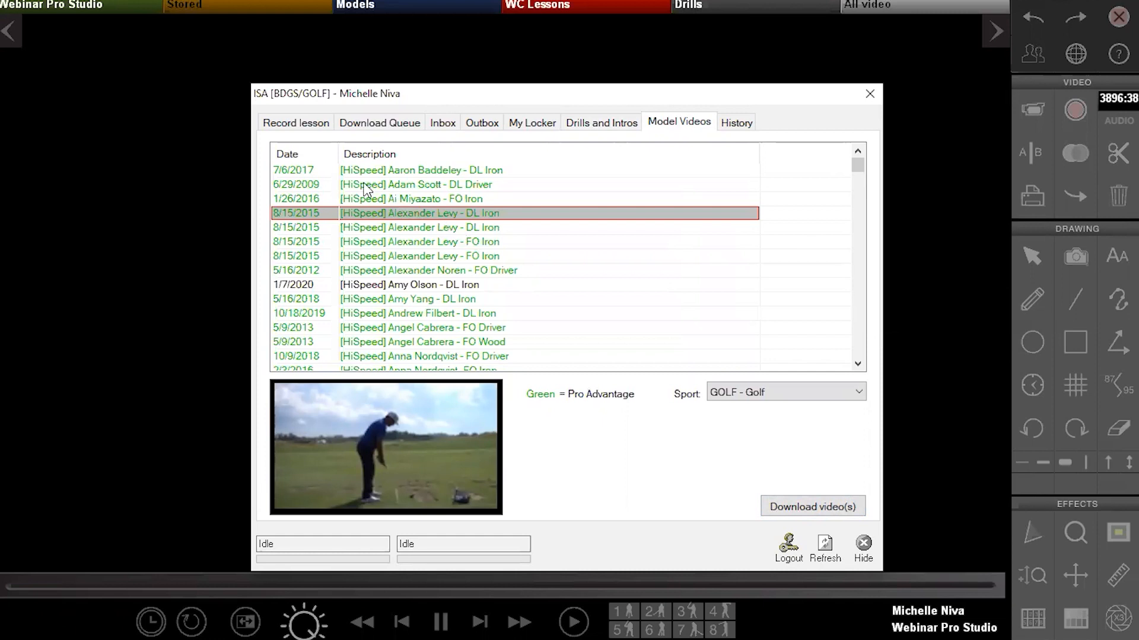
left_click(314, 154)
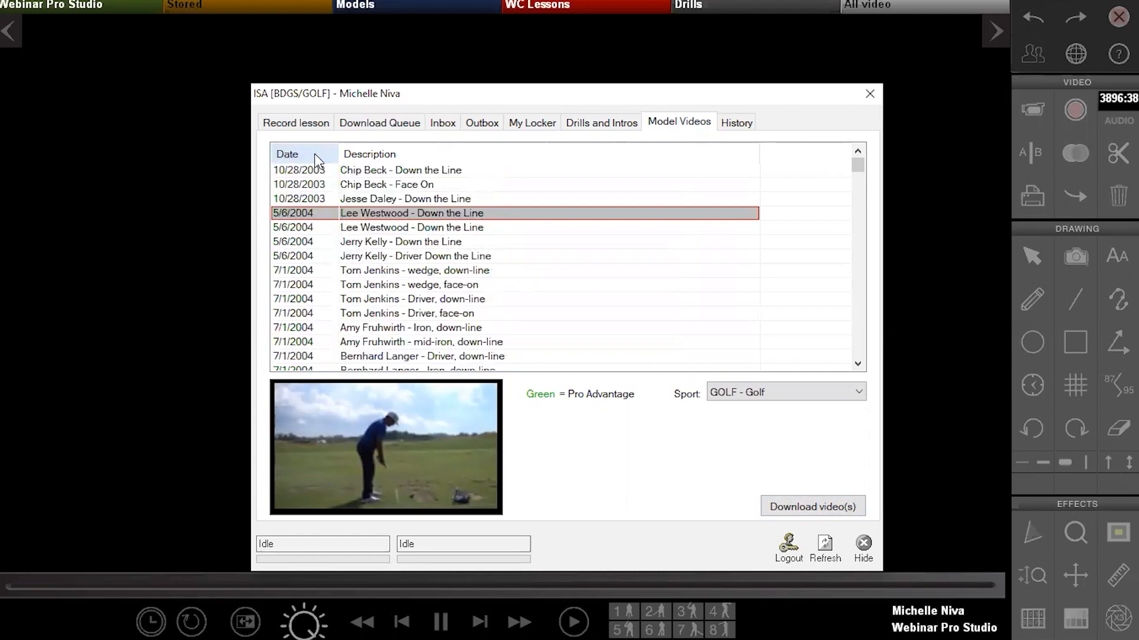
left_click(314, 154)
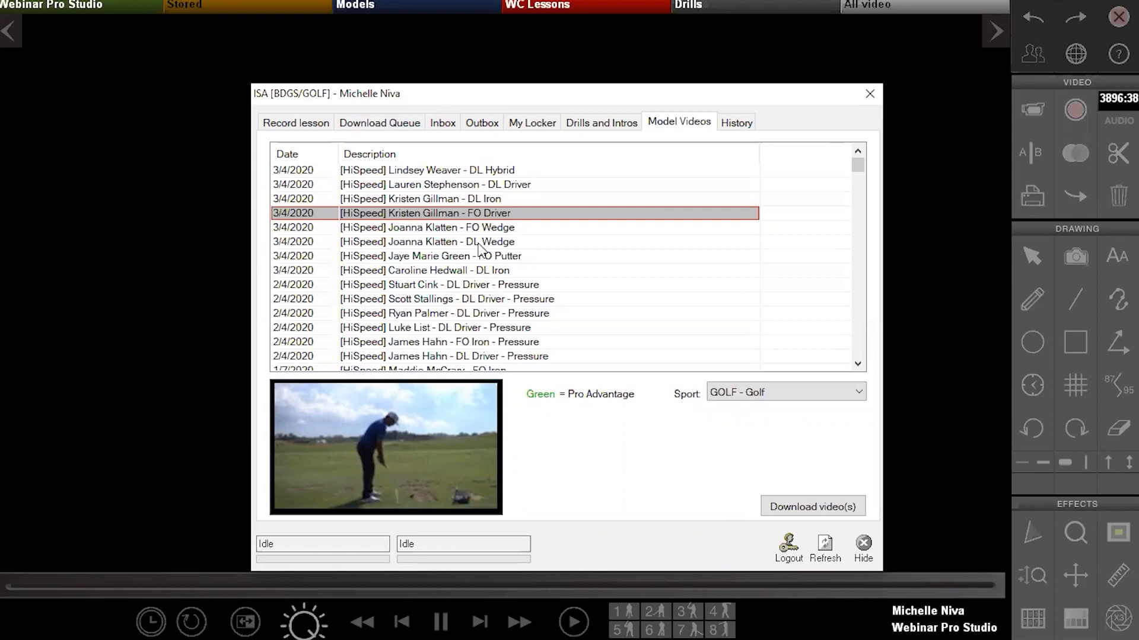
Review the lesson History list, then hide the Internet Academy dialog
left_click(743, 129)
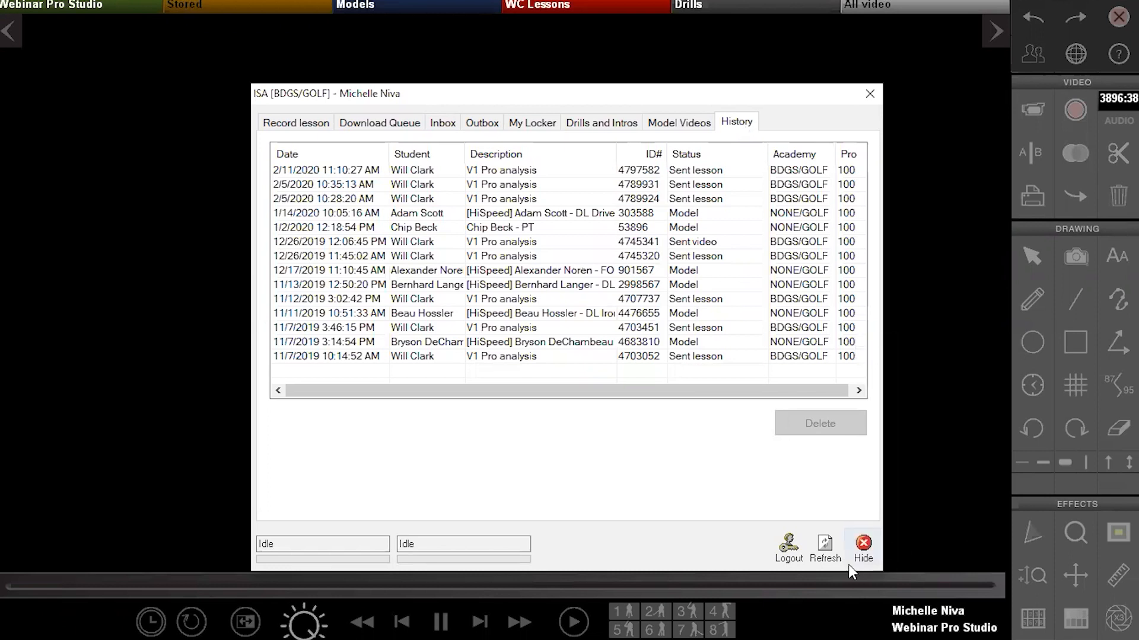
left_click(863, 555)
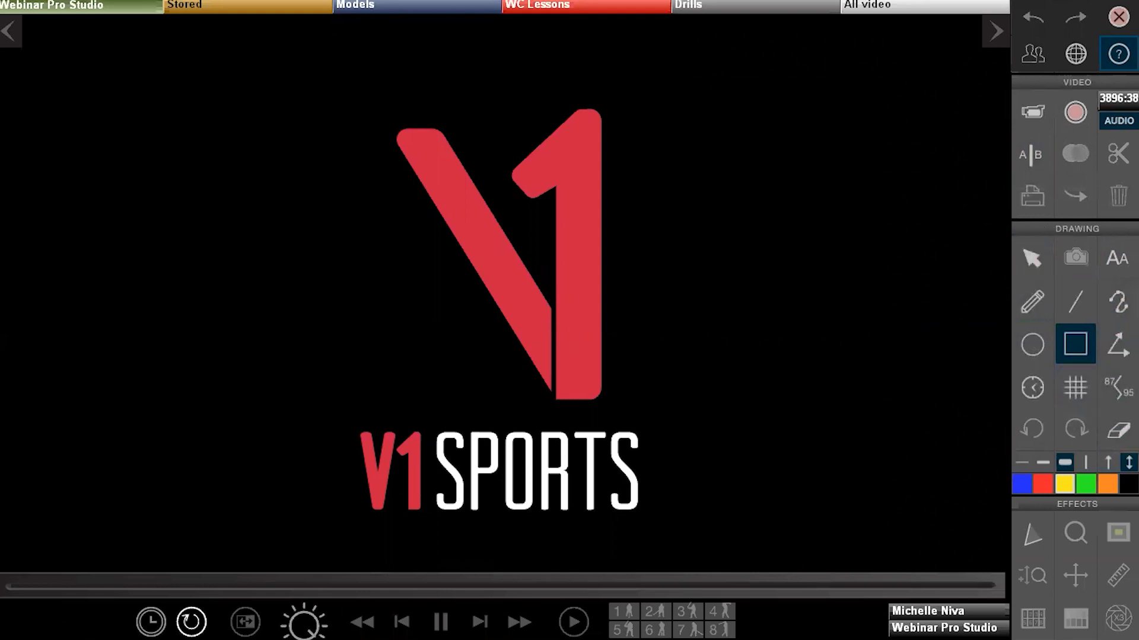
Draw a yellow diagonal line across the V1 Sports logo and place a yellow clock-face gauge over it
left_click(1068, 297)
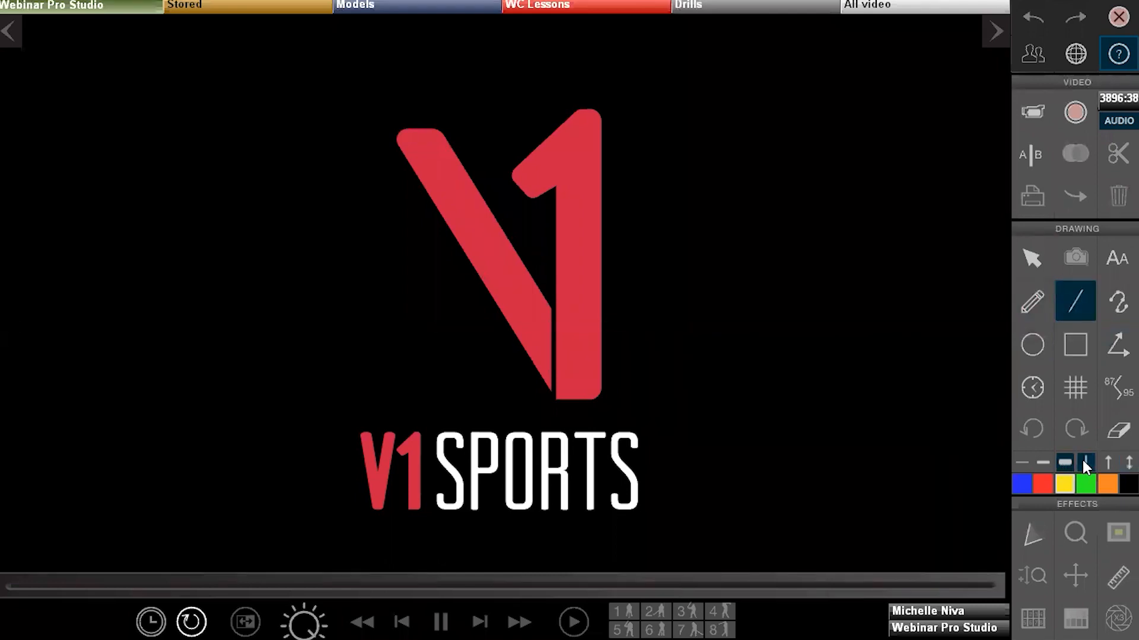
left_click_drag(663, 168, 349, 376)
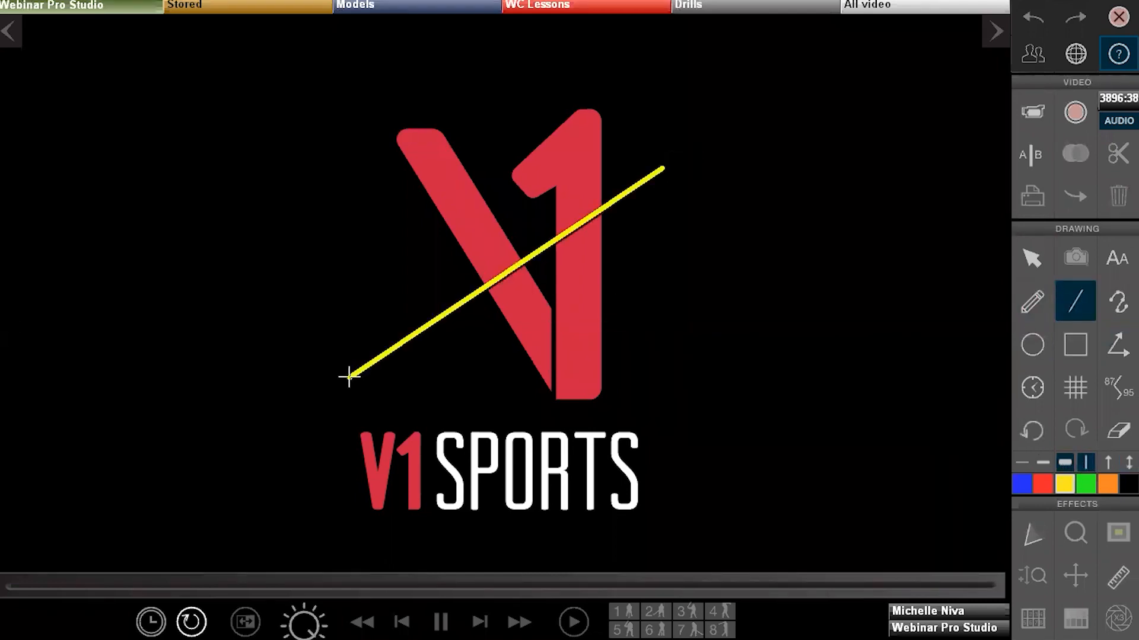
left_click(1037, 383)
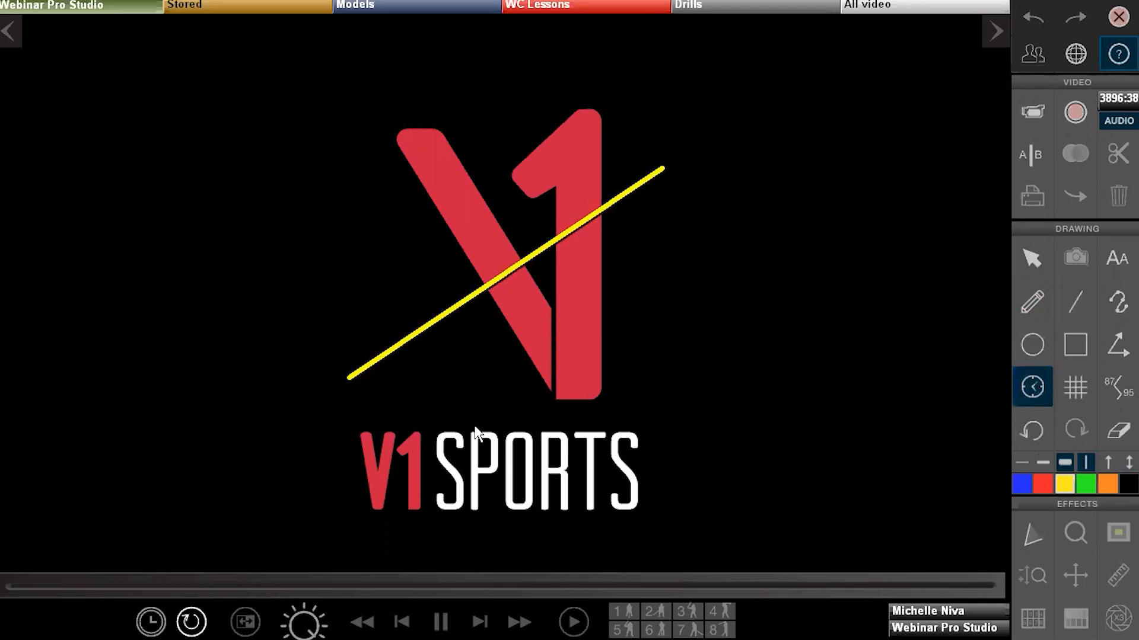
left_click(602, 228)
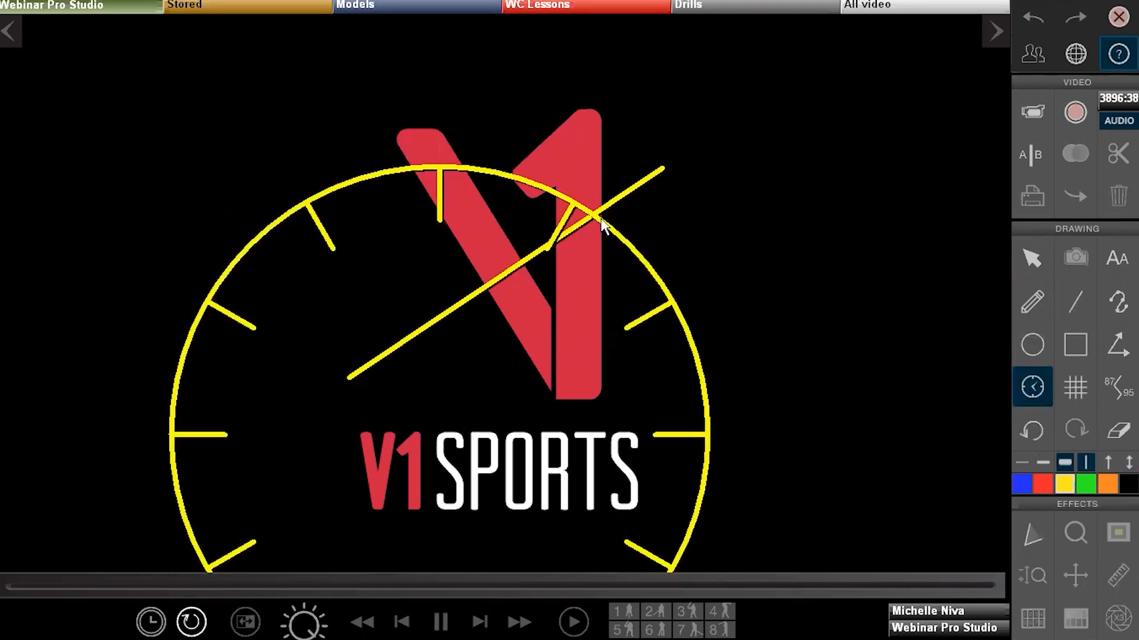
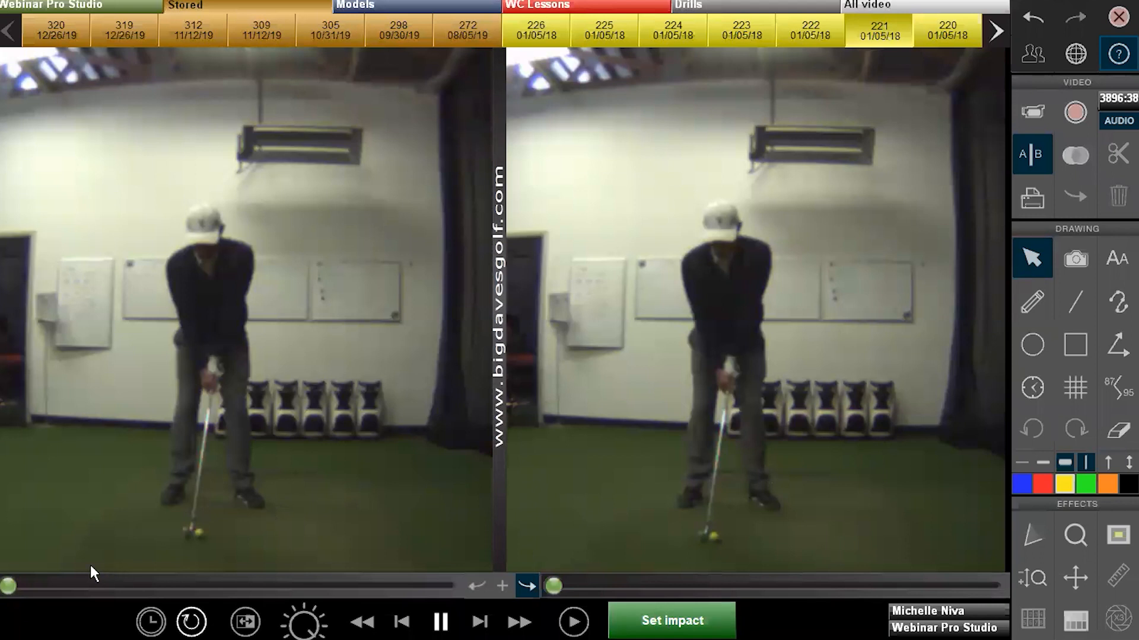
Scrub the left clip forward from address into the early backswing
left_click_drag(12, 586, 312, 581)
Step the left clip one frame forward and mark that frame as impact
left_click(478, 622)
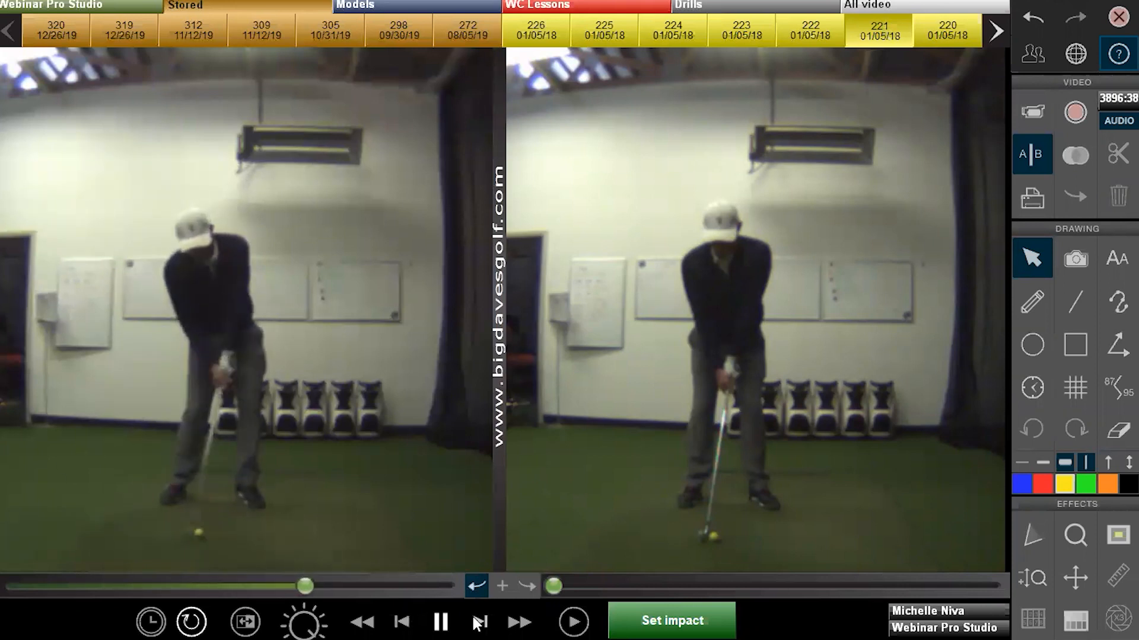
left_click(652, 621)
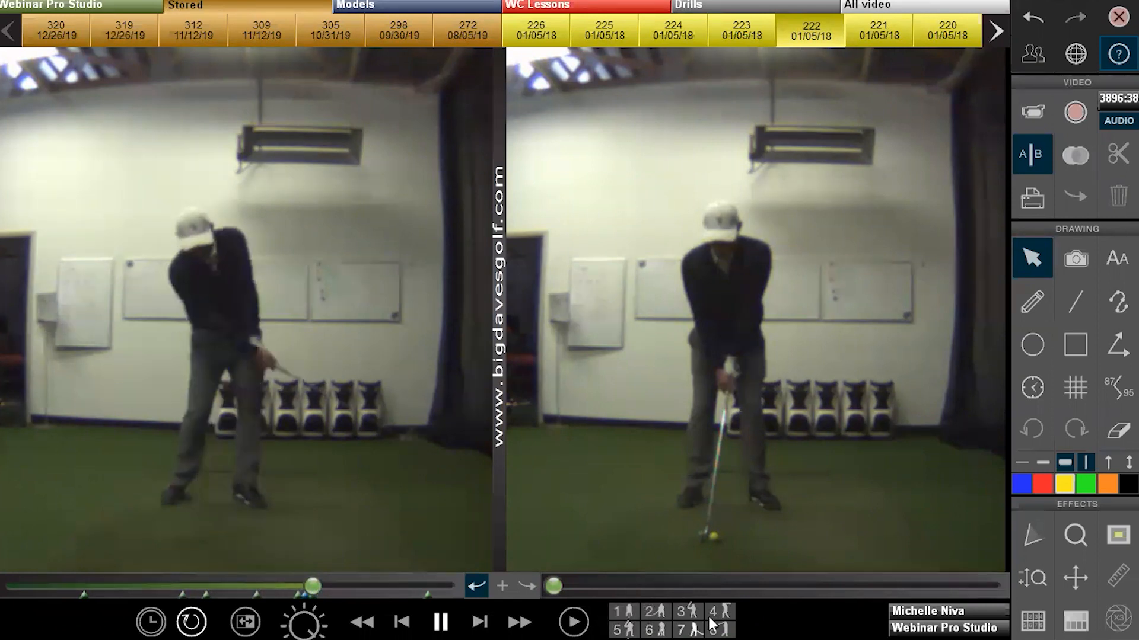
Send the left clip to its finish, then scrub the right clip onto impact and mark it
left_click(728, 622)
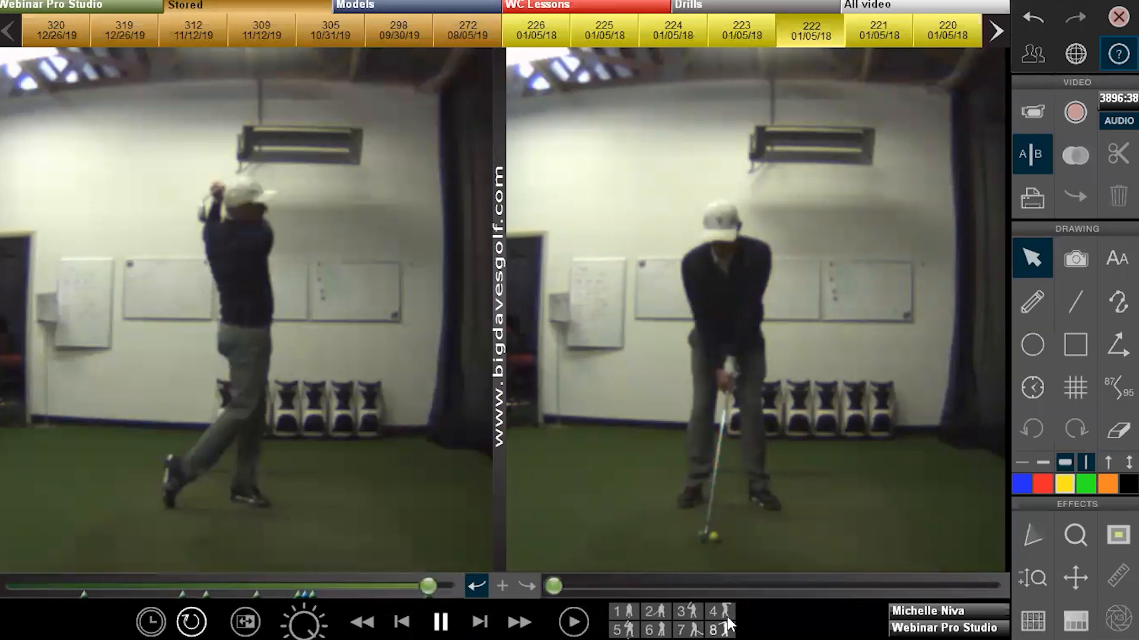
left_click(529, 580)
left_click_drag(553, 587, 875, 569)
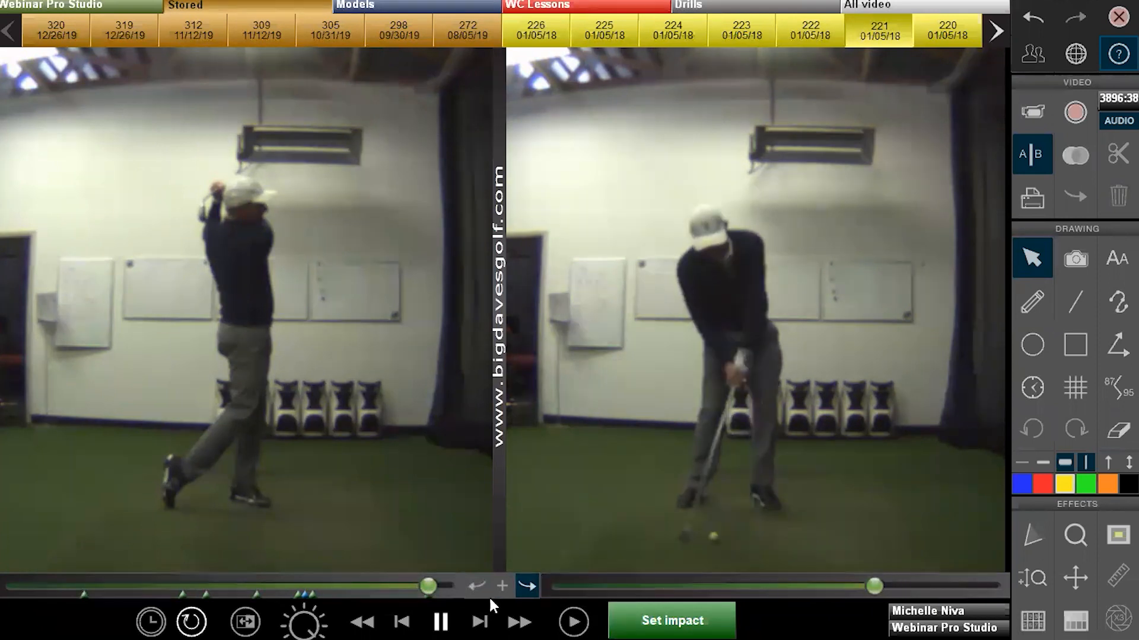
left_click(482, 622)
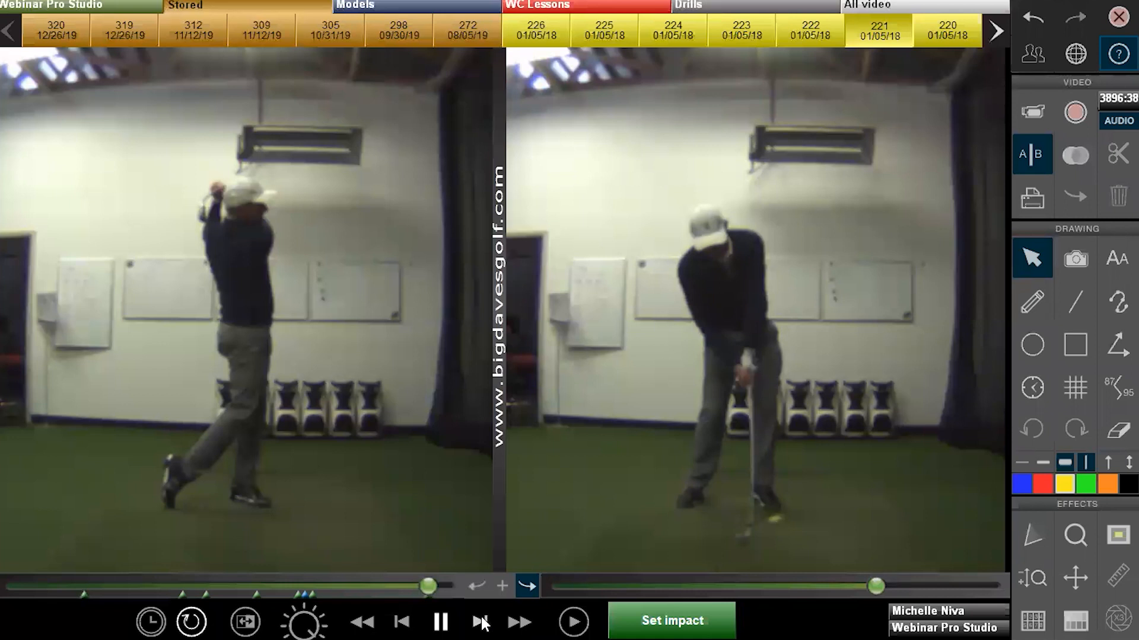
left_click_drag(876, 579, 873, 576)
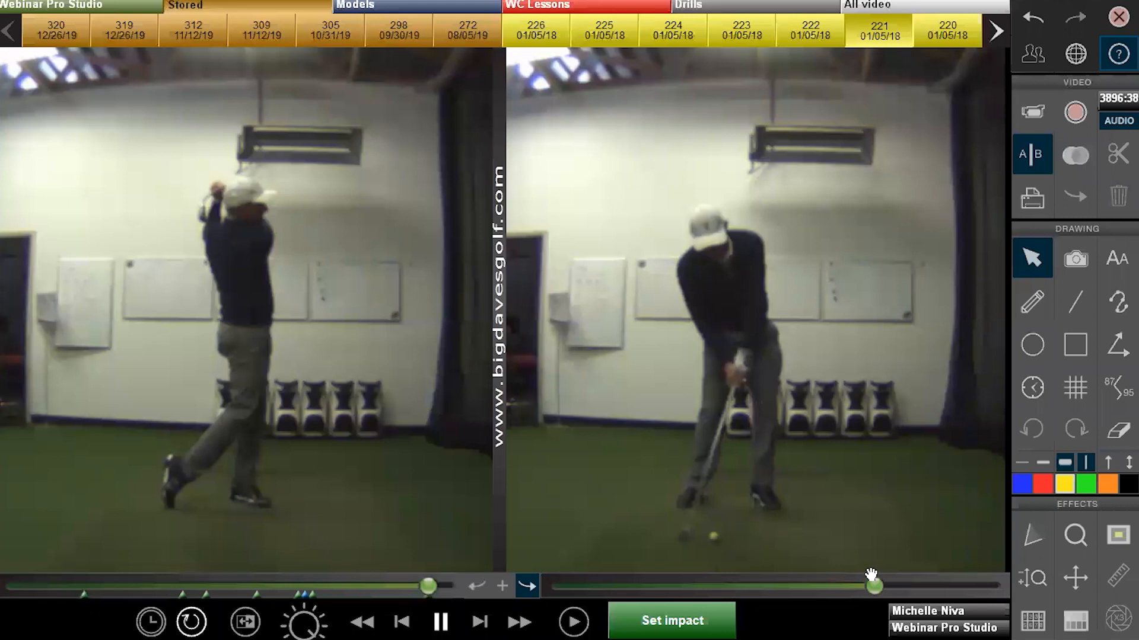
left_click(671, 620)
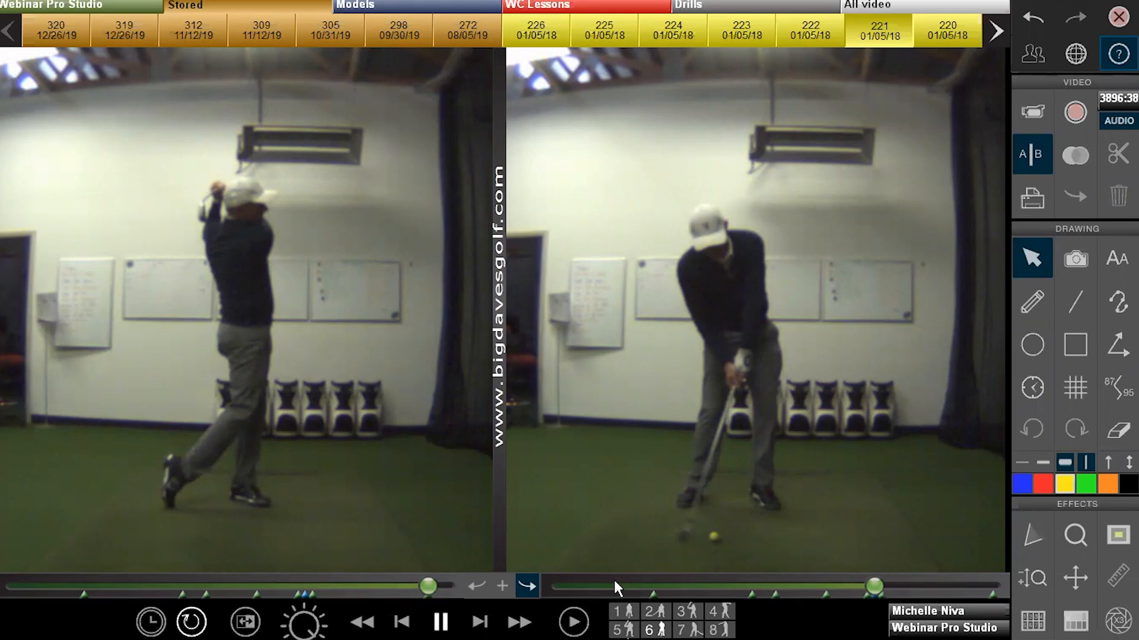
Step the right clip through swing positions 2 to 8, ending at the finish
key("2")
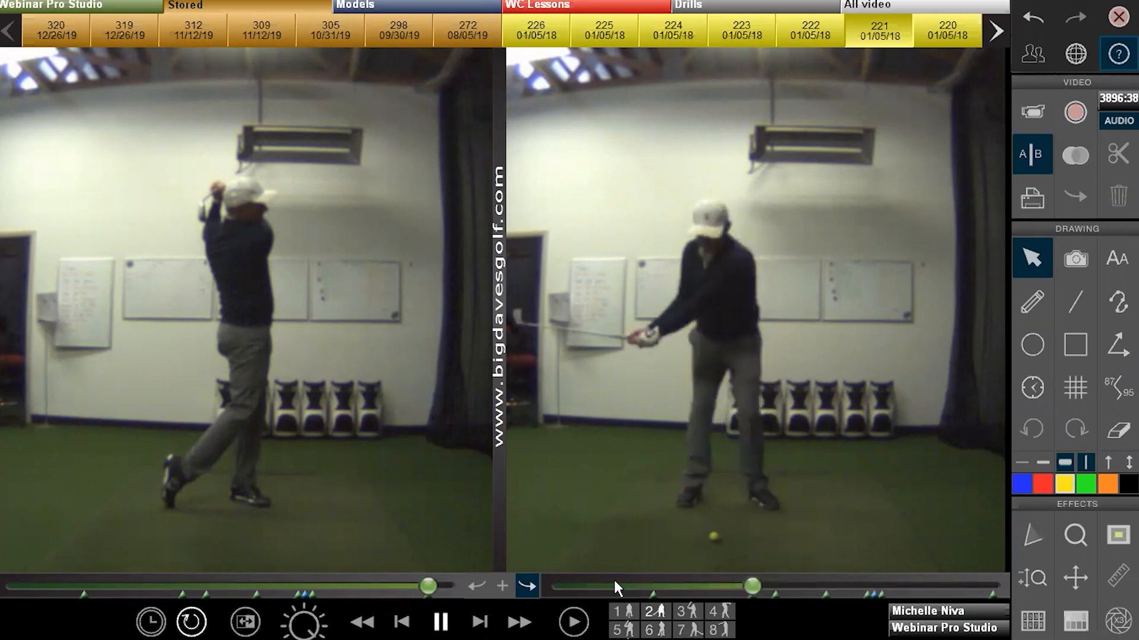
key("3")
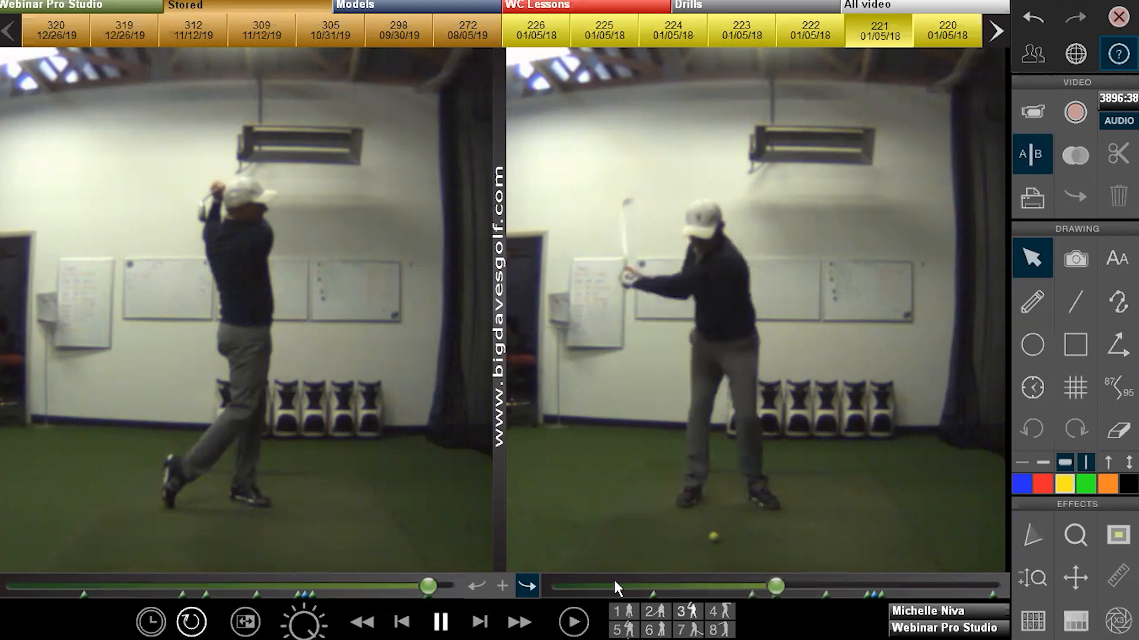
key("4")
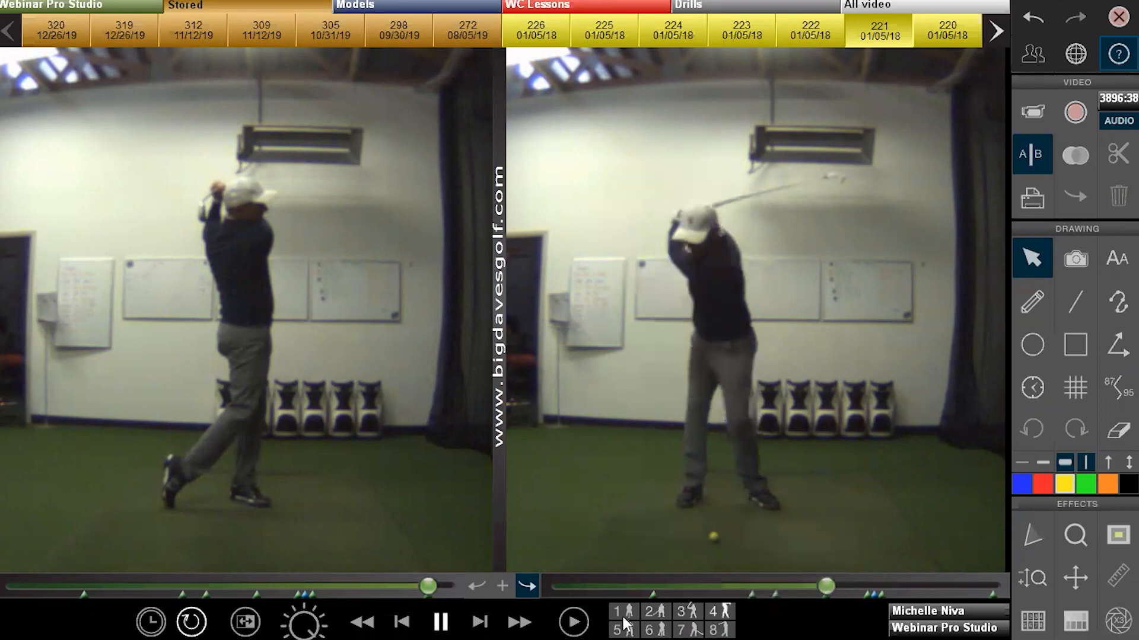
left_click(621, 625)
left_click(649, 626)
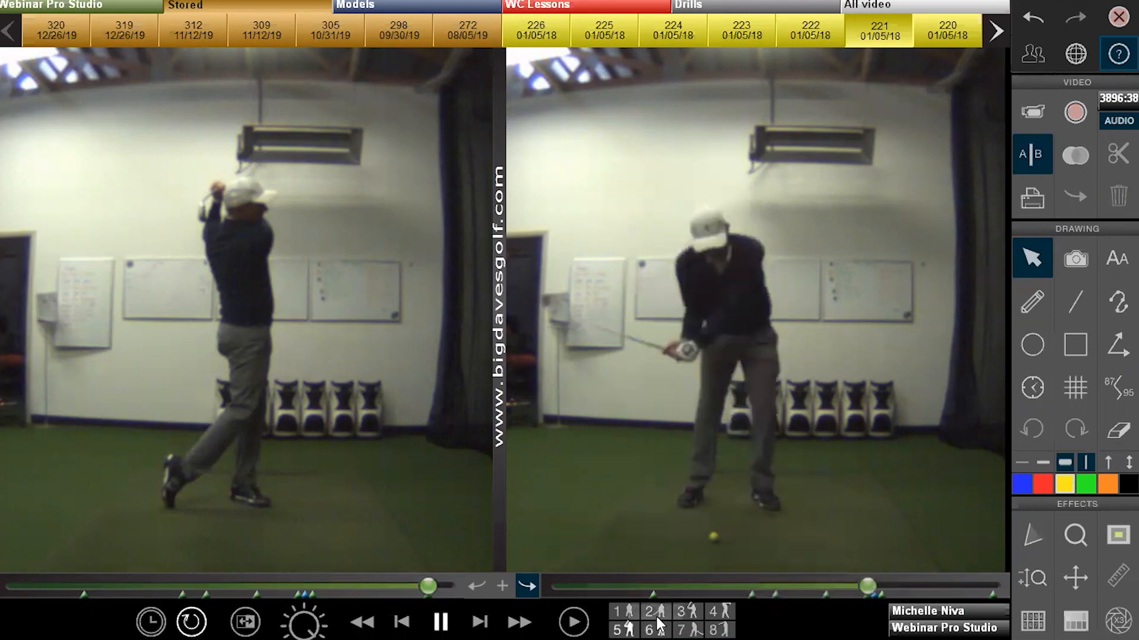
left_click(698, 625)
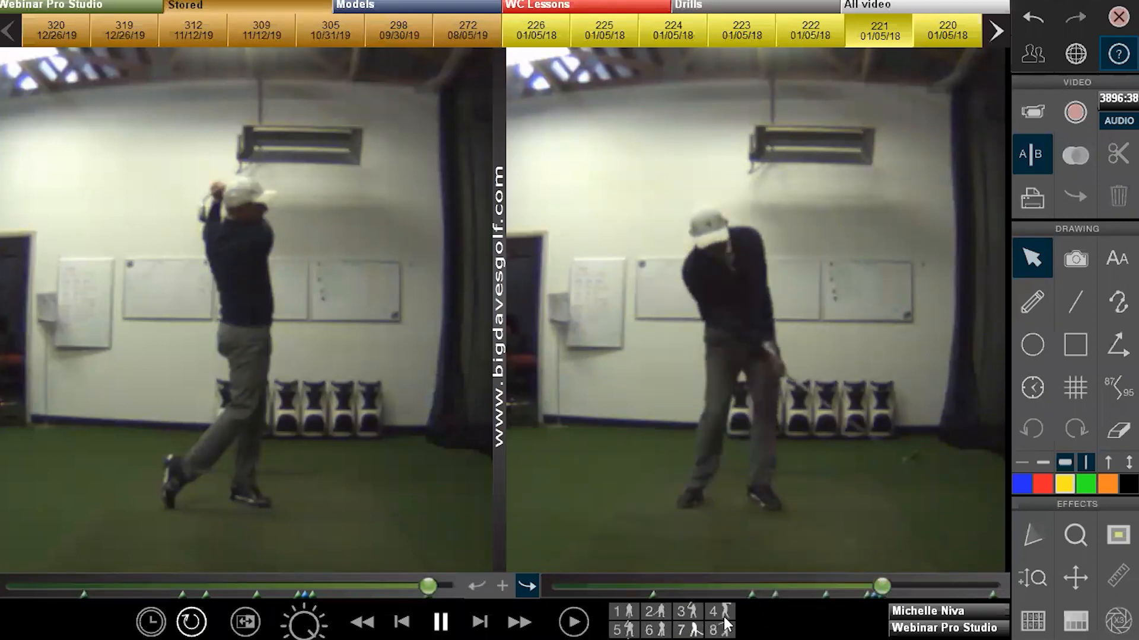
key("8")
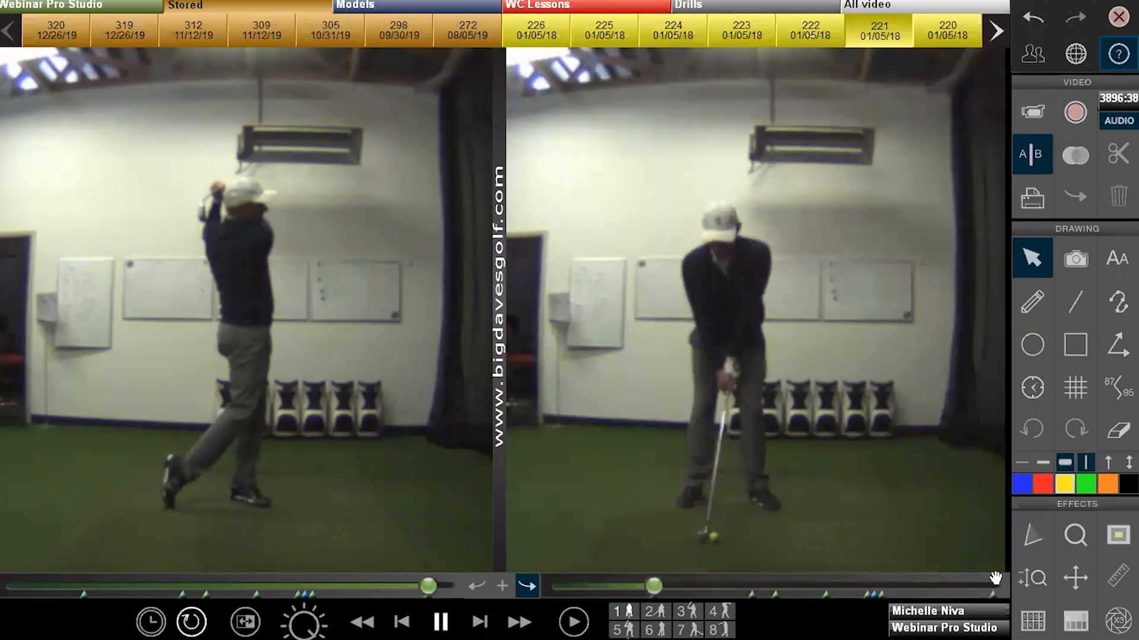
Re-set the right clip's address point and move its takeaway point one frame earlier
left_click(627, 618)
left_click(630, 624)
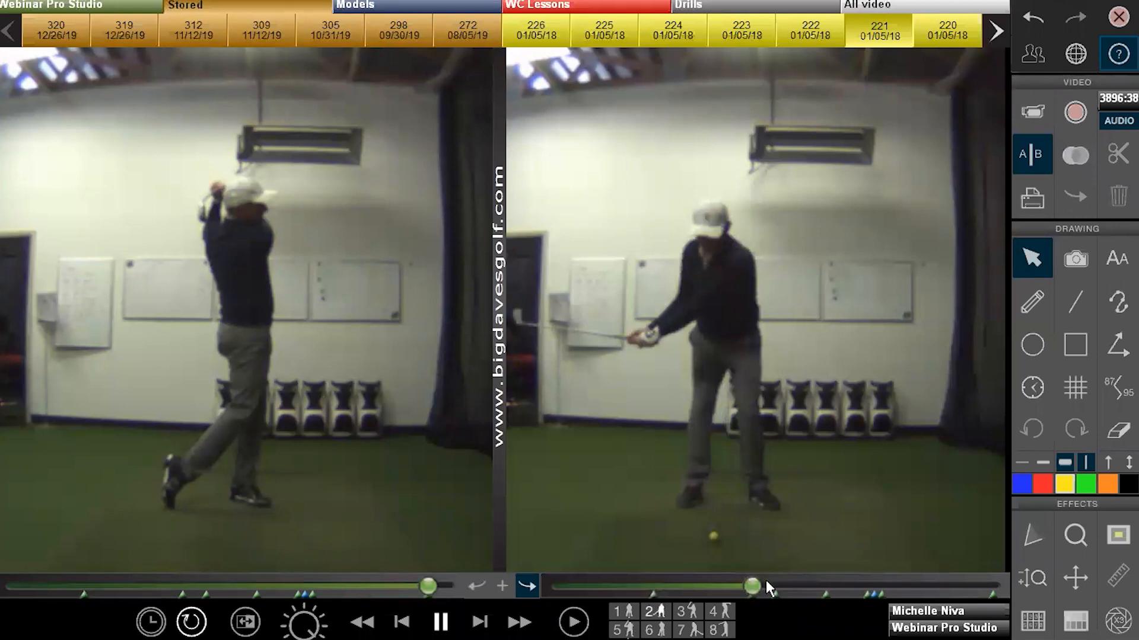
key("Left")
key("Left")
key("Left")
key("Left")
key("Left")
key("Left")
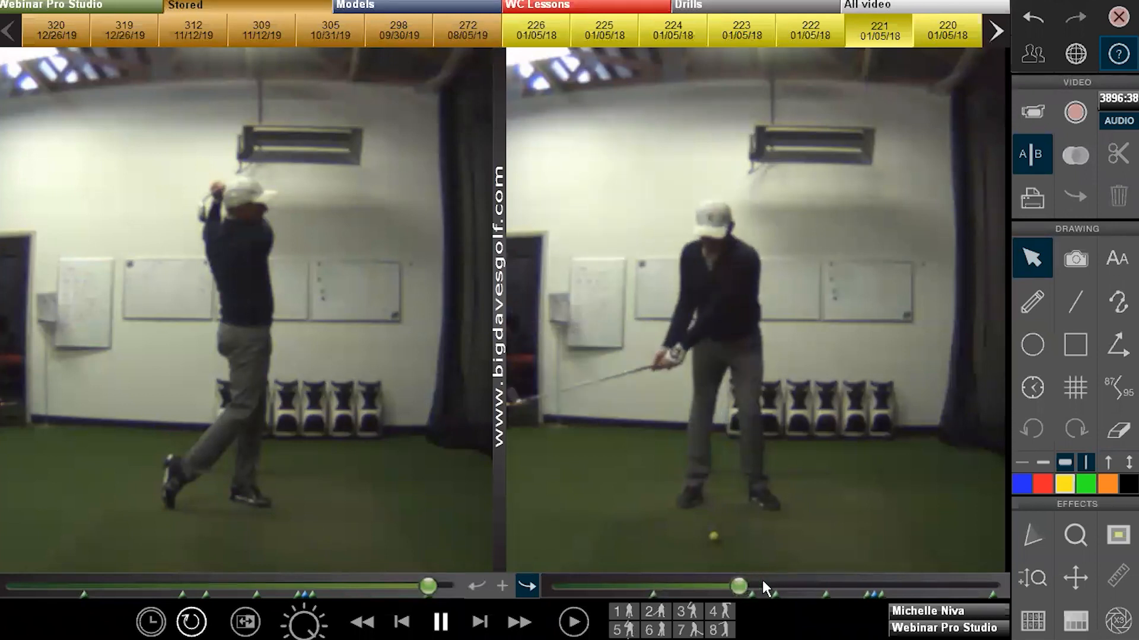
left_click(654, 614)
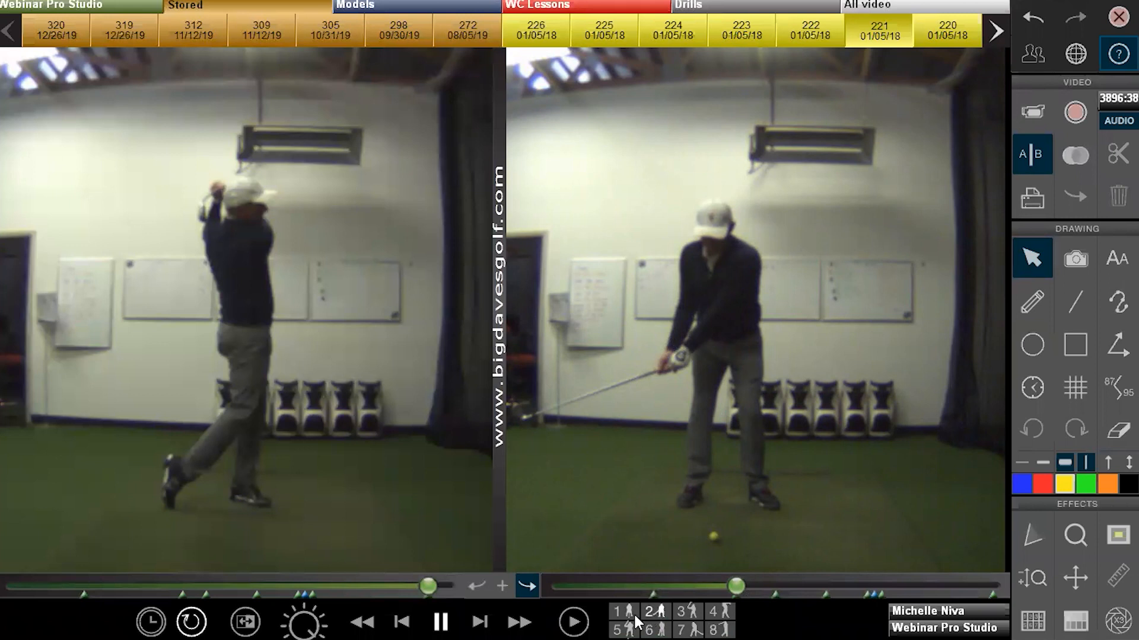
Check the right clip's positions from address through impact, then link control of both clips
left_click(634, 616)
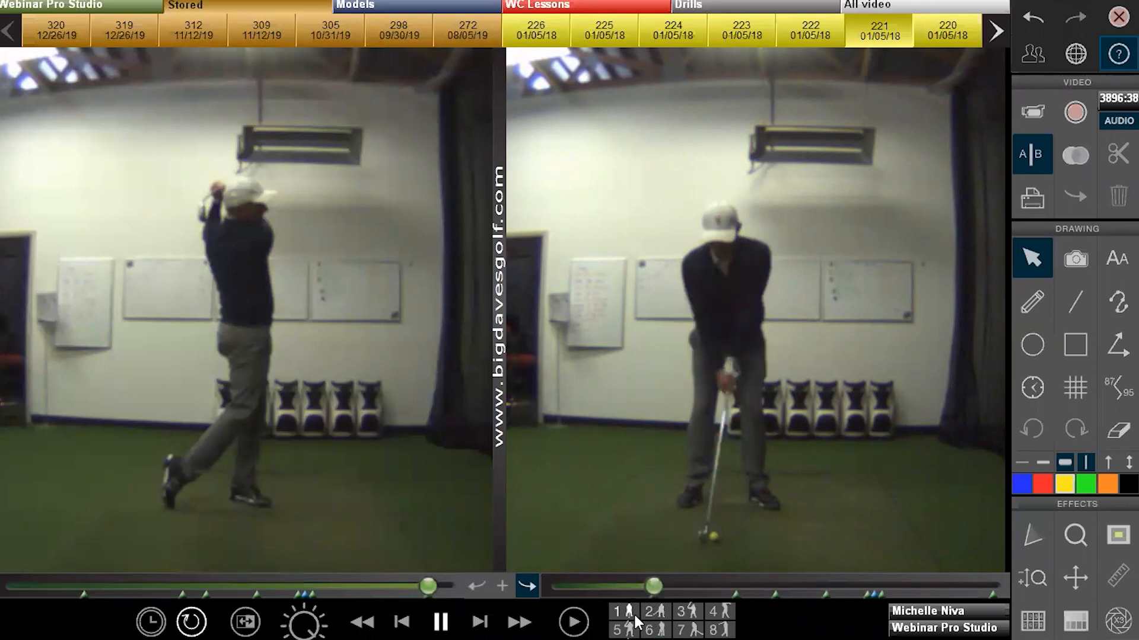
left_click(688, 613)
left_click(723, 614)
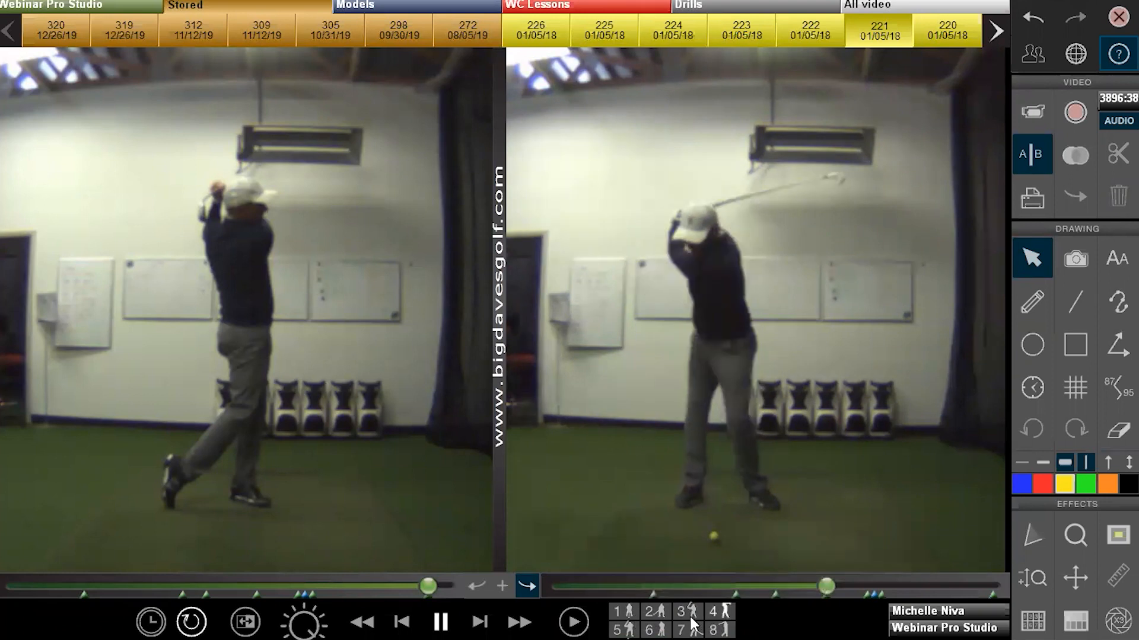
left_click(691, 627)
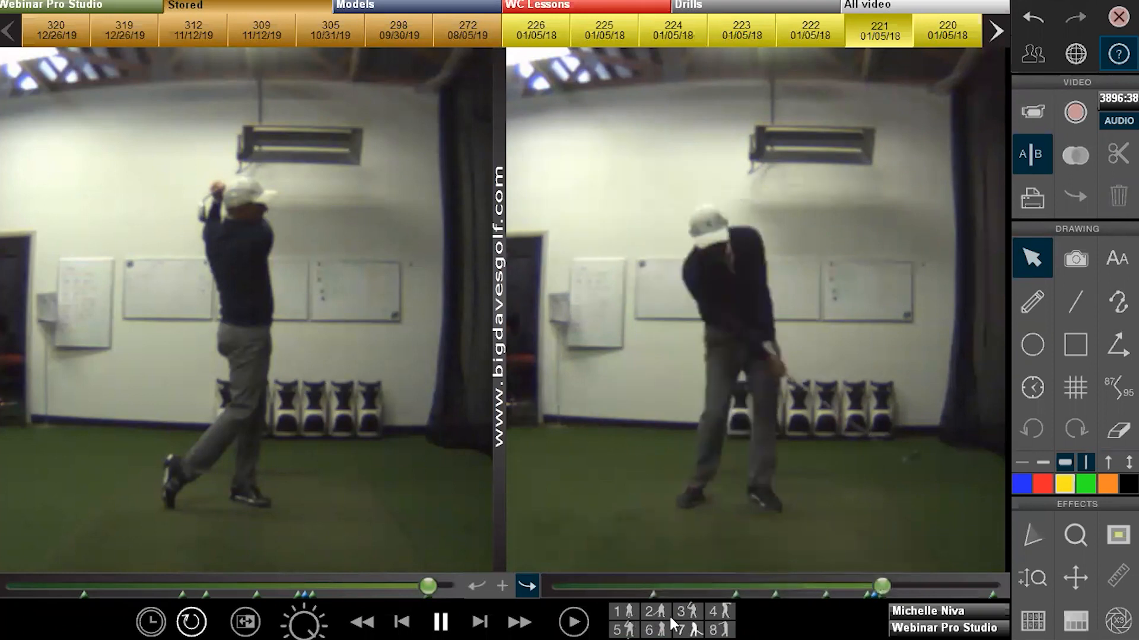
left_click(650, 620)
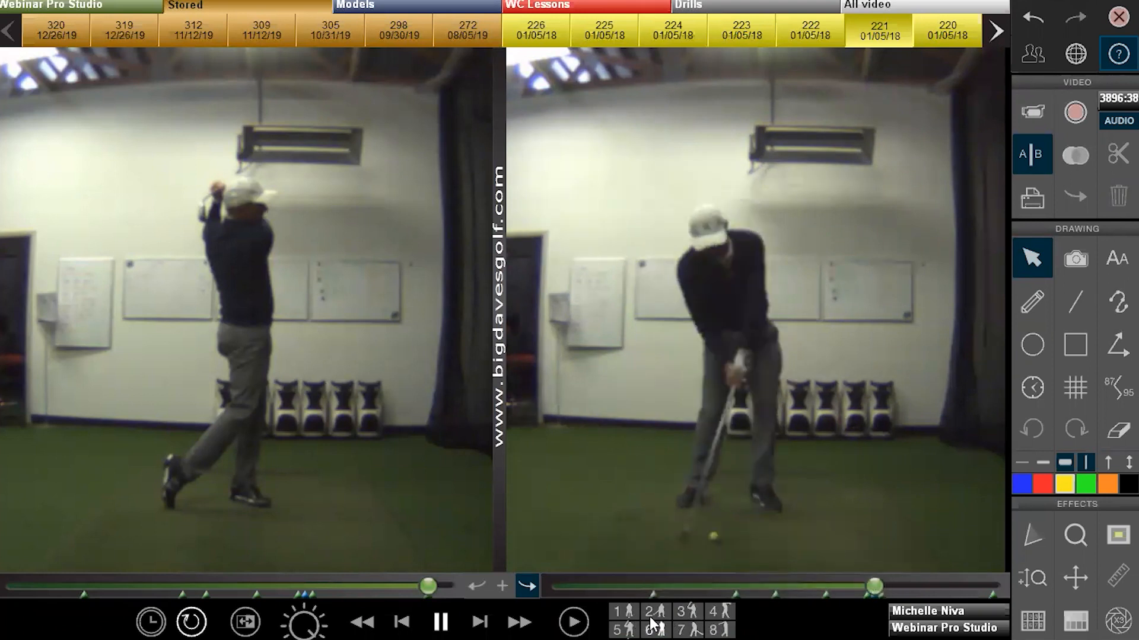
left_click(504, 585)
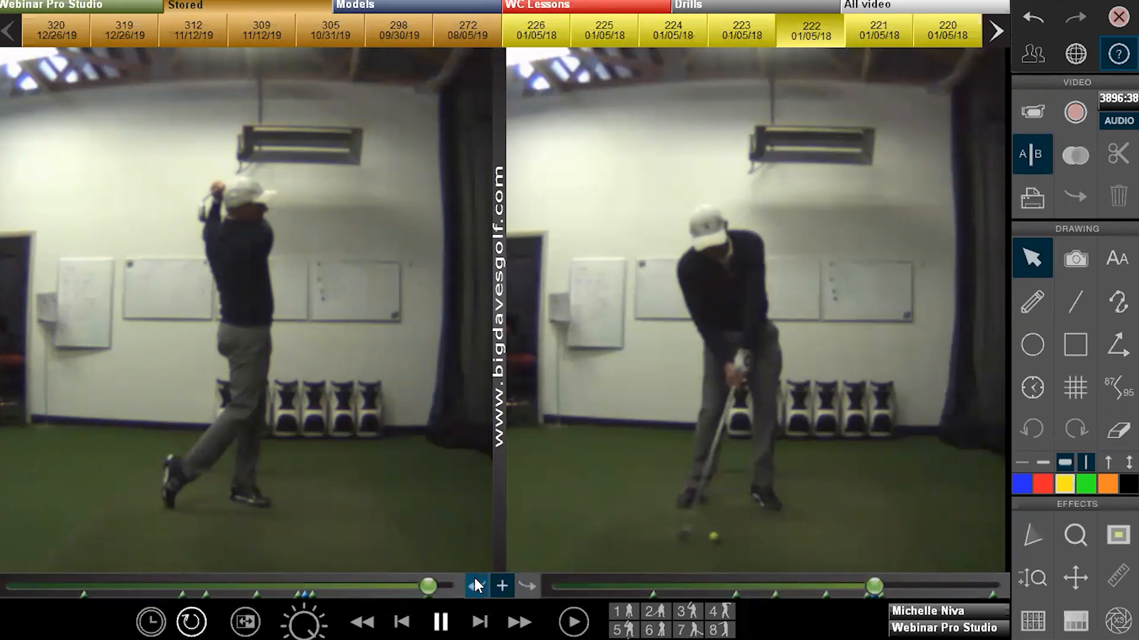
Try left-only and right-only control, relink both clips, and jump them to positions 8, 1 and 3
left_click(475, 581)
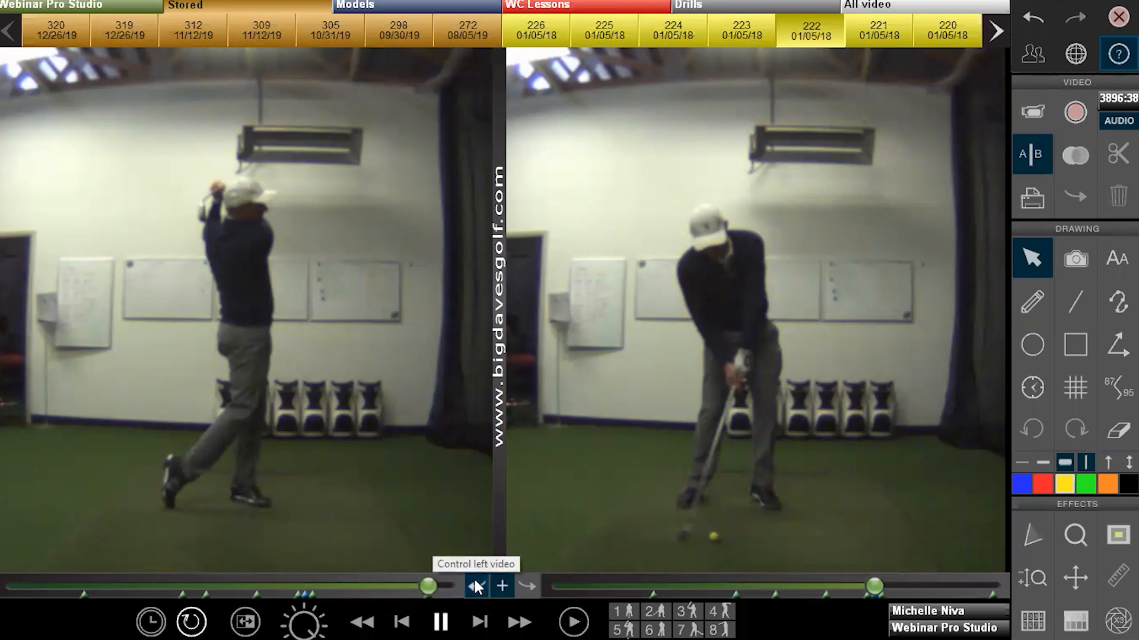
left_click(532, 580)
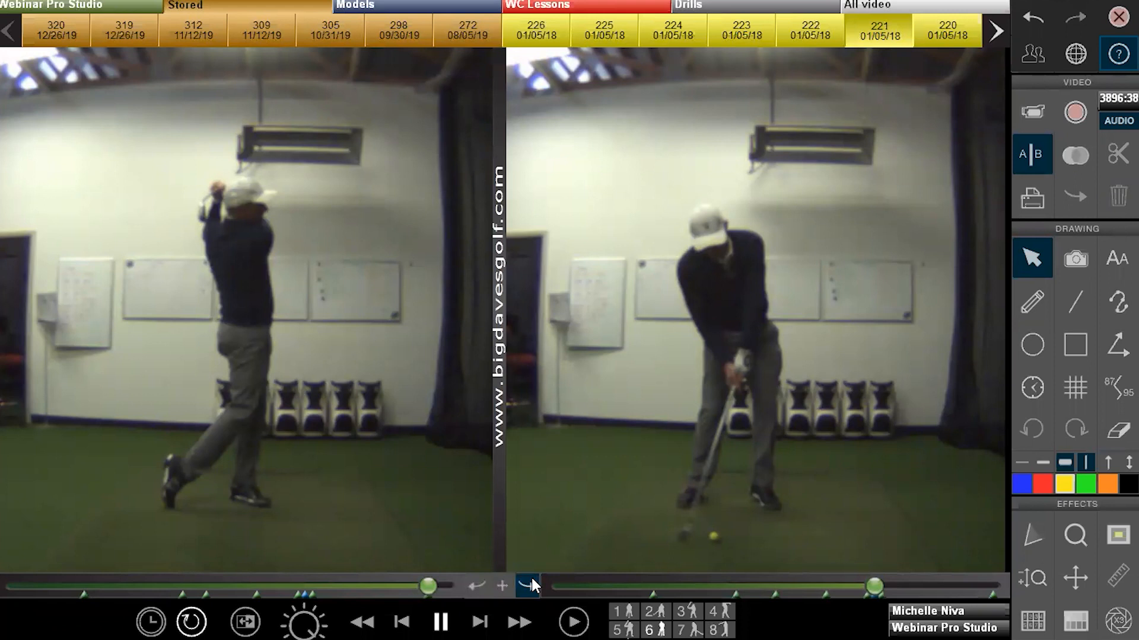
left_click(503, 588)
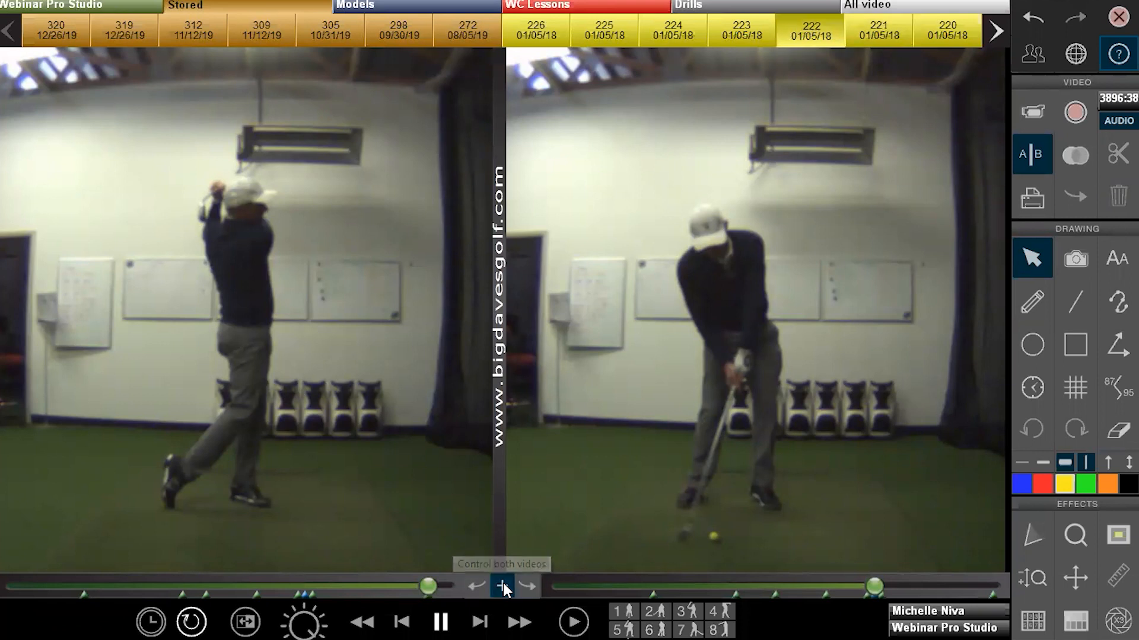
left_click(656, 614)
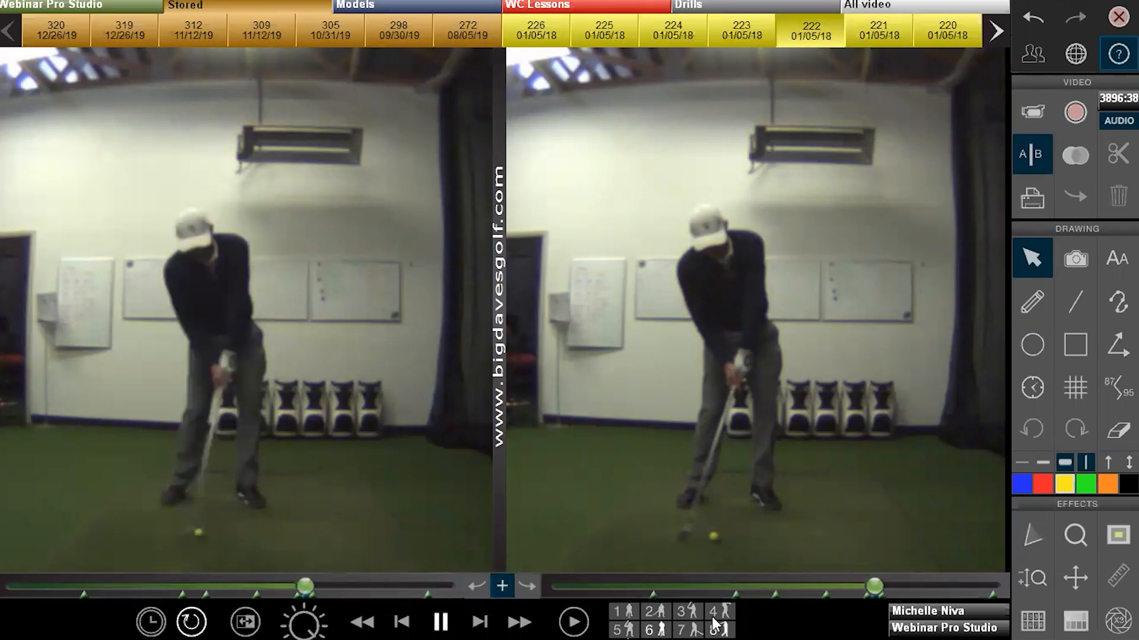
left_click(716, 624)
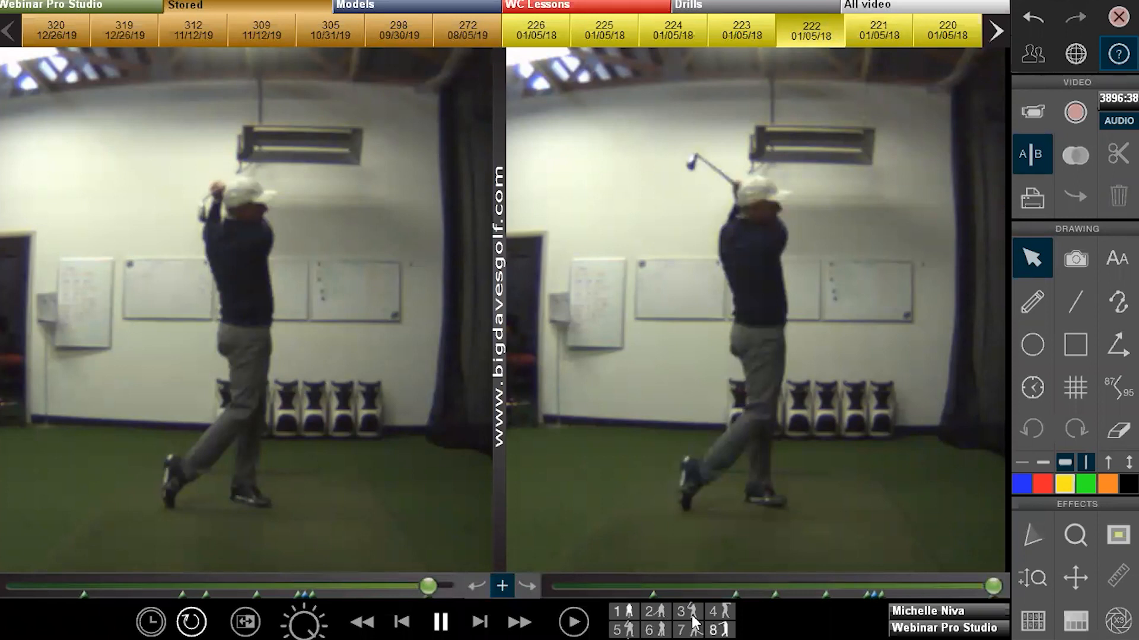
key("1")
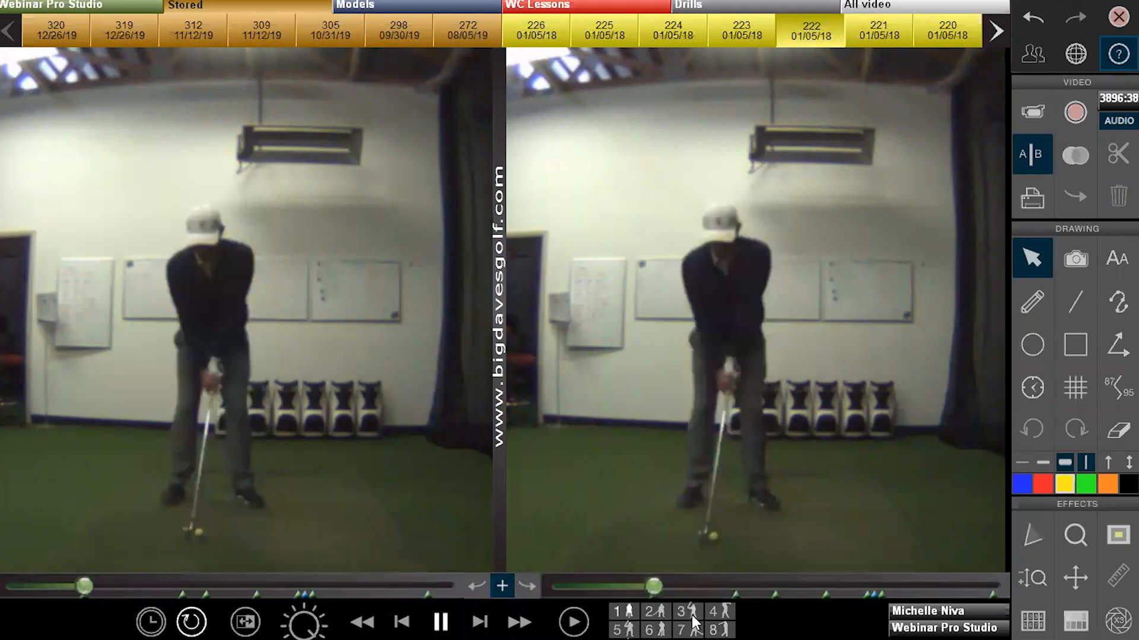
left_click(691, 615)
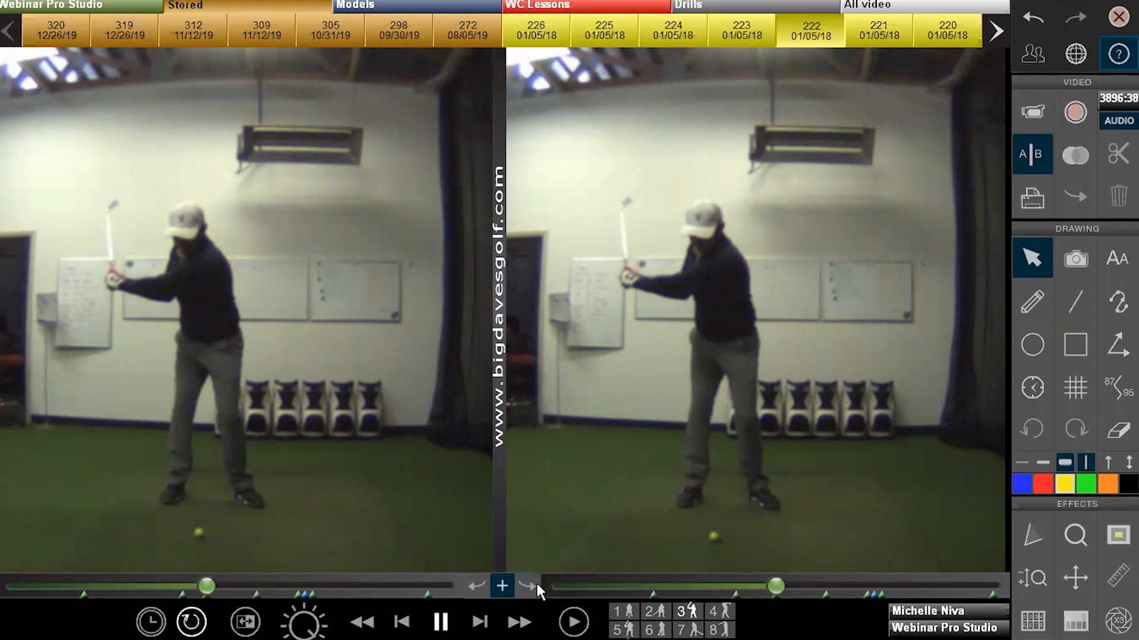
Play both clips together, then switch from A|B side-by-side to overlay view
left_click(568, 622)
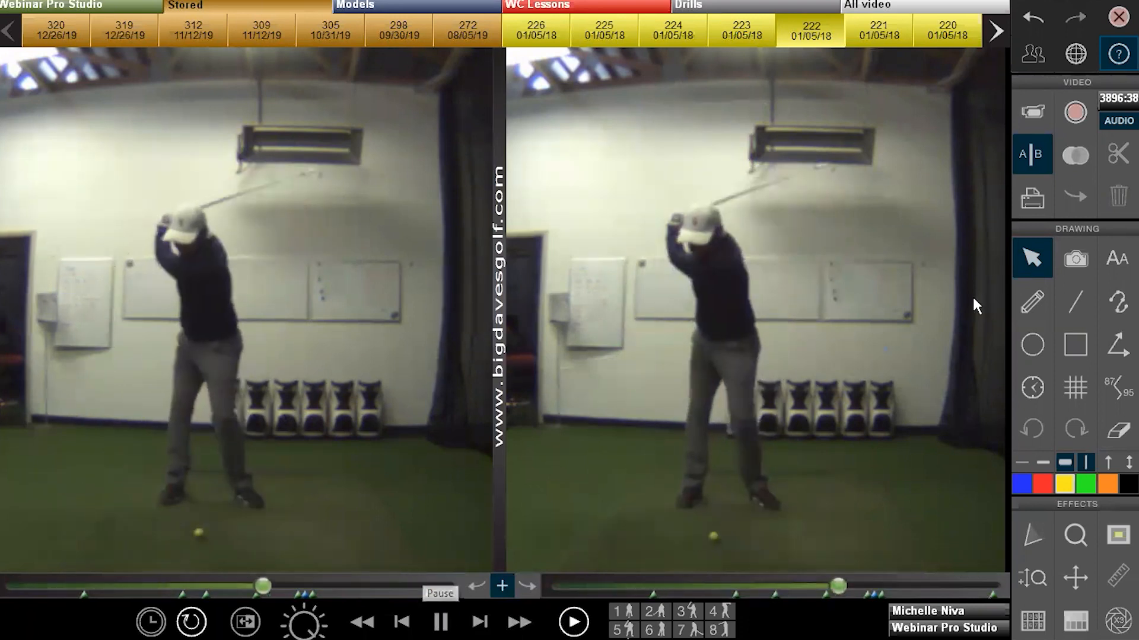
left_click(1070, 166)
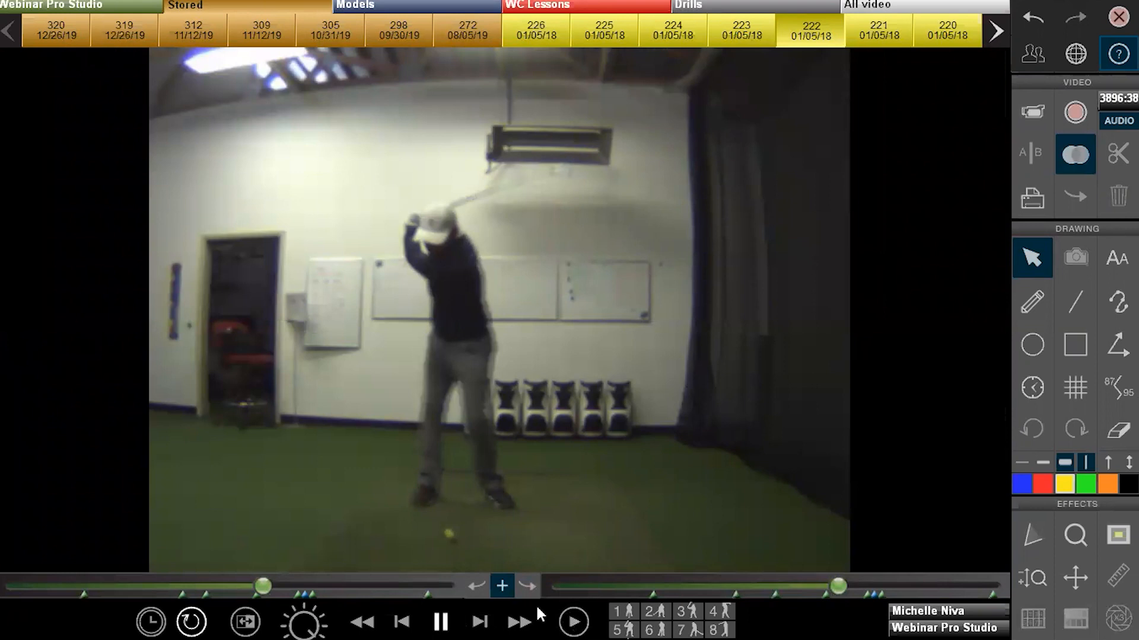
Jump both overlaid swings forward to the impact position, club at the ball
left_click(661, 619)
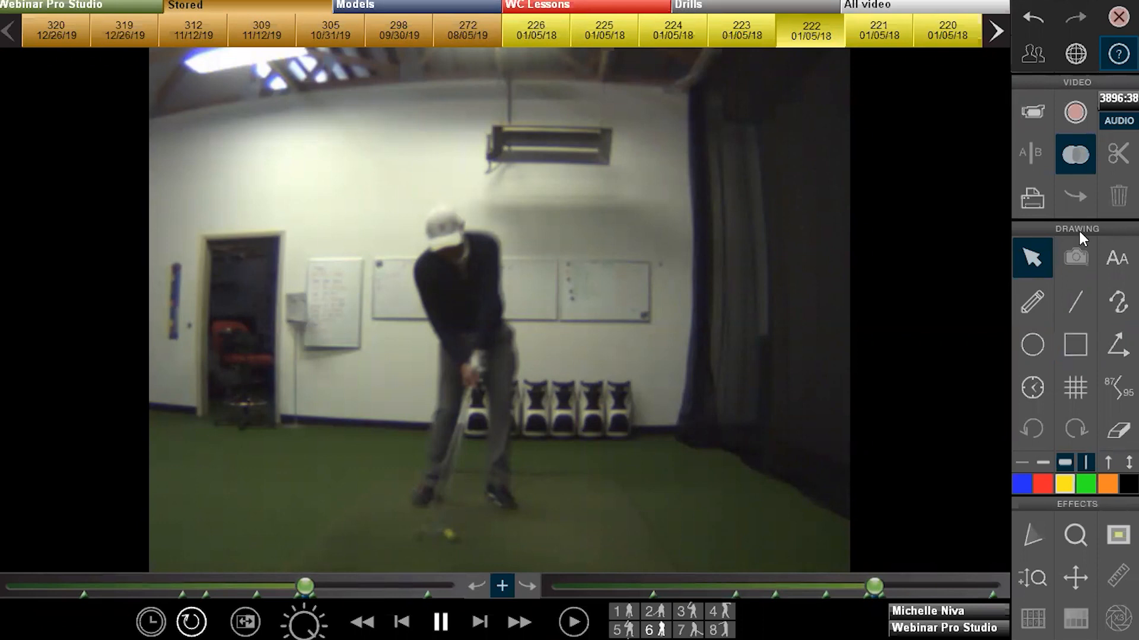
Switch to a single-video view, drag the trim start and end sliders, then cancel trimming
left_click(1072, 151)
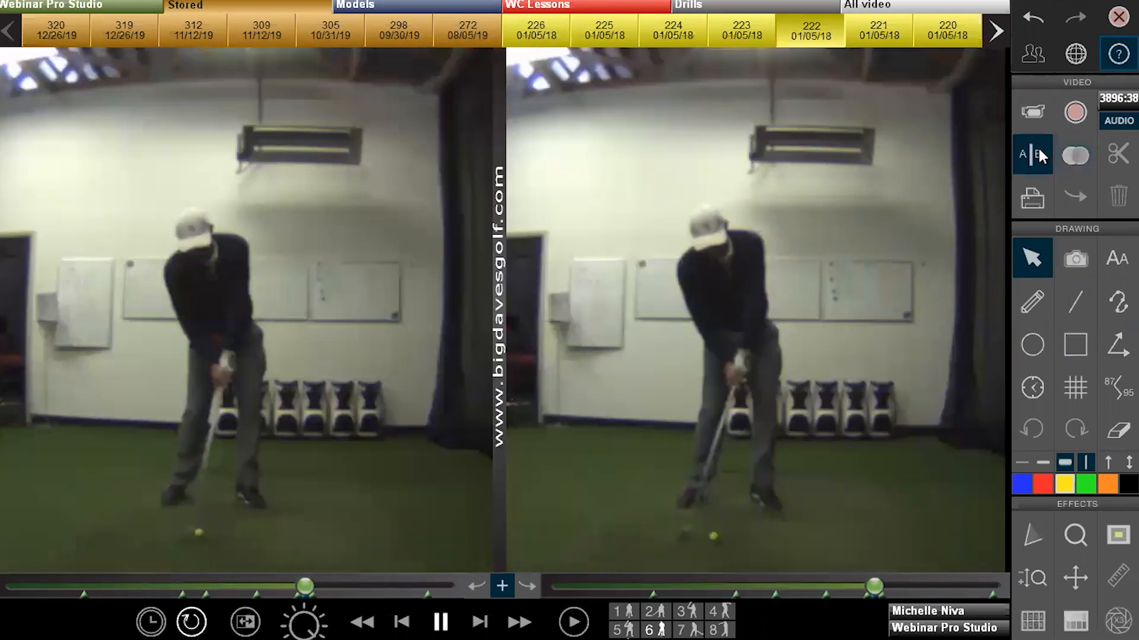
left_click(1038, 153)
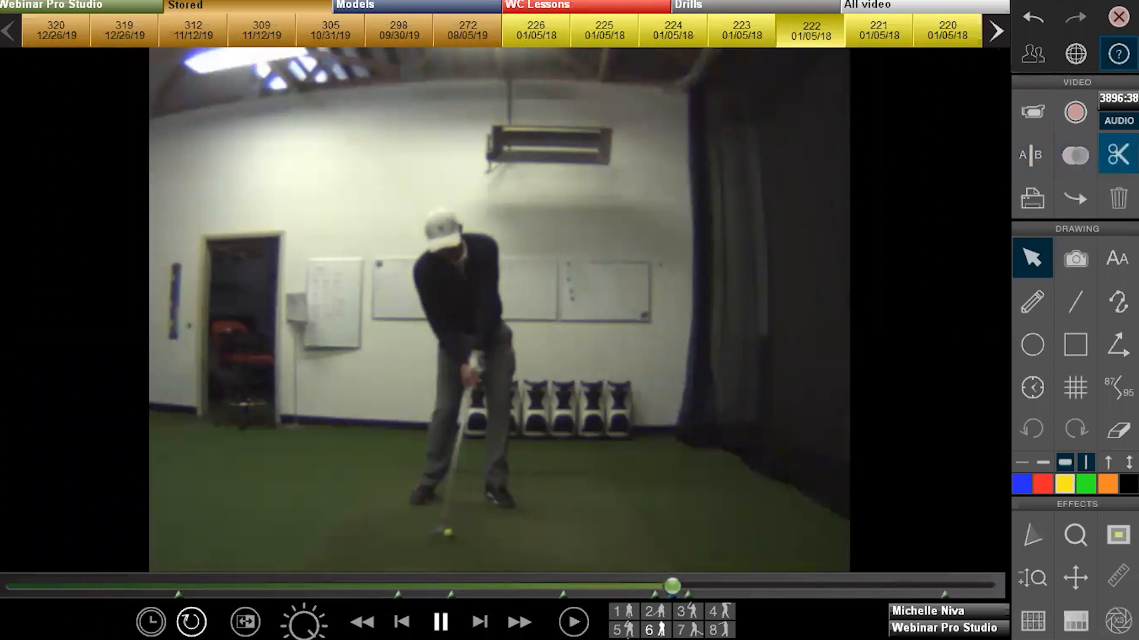
left_click(1118, 155)
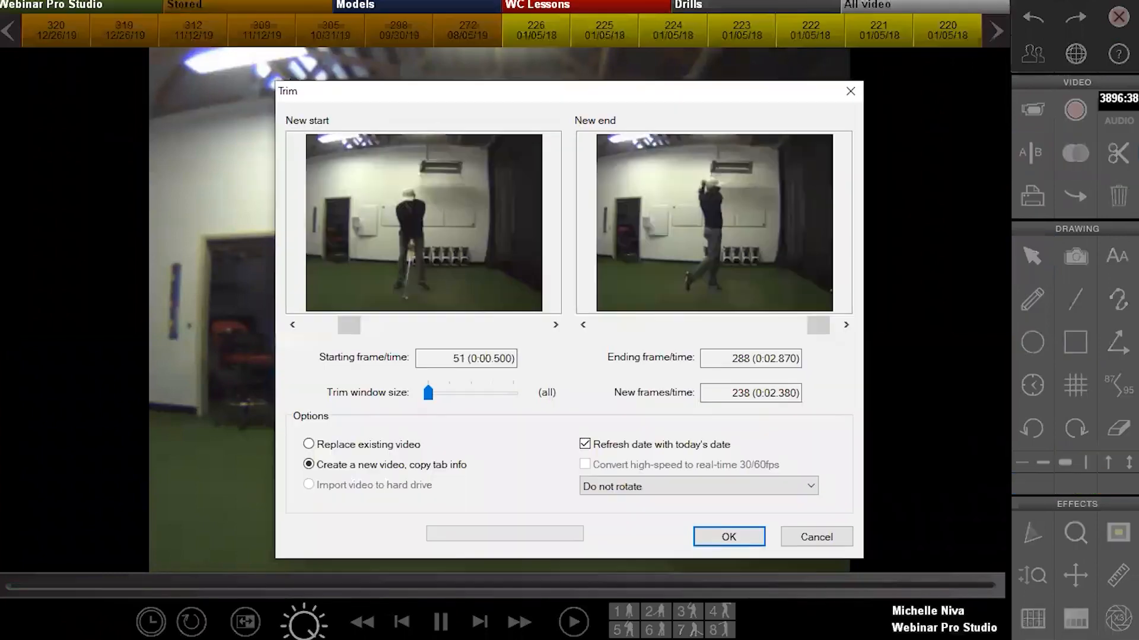
mouse_move(355, 323)
left_mouse_down()
mouse_move(420, 325)
mouse_move(359, 325)
left_mouse_up()
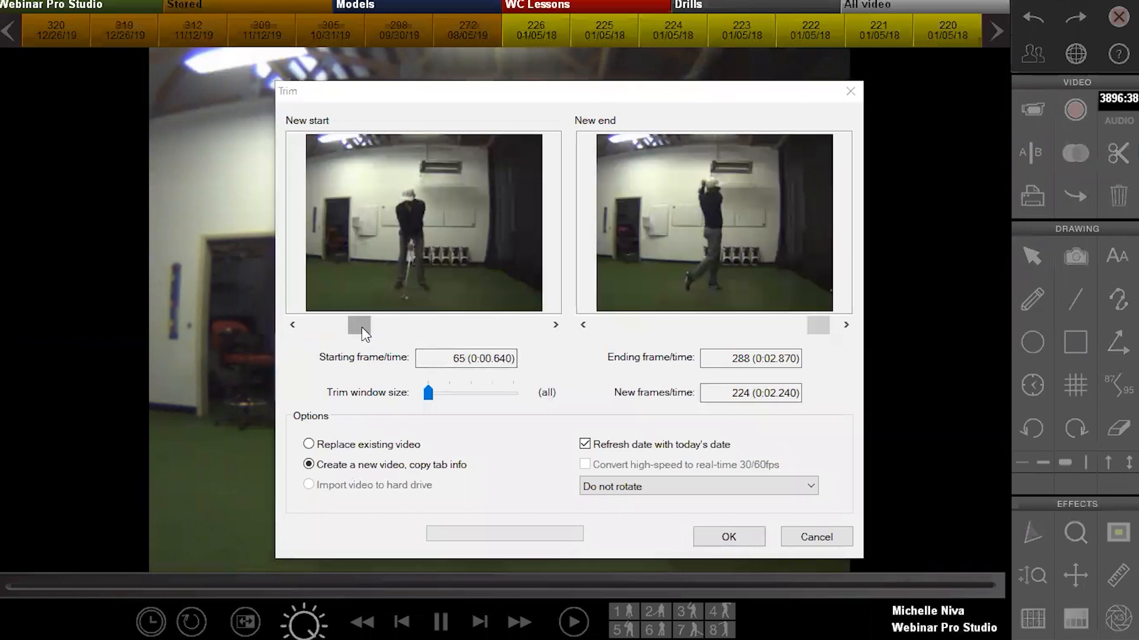
left_click(392, 326)
left_click_drag(397, 328, 407, 328)
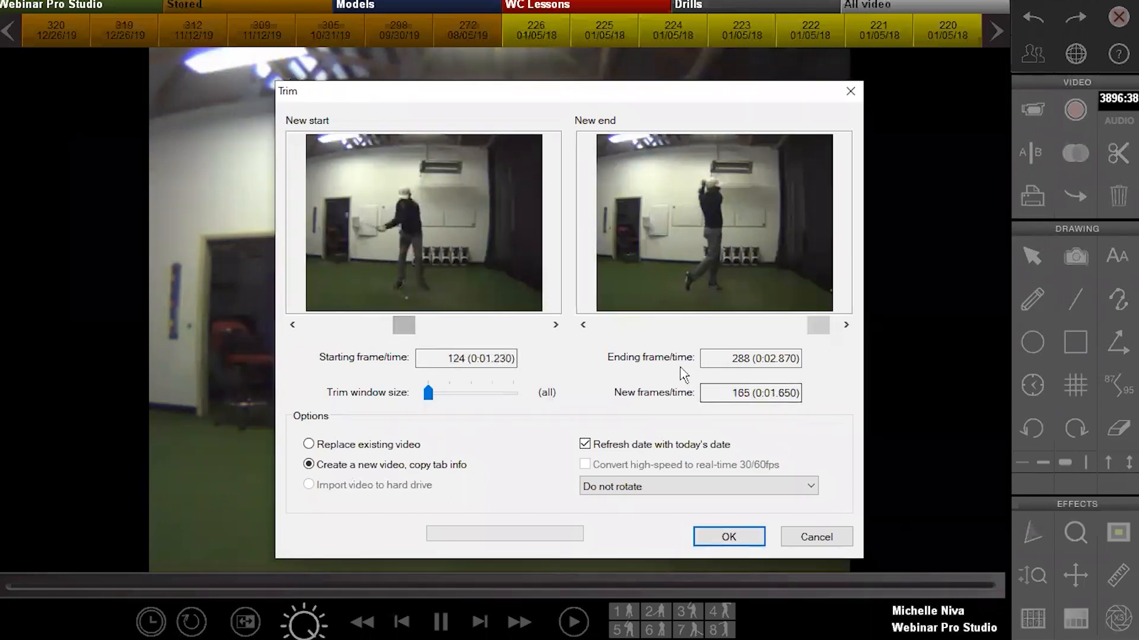
mouse_move(812, 327)
left_mouse_down()
mouse_move(741, 327)
mouse_move(833, 327)
left_mouse_up()
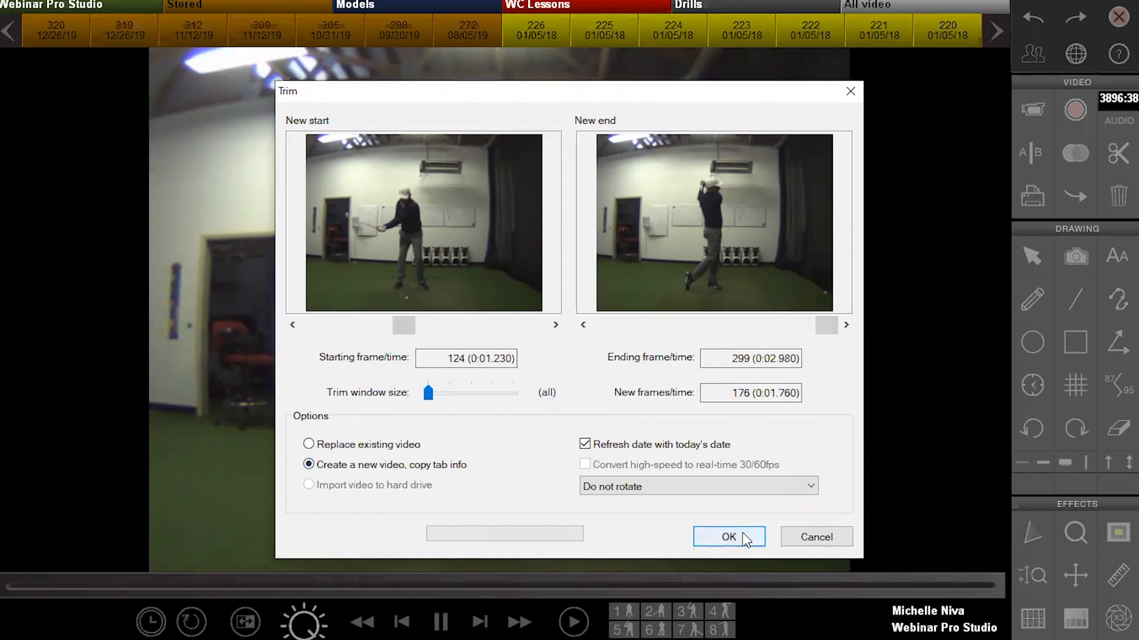
left_click(815, 537)
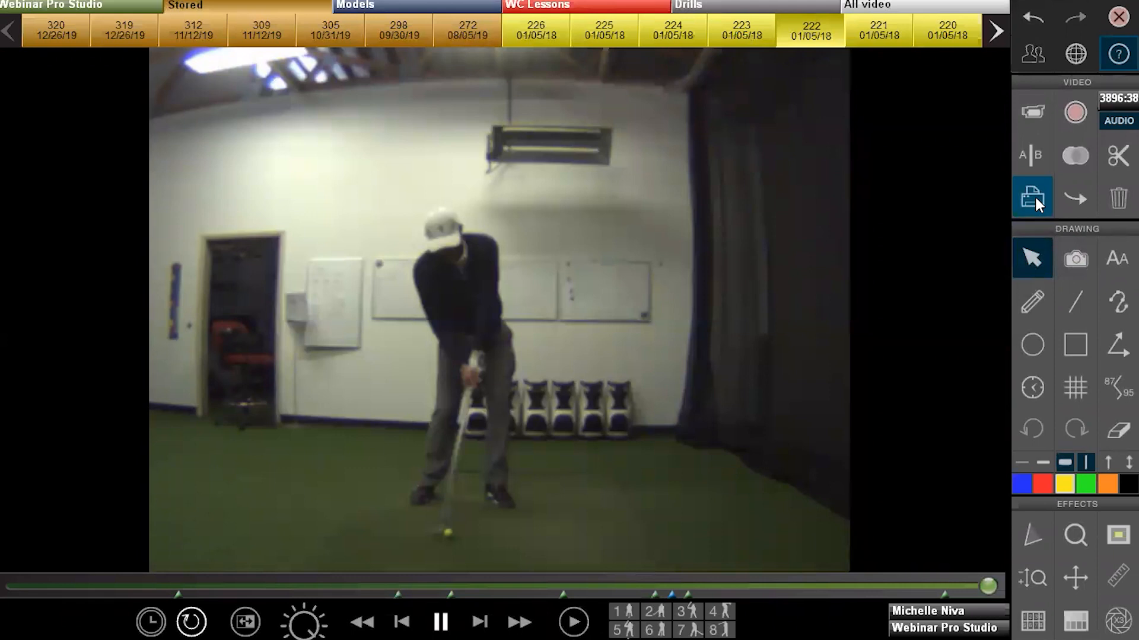
Open the Move options for the 17MB clip, keeping Webinar Pro Studio as destination bin
left_click(1073, 195)
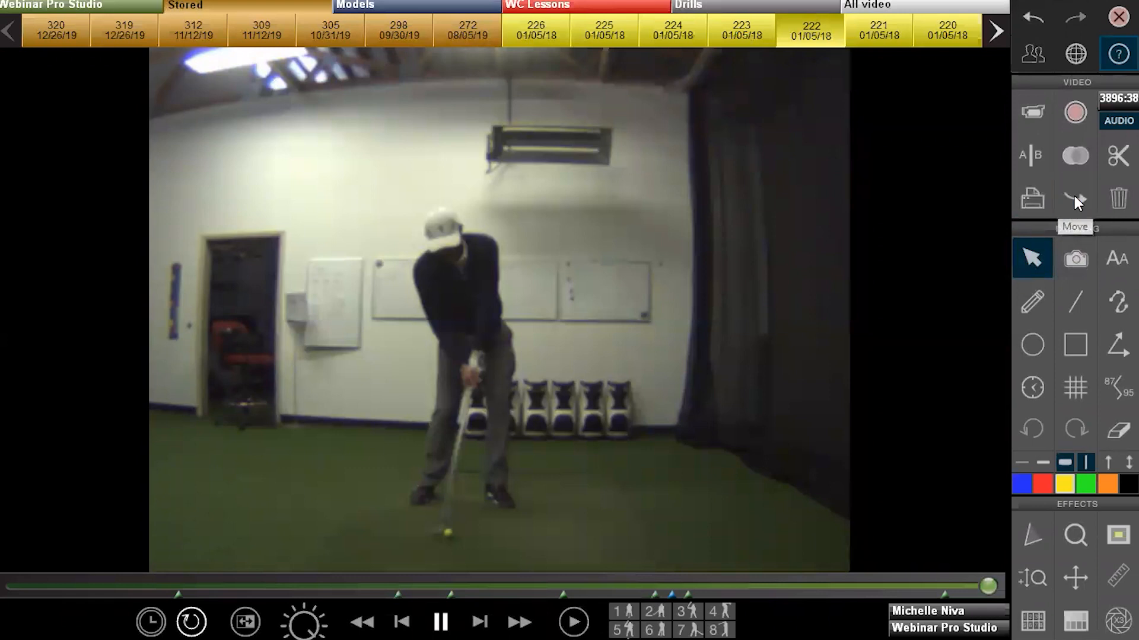
left_click(765, 182)
left_click(766, 183)
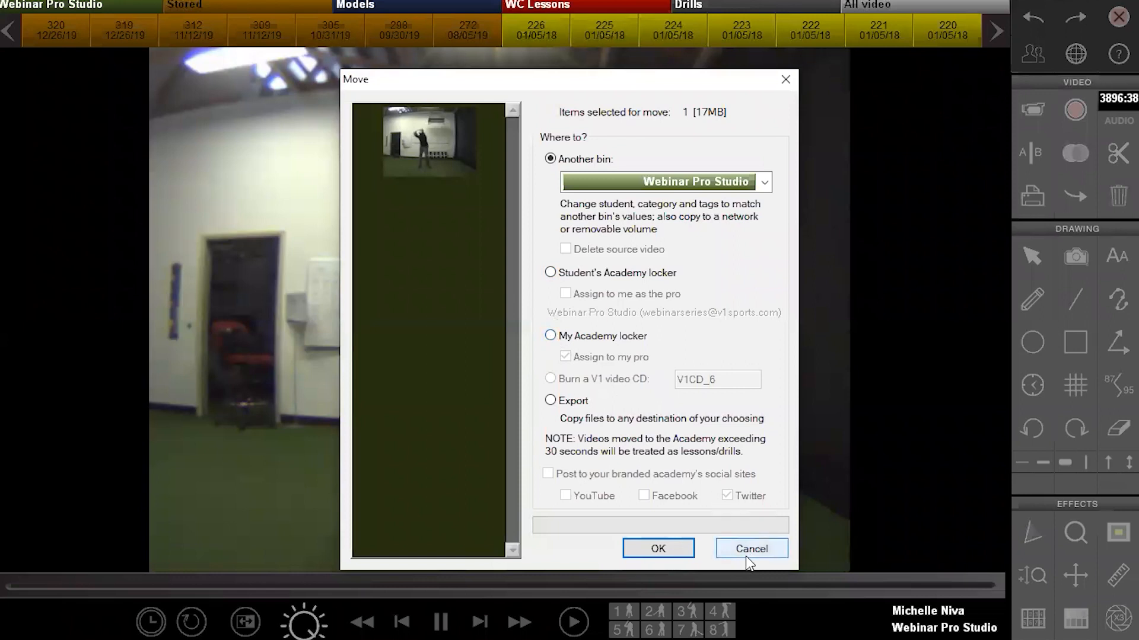
Cancel the move, then draw an ellipse over the golfer's shoulder, move it, and erase it
left_click(763, 549)
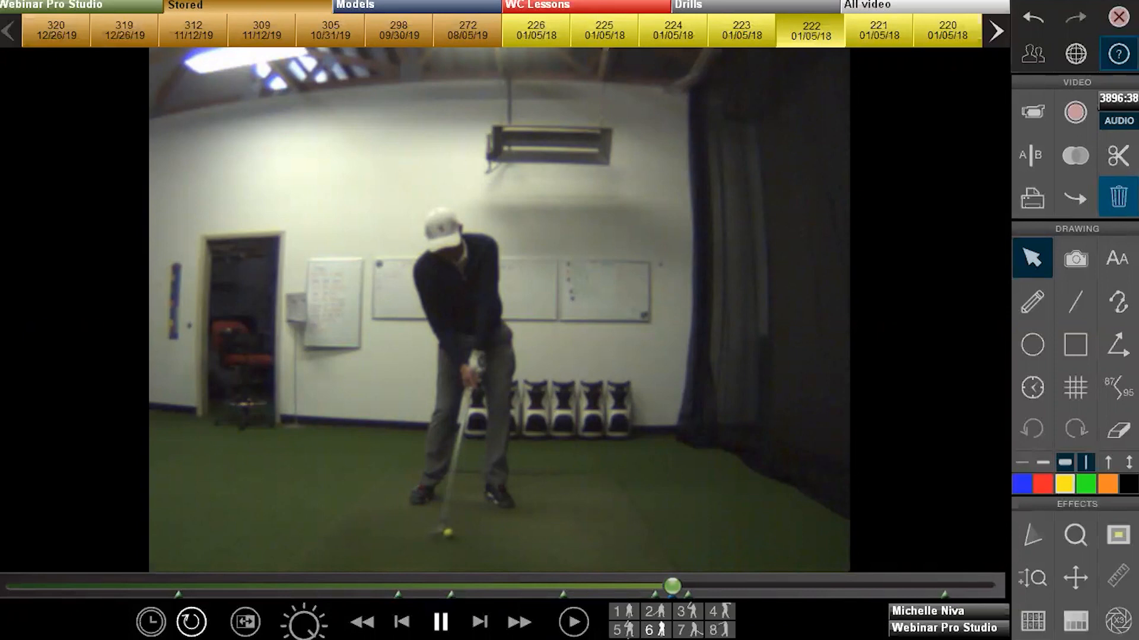
left_click(1032, 344)
left_click_drag(522, 215, 465, 285)
left_click(1031, 258)
mouse_move(524, 241)
left_mouse_down()
mouse_move(673, 267)
mouse_move(603, 285)
mouse_move(634, 295)
mouse_move(539, 261)
mouse_move(600, 261)
left_mouse_up()
left_click(1118, 429)
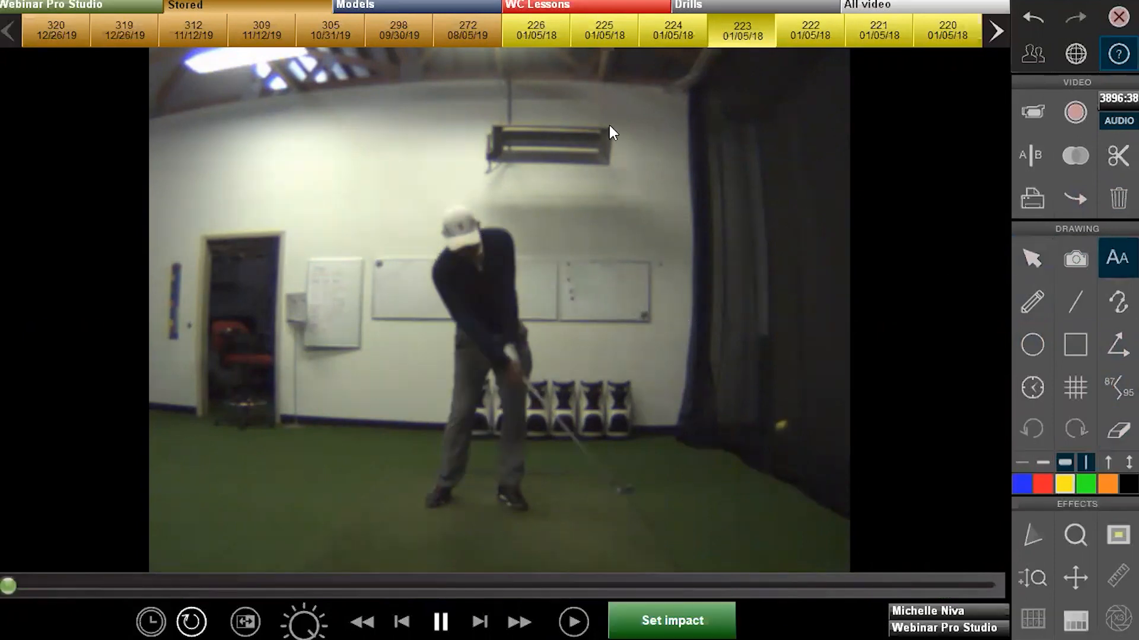
Place a test 'Hi' text annotation on the video, then undo it
left_click(610, 125)
type("Hi")
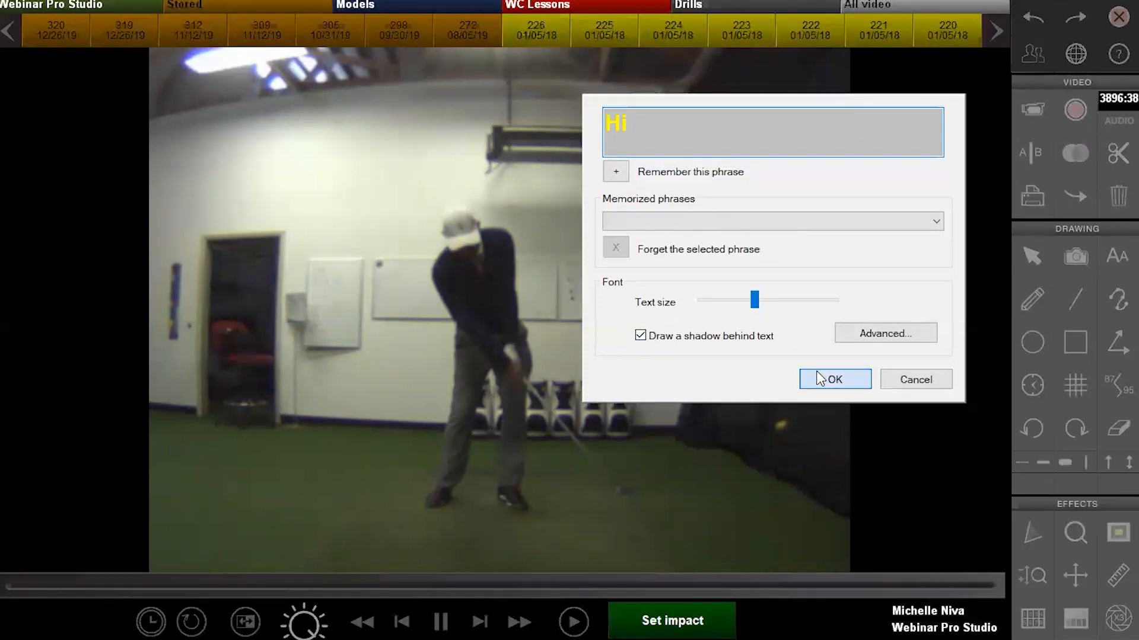
left_click(819, 379)
key("ctrl+z")
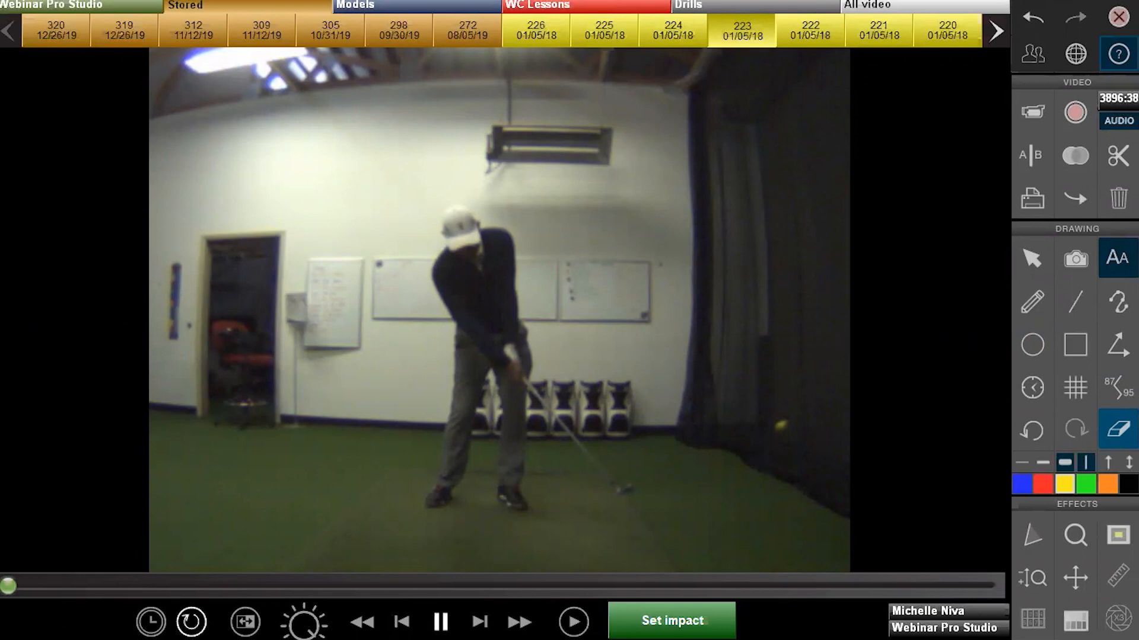
left_click(1118, 428)
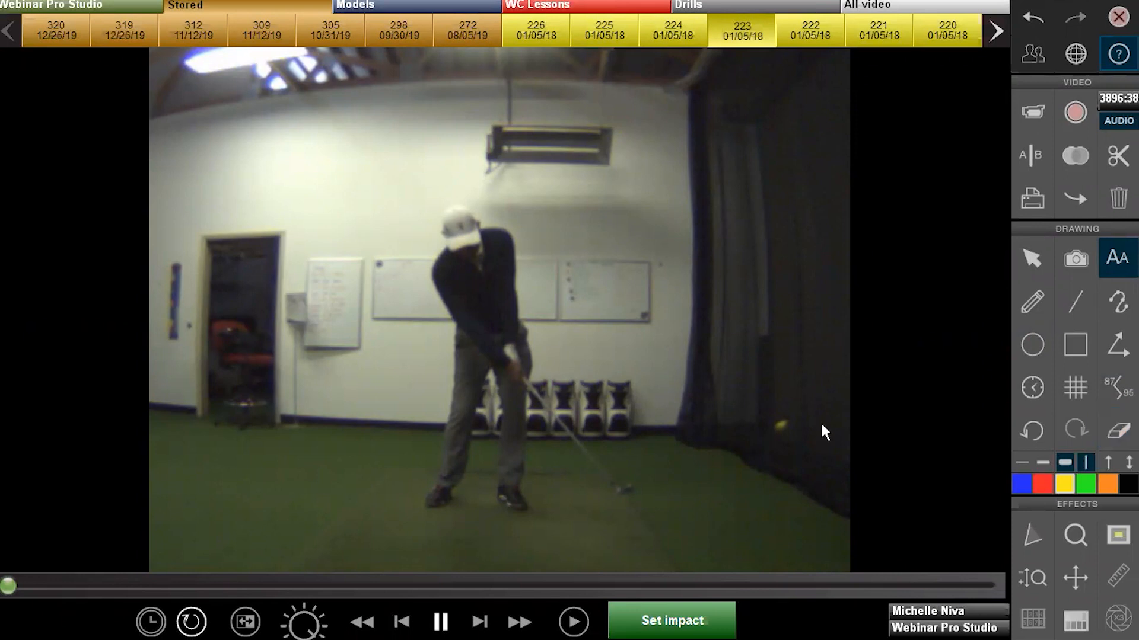
Memorize 'Head Down' as a text phrase and close text entry without placing it
left_click(730, 219)
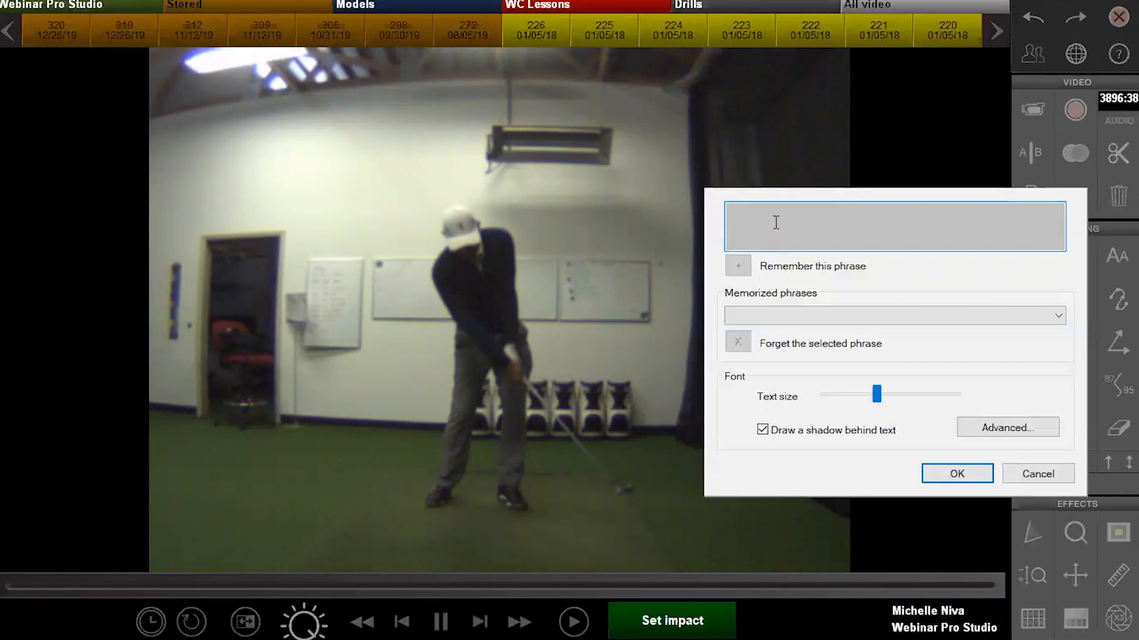
type("Head Down")
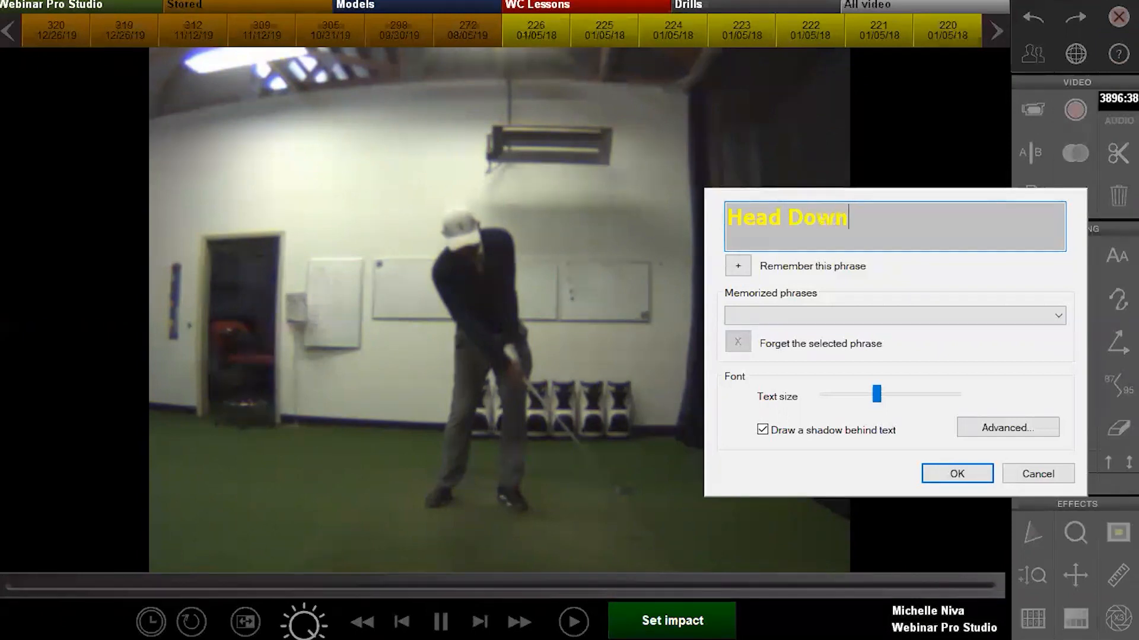
left_click(737, 267)
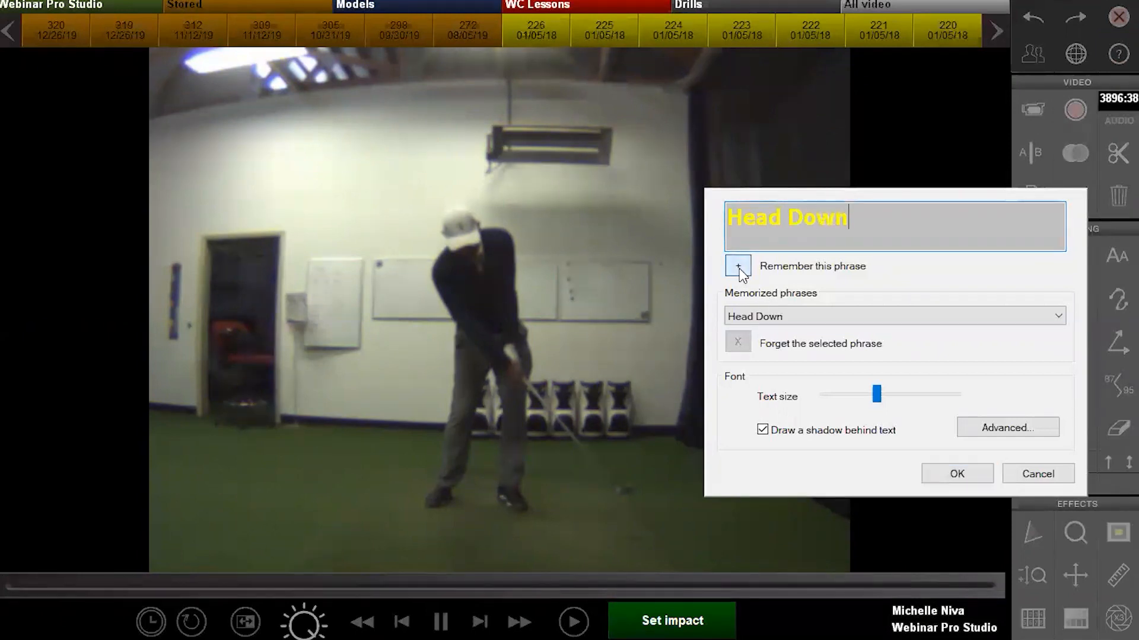
left_click(878, 317)
left_click(879, 317)
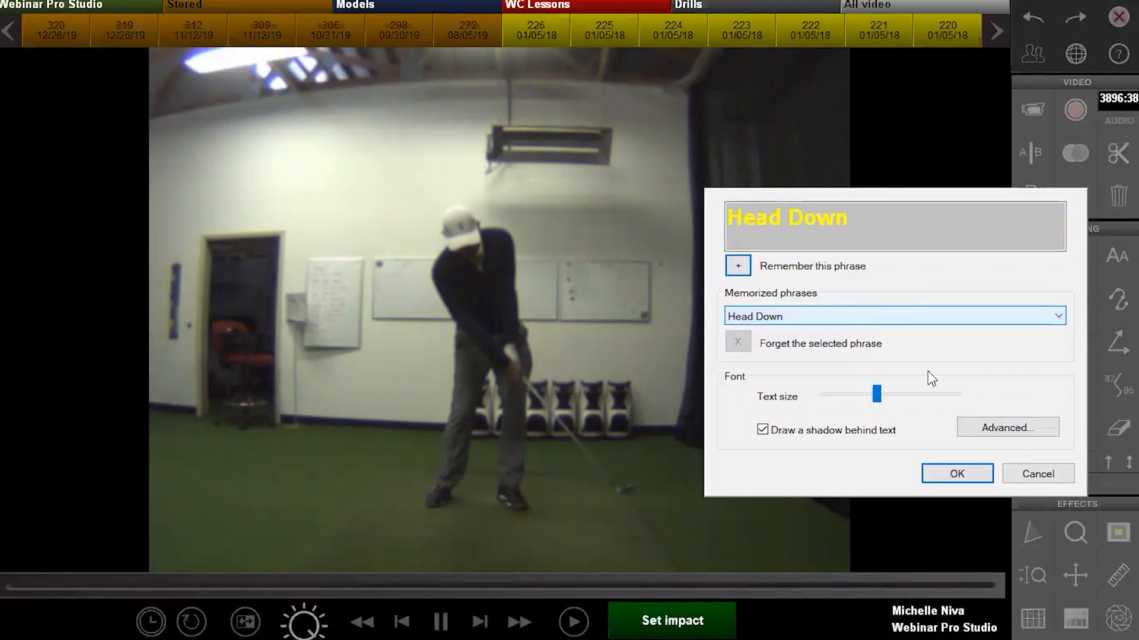
left_click(1037, 474)
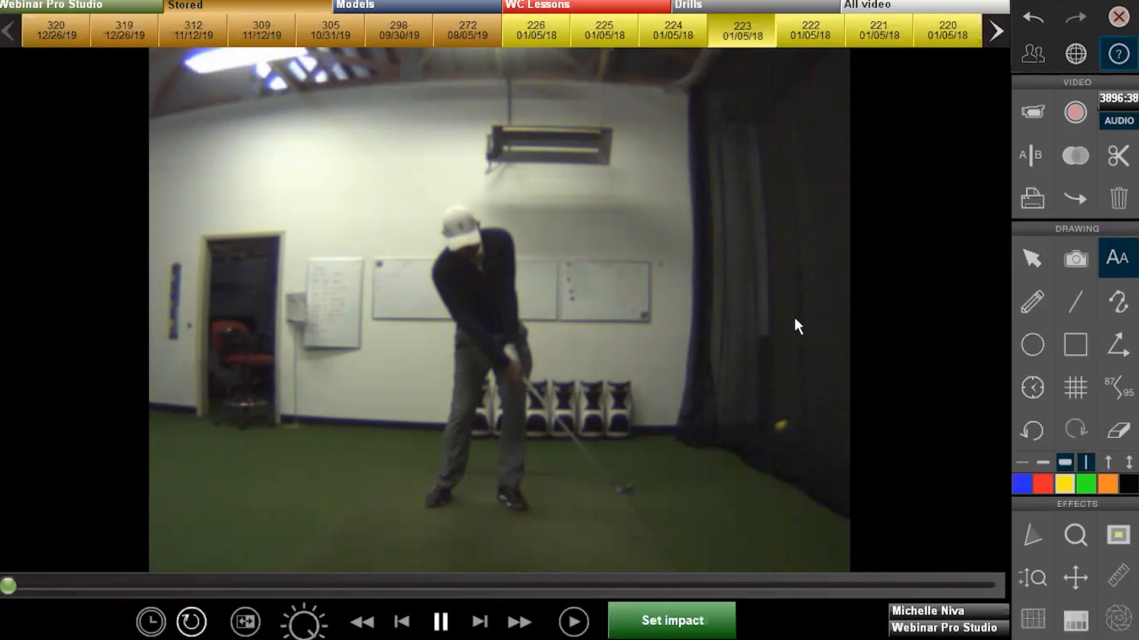
Draw a freehand line from the hands and a straight line down to the golfer's head
key("Escape")
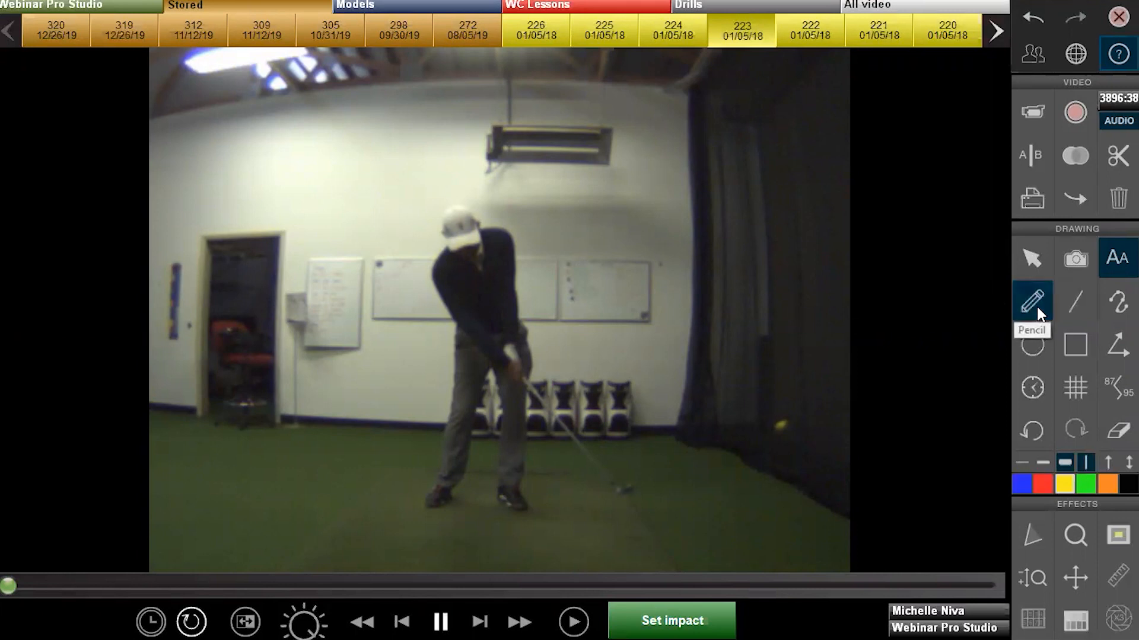
left_click(1036, 313)
left_click_drag(753, 221, 522, 332)
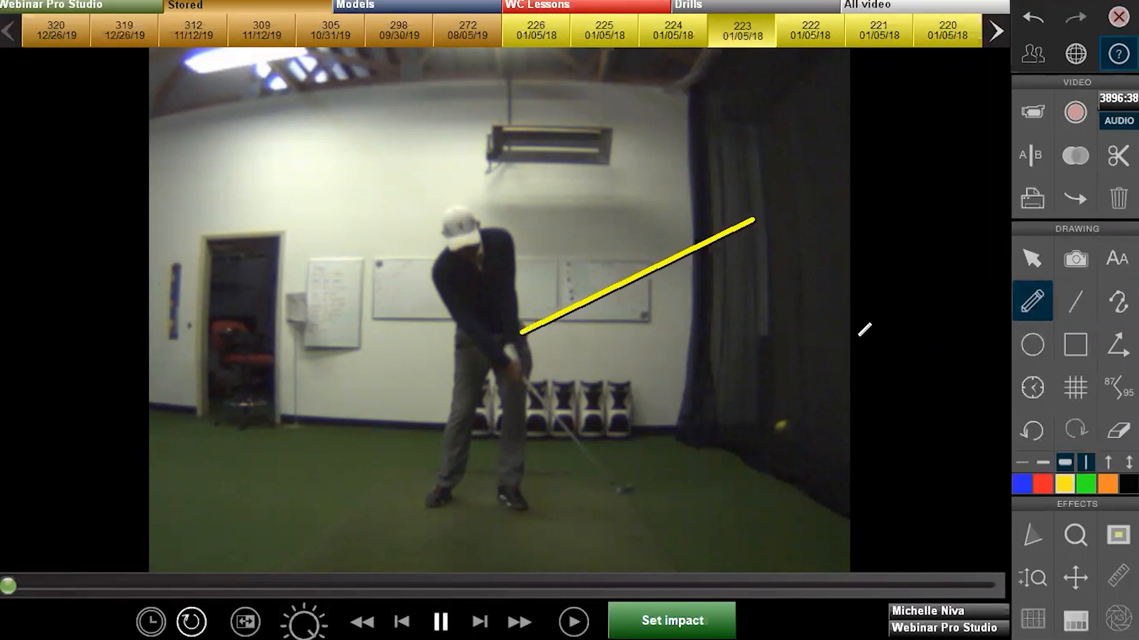
left_click(1073, 303)
left_click_drag(609, 178, 556, 352)
Draw a looping curve around the golfer, then clear all drawings
left_click(1118, 301)
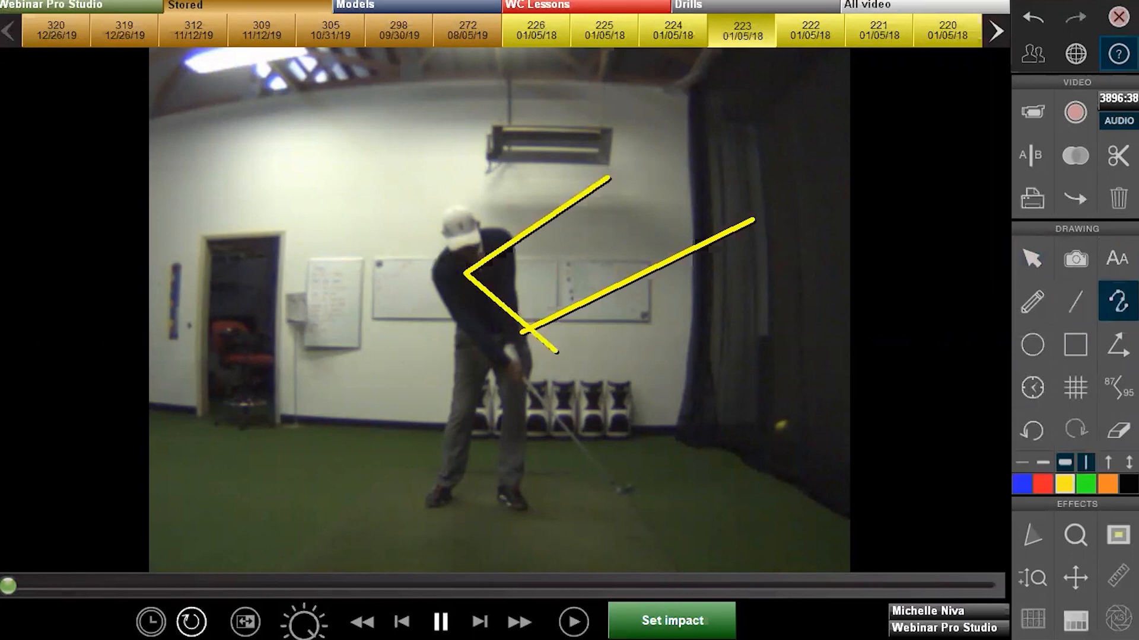
left_click(767, 308)
left_click(778, 250)
left_click(686, 180)
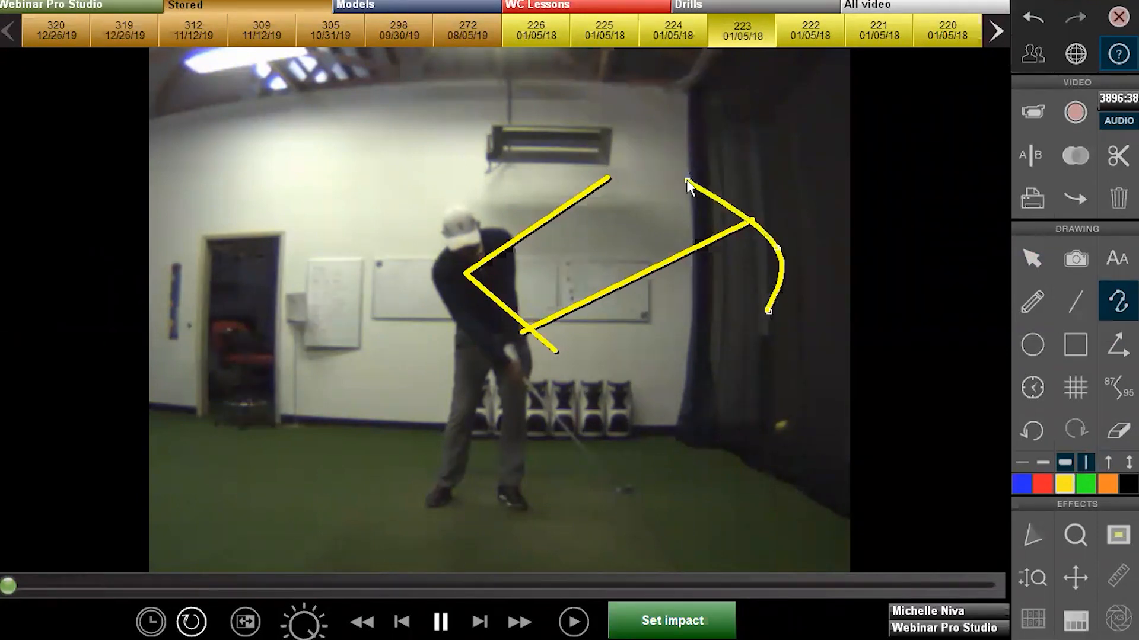
left_click(427, 190)
left_click(455, 356)
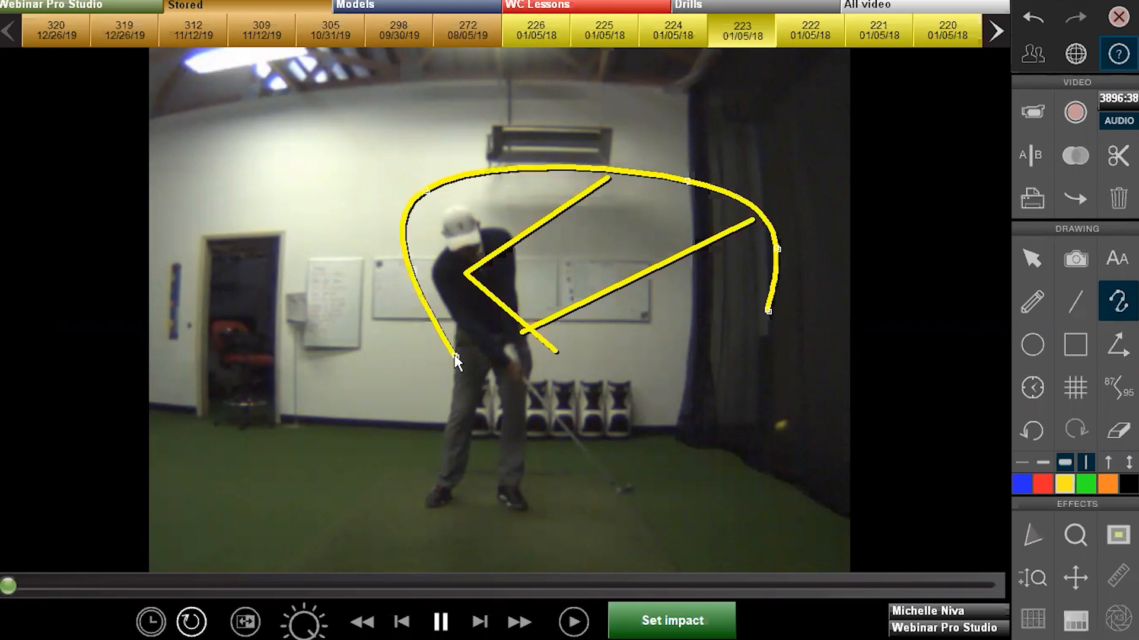
left_click(689, 412)
left_click(802, 358)
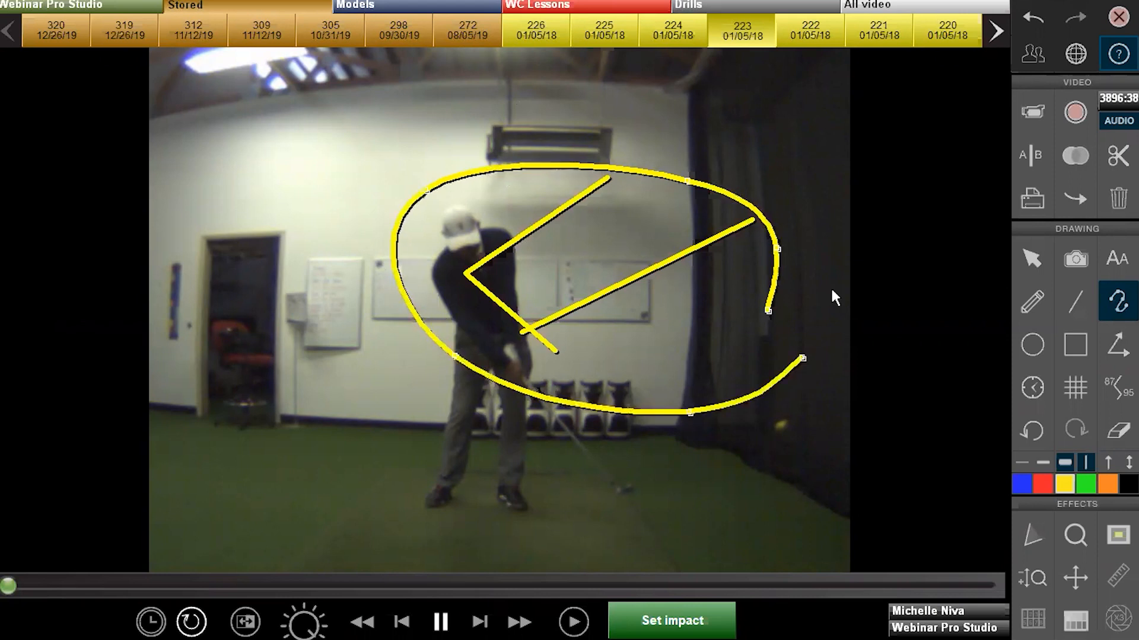
left_click(849, 218)
left_click(740, 174)
left_click(618, 275)
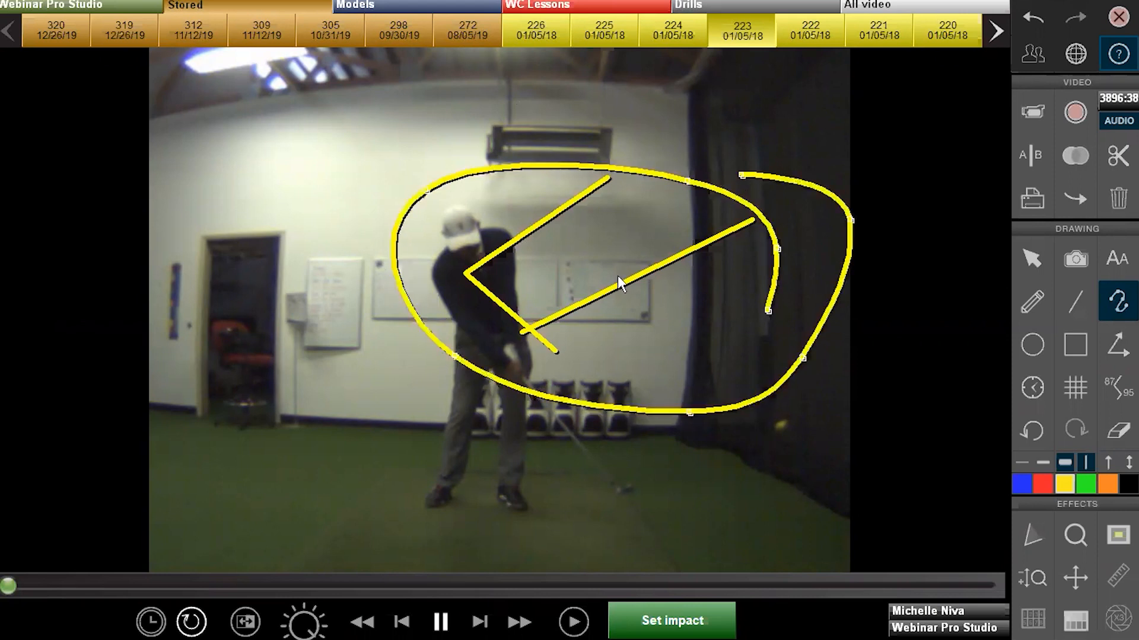
left_click(1105, 427)
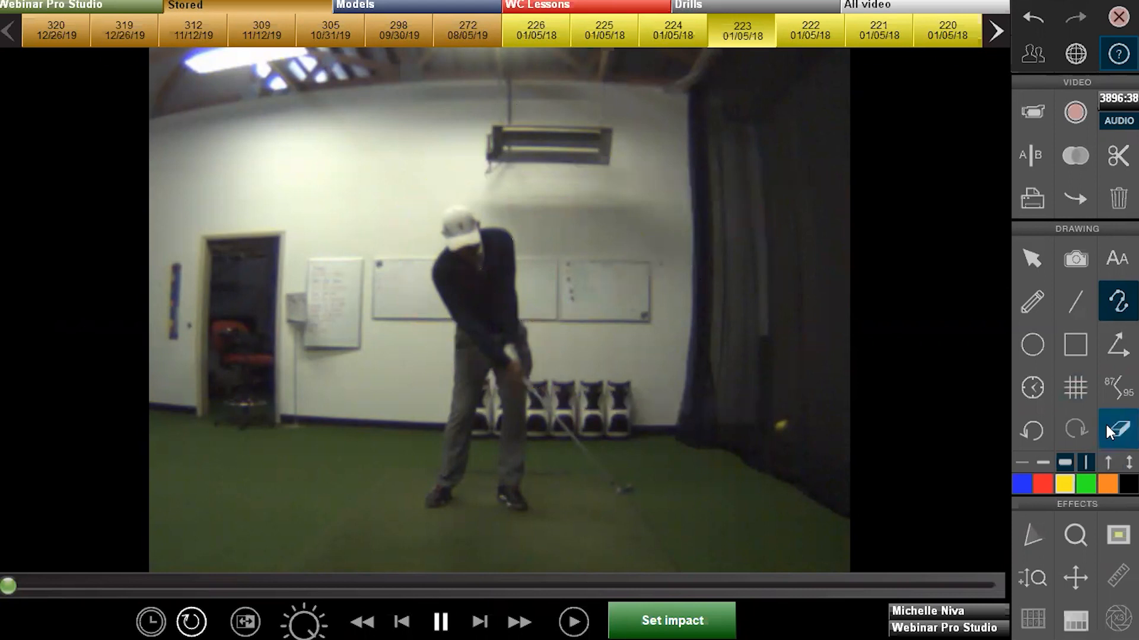
Draw an oval around the upper body and a box at the feet, clear them, and scrub forward
left_click(1036, 348)
mouse_move(413, 383)
left_mouse_down()
mouse_move(542, 186)
mouse_move(544, 163)
left_mouse_up()
left_click(1075, 346)
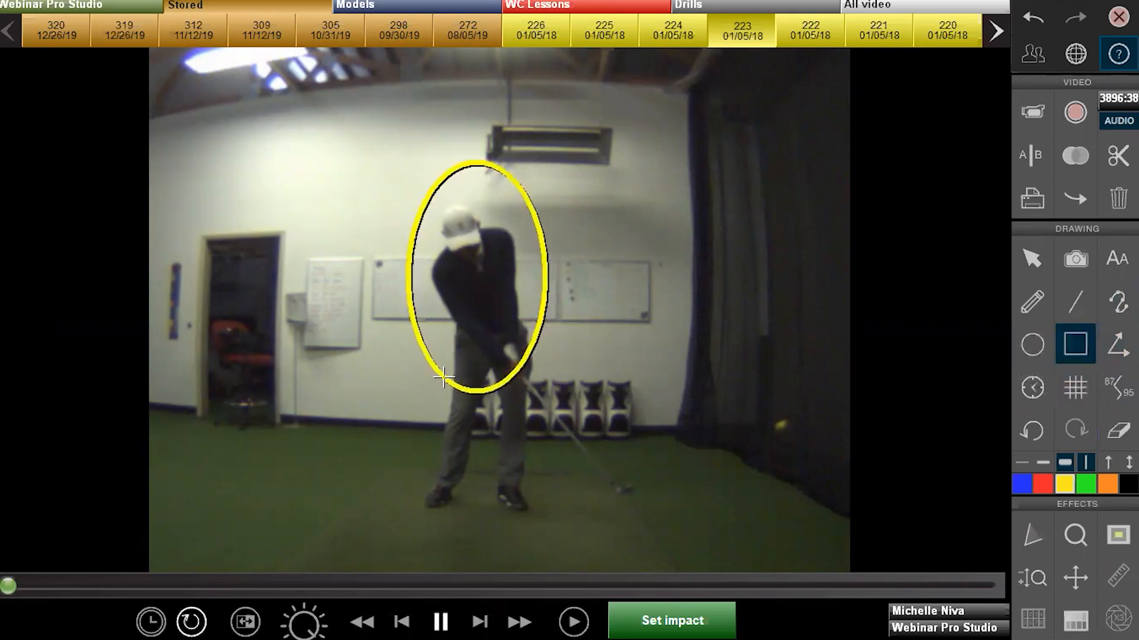
left_click_drag(412, 528, 538, 454)
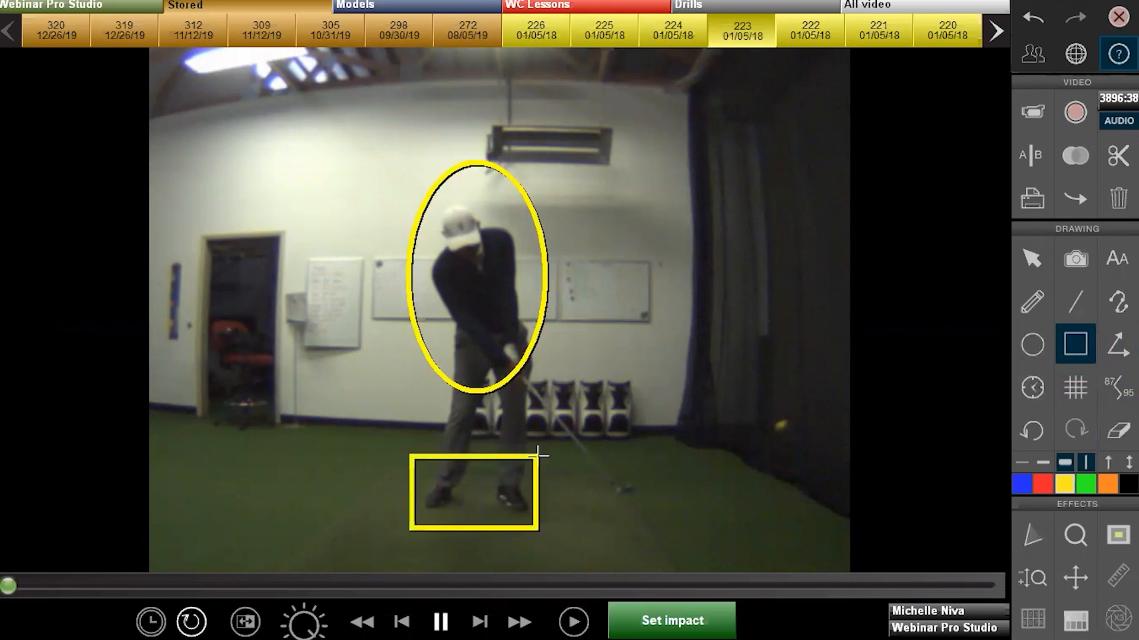
left_click(1118, 430)
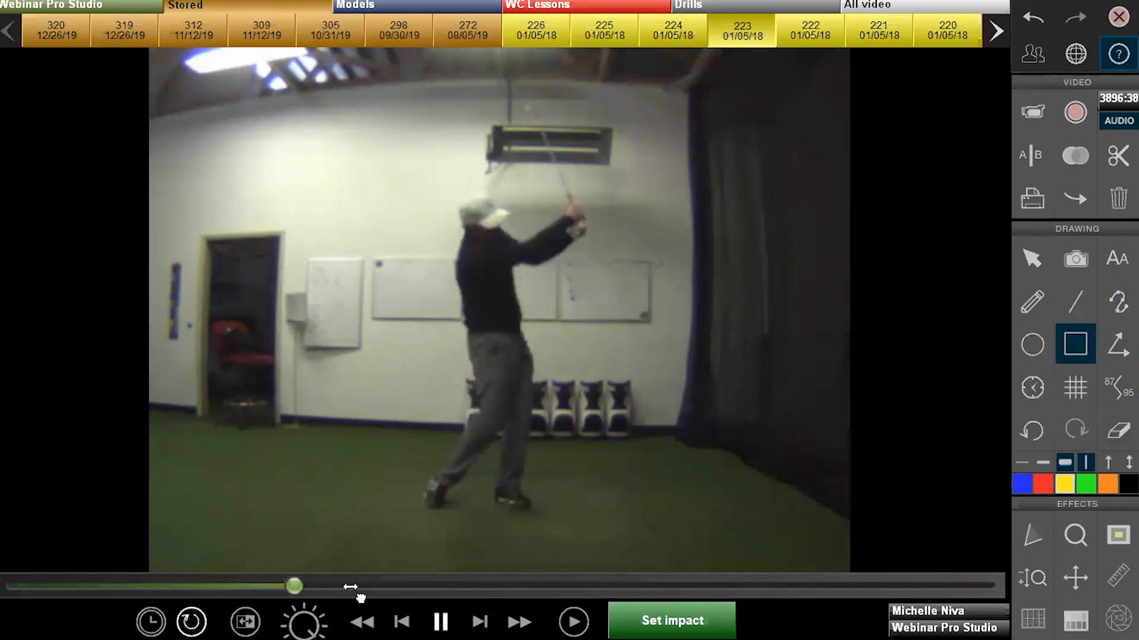
left_click_drag(259, 585, 51, 549)
Load clip 222, draw lines along the shaft, belt and shoulders, then clear them
left_click(829, 24)
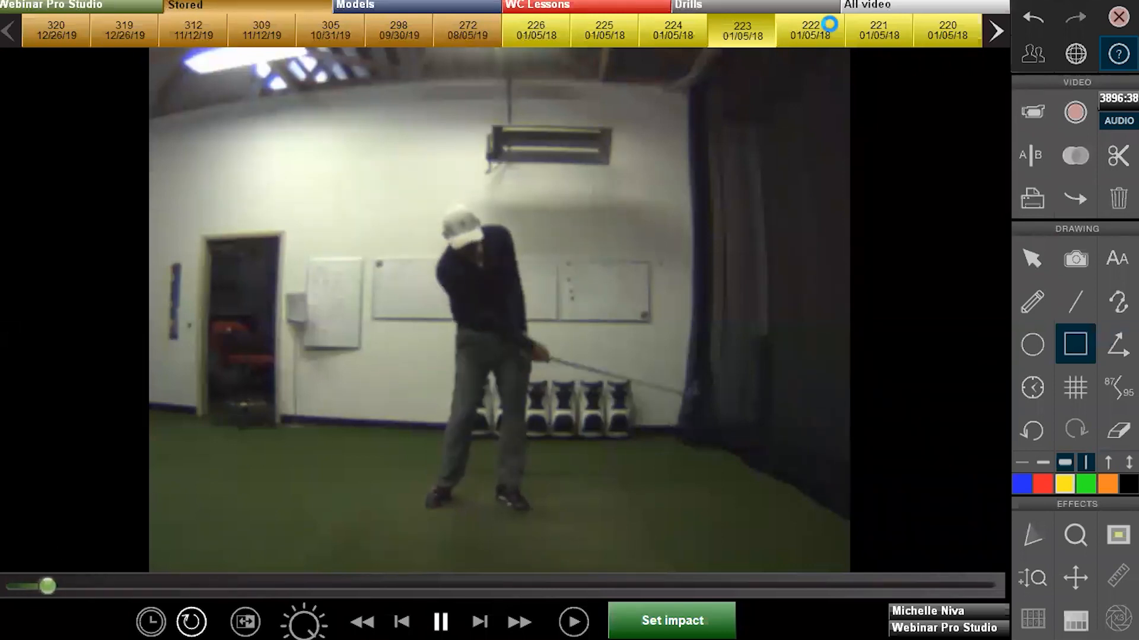
left_click(1080, 304)
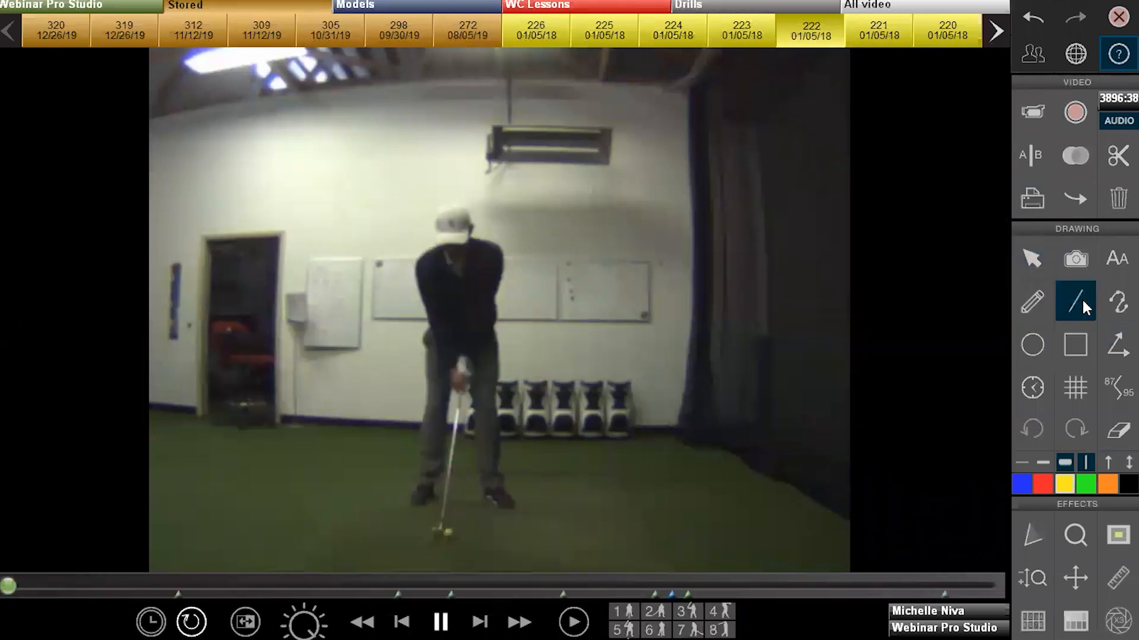
left_click_drag(470, 375, 441, 500)
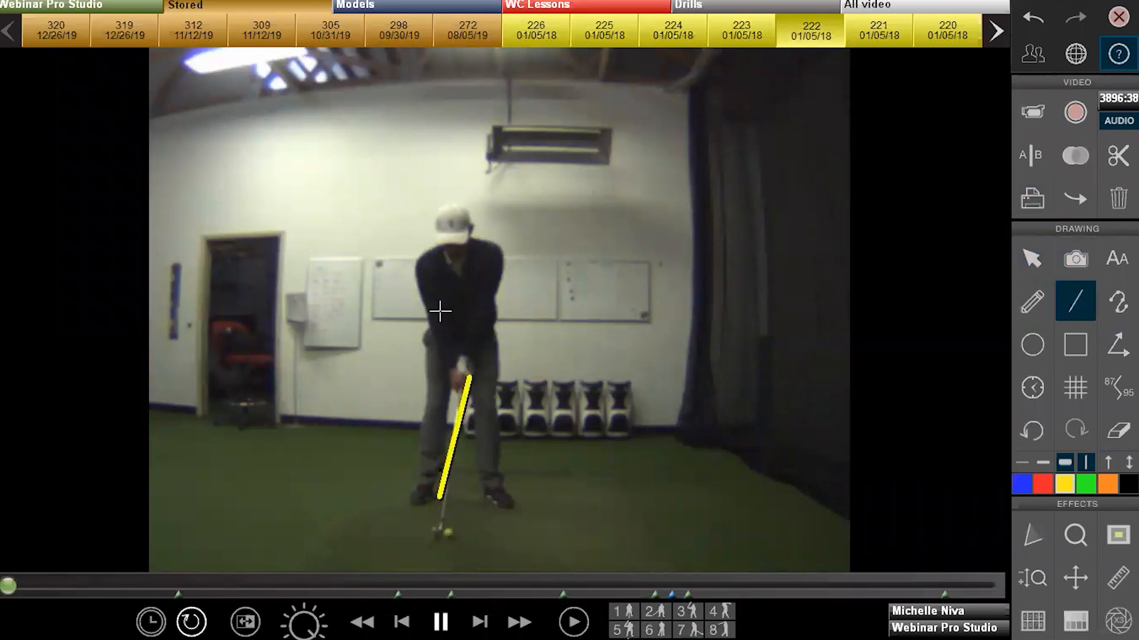
left_click_drag(428, 329, 506, 334)
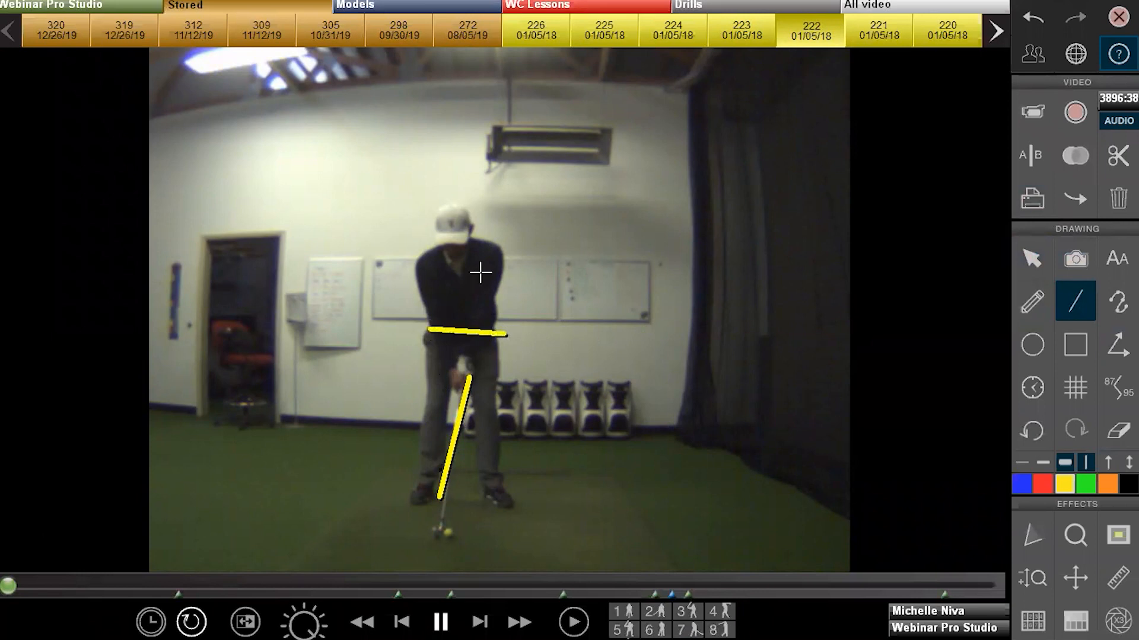
left_click_drag(420, 256, 513, 251)
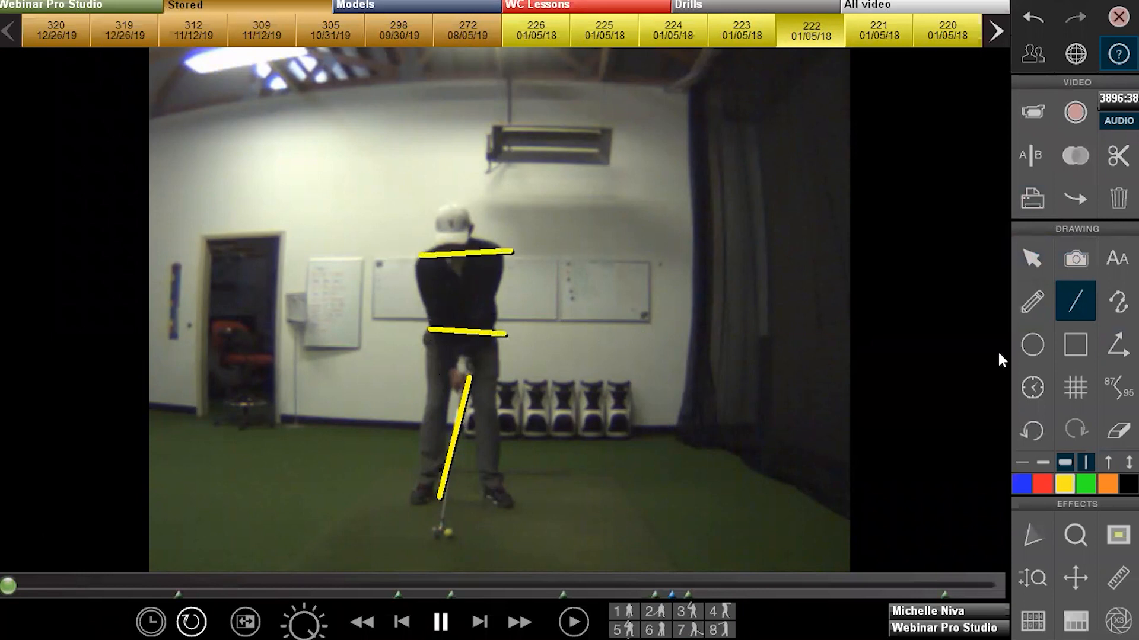
left_click(1118, 430)
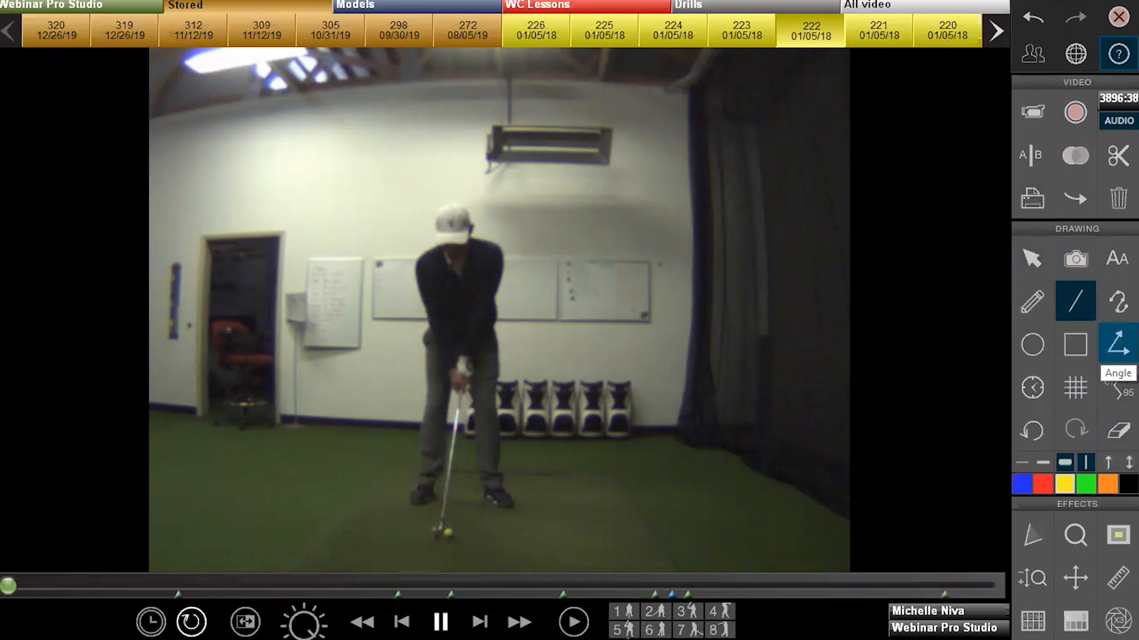
Measure a 79° angle at the golfer's back and torso, then erase it
left_click(1118, 344)
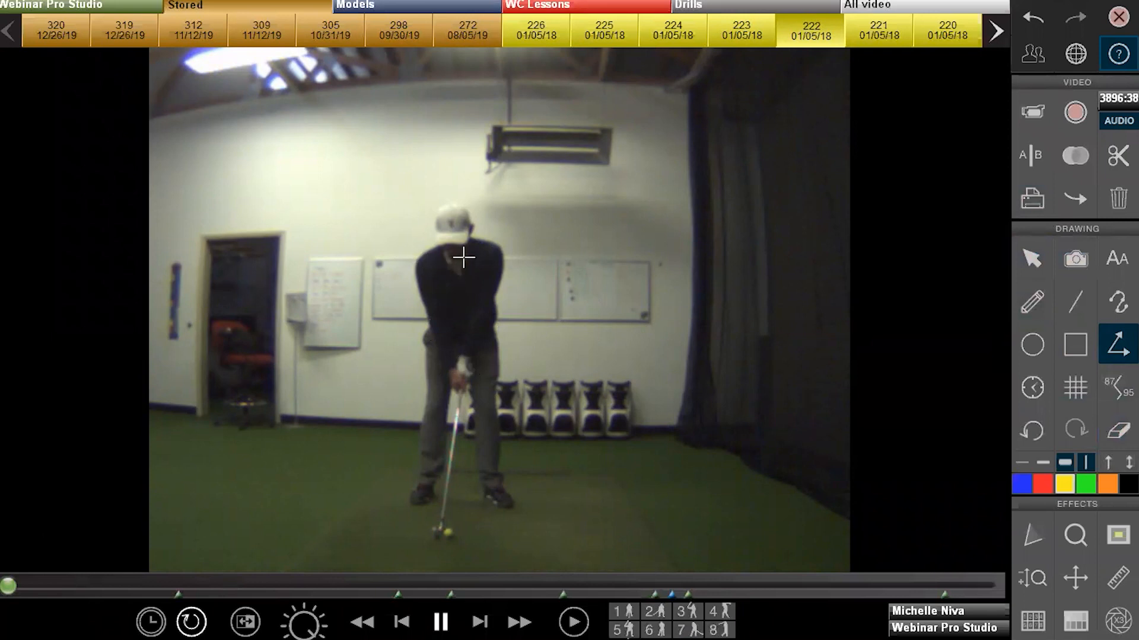
left_click_drag(457, 257, 456, 351)
left_click(543, 339)
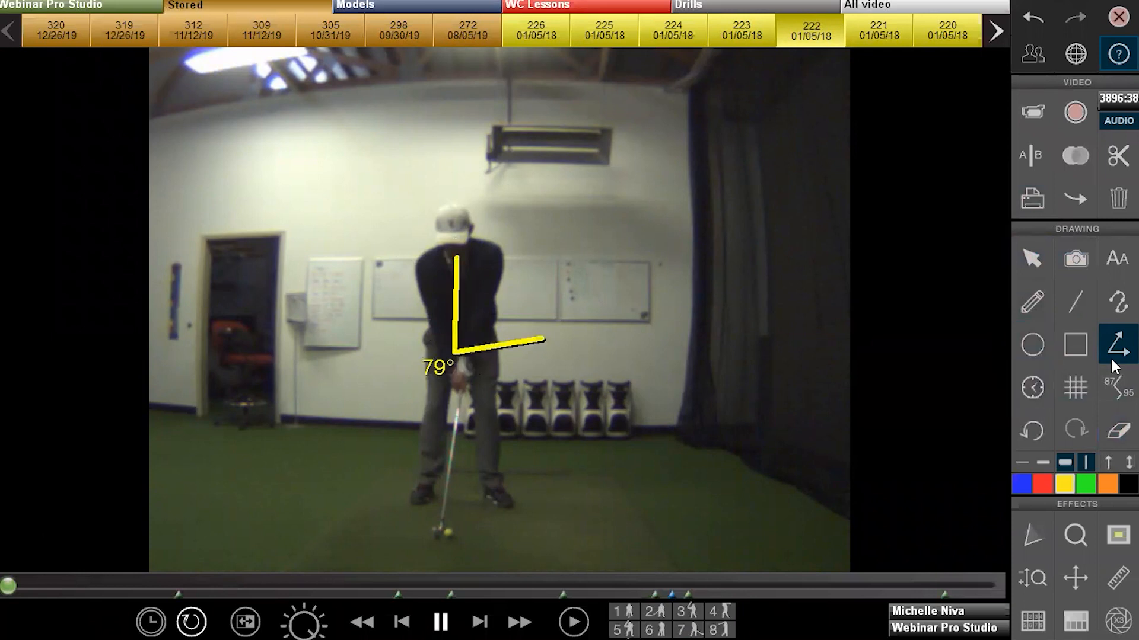
left_click(1118, 430)
left_click(1033, 391)
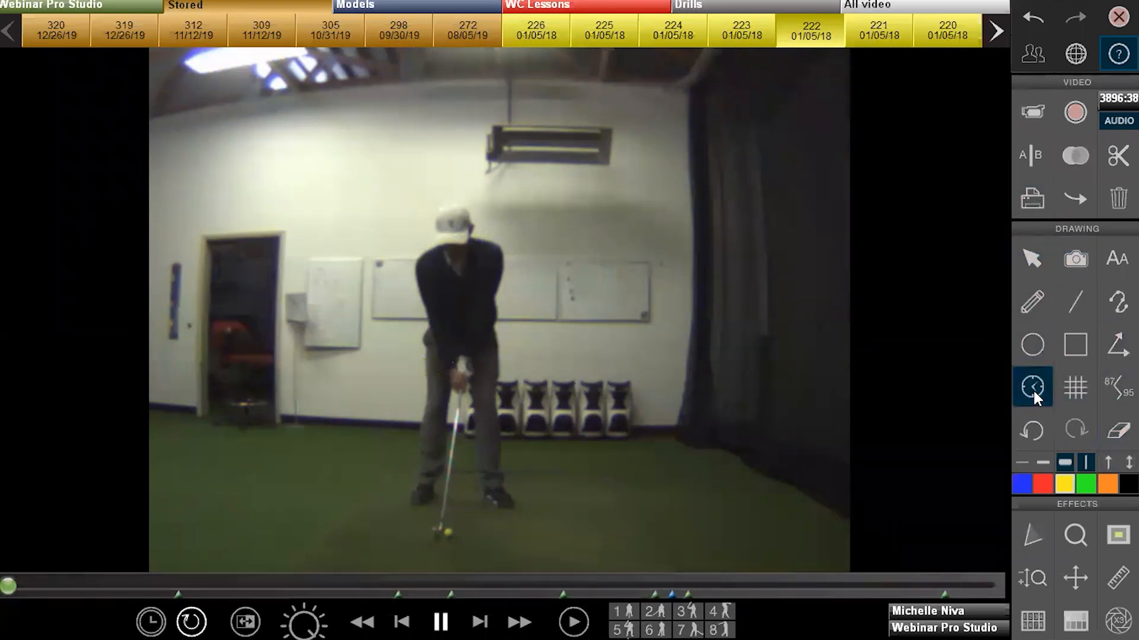
left_click_drag(407, 437, 497, 301)
left_click(1034, 261)
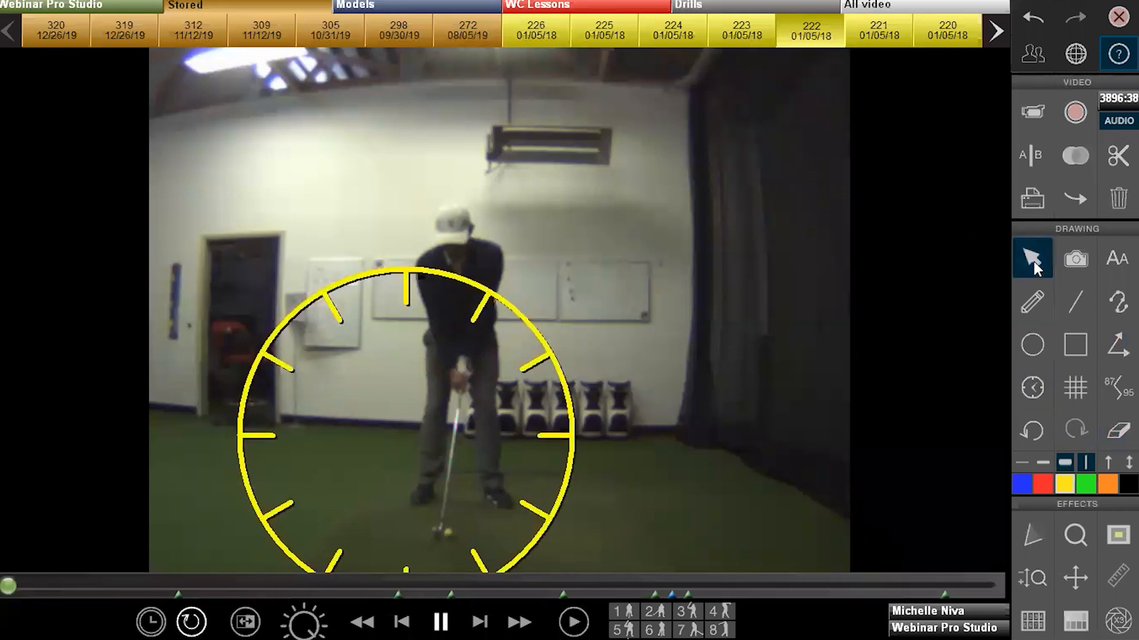
mouse_move(547, 350)
left_mouse_down()
mouse_move(577, 272)
mouse_move(609, 271)
left_mouse_up()
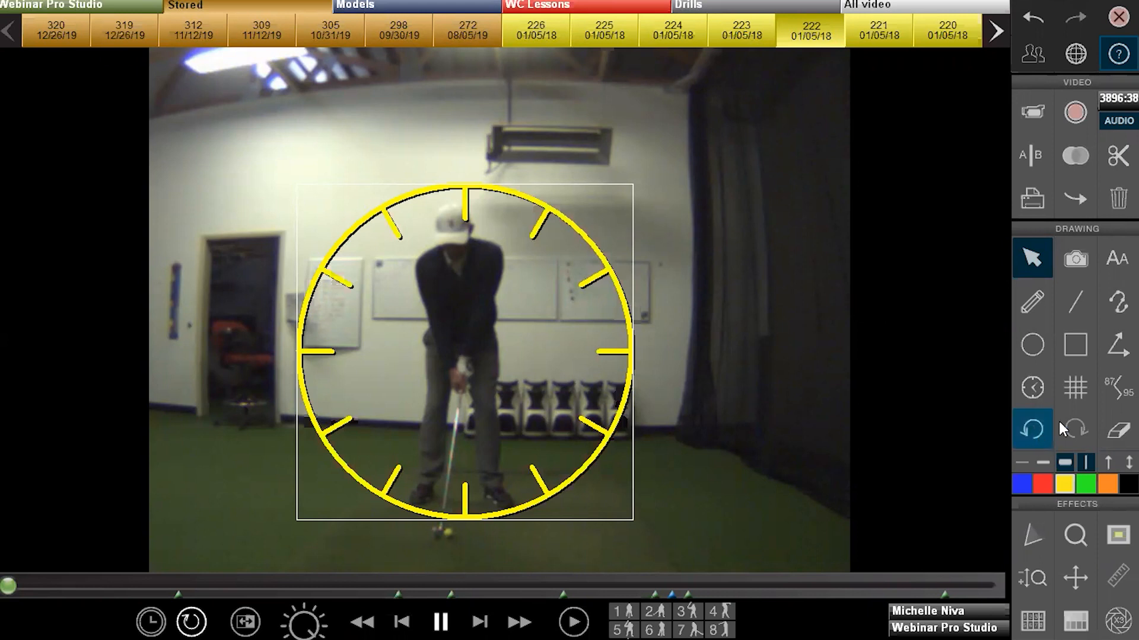
left_click(1118, 430)
left_click(1076, 394)
mouse_move(371, 438)
left_mouse_down()
mouse_move(571, 324)
mouse_move(580, 192)
left_mouse_up()
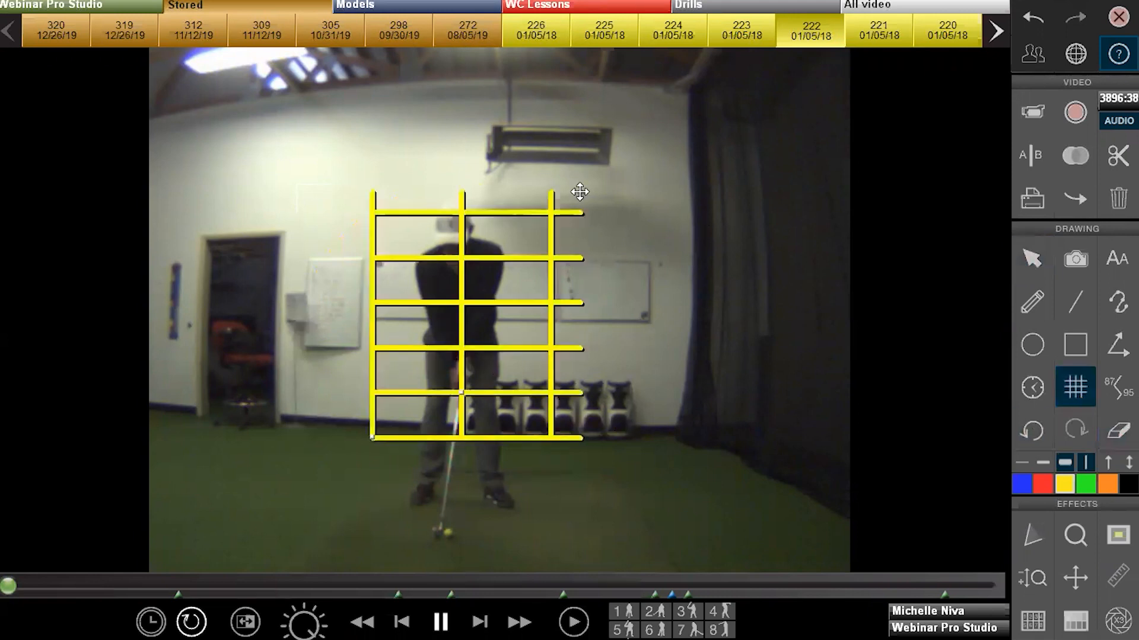
left_click(1118, 430)
left_click(1118, 387)
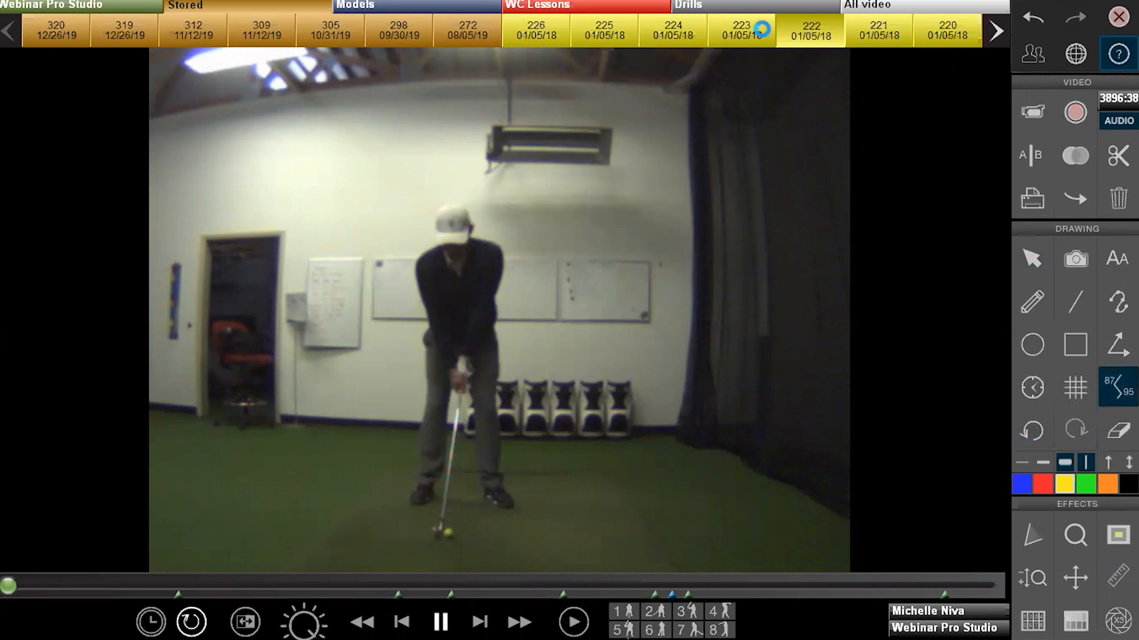
Load clip 225 and measure shoulder-hip-knee-ankle angles of 129° and 149°
mouse_move(701, 20)
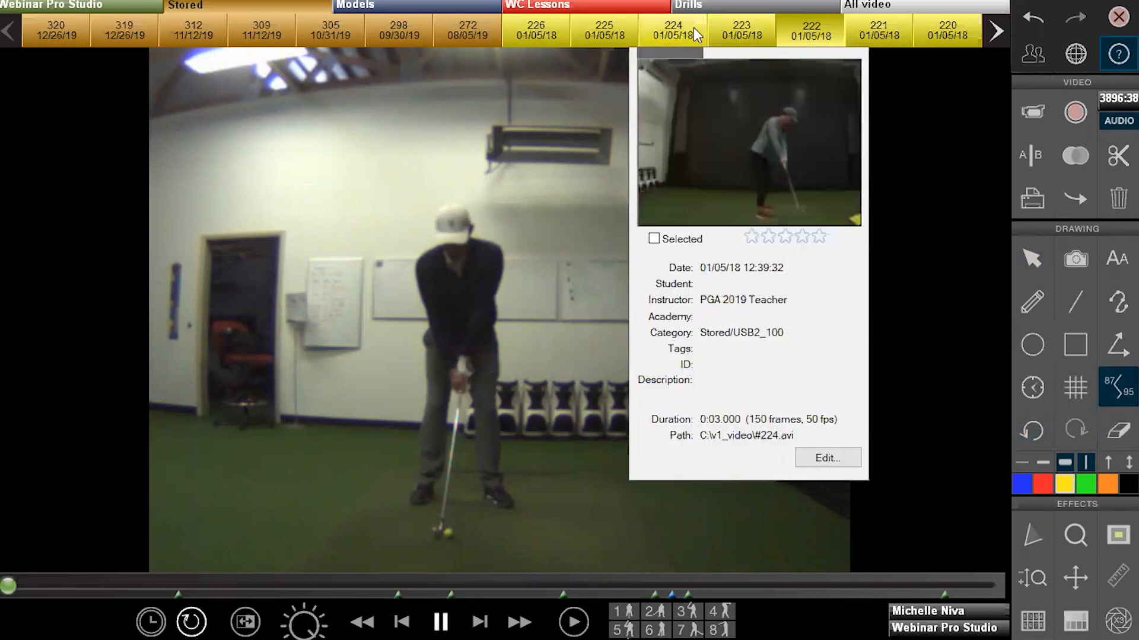
left_click(618, 45)
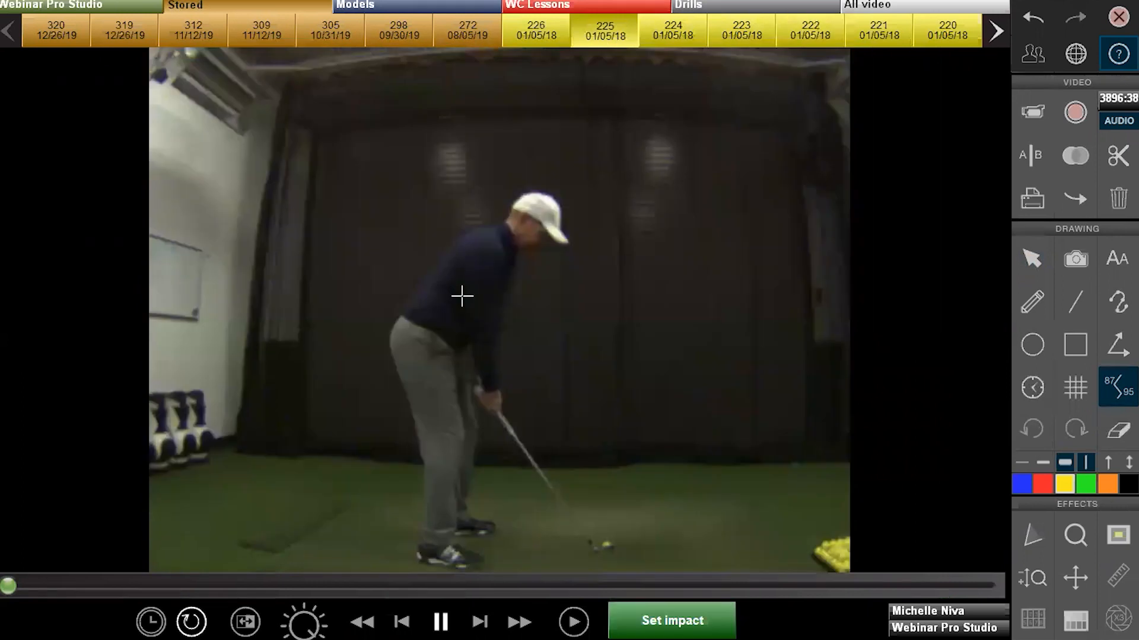
left_click_drag(504, 229, 427, 341)
left_click(453, 429)
left_click(425, 542)
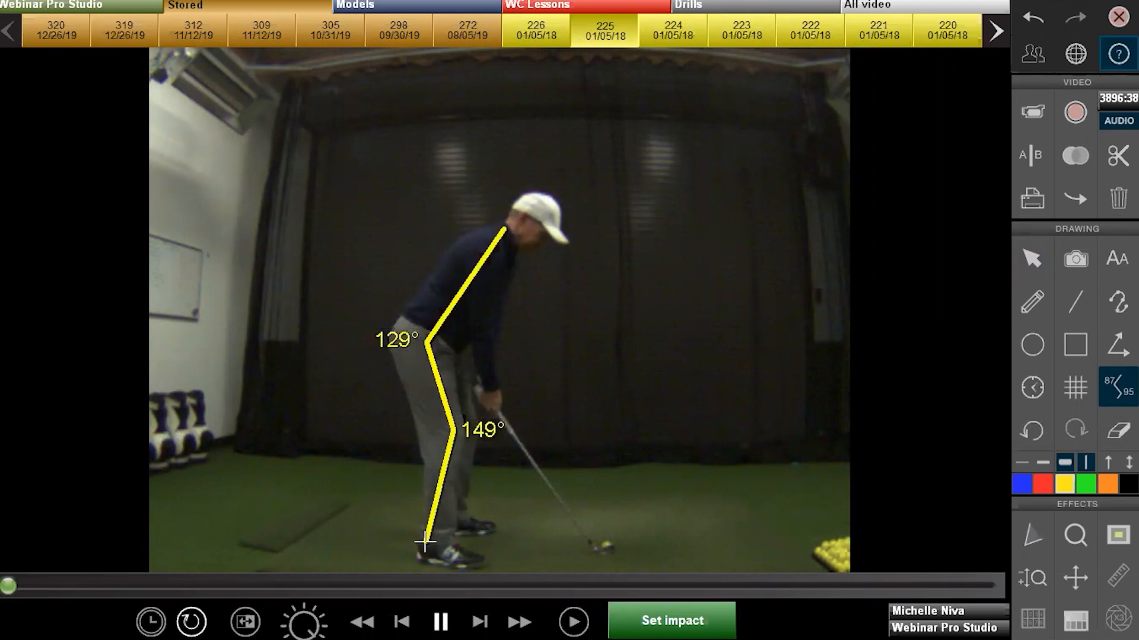
Undo and redo the angle drawing twice, then clear it
left_click(1037, 438)
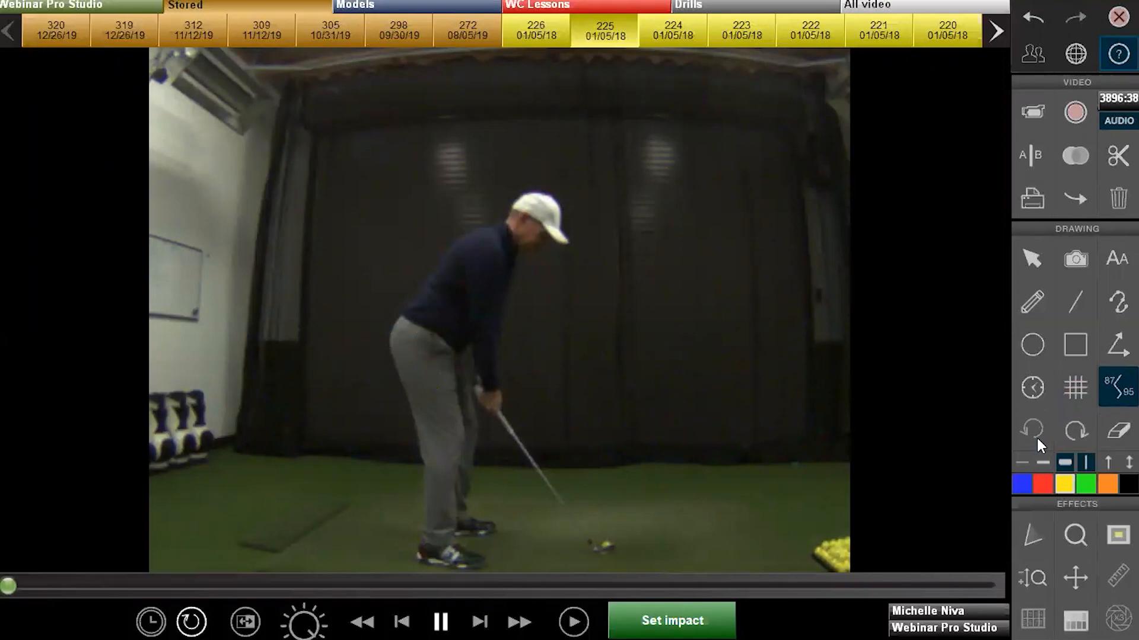
left_click(1063, 432)
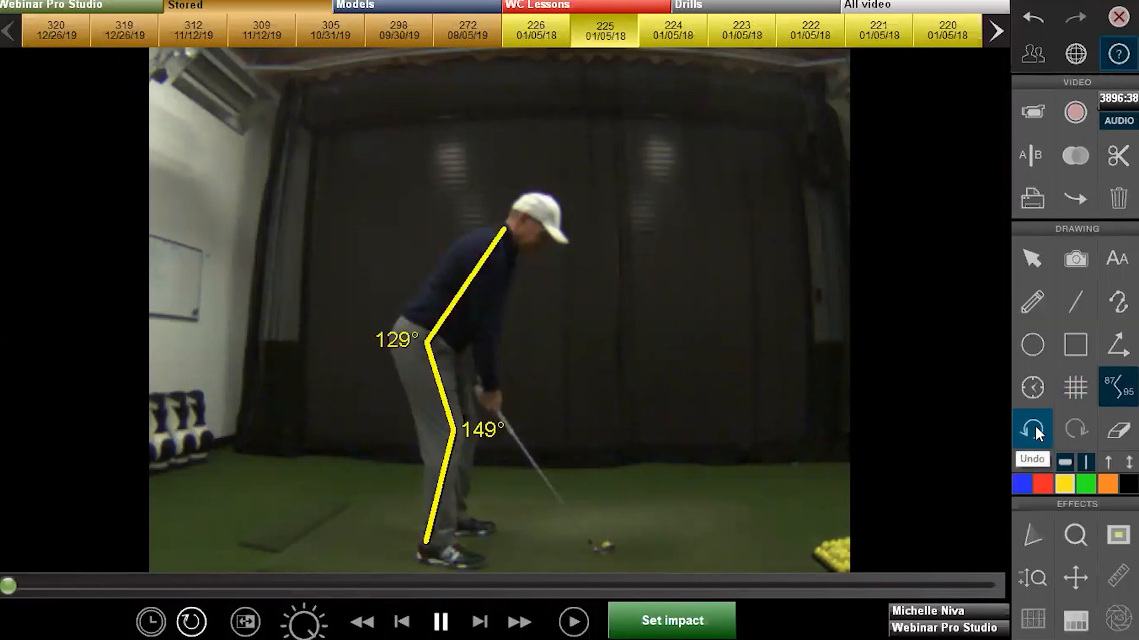
left_click(1034, 425)
left_click(1076, 426)
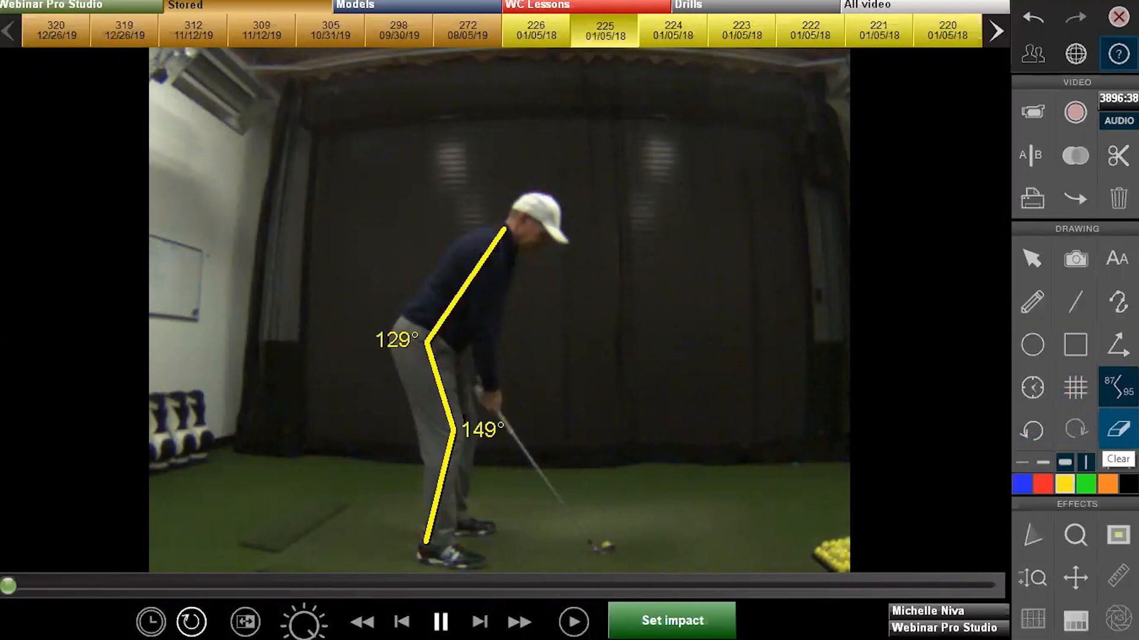
left_click(1118, 428)
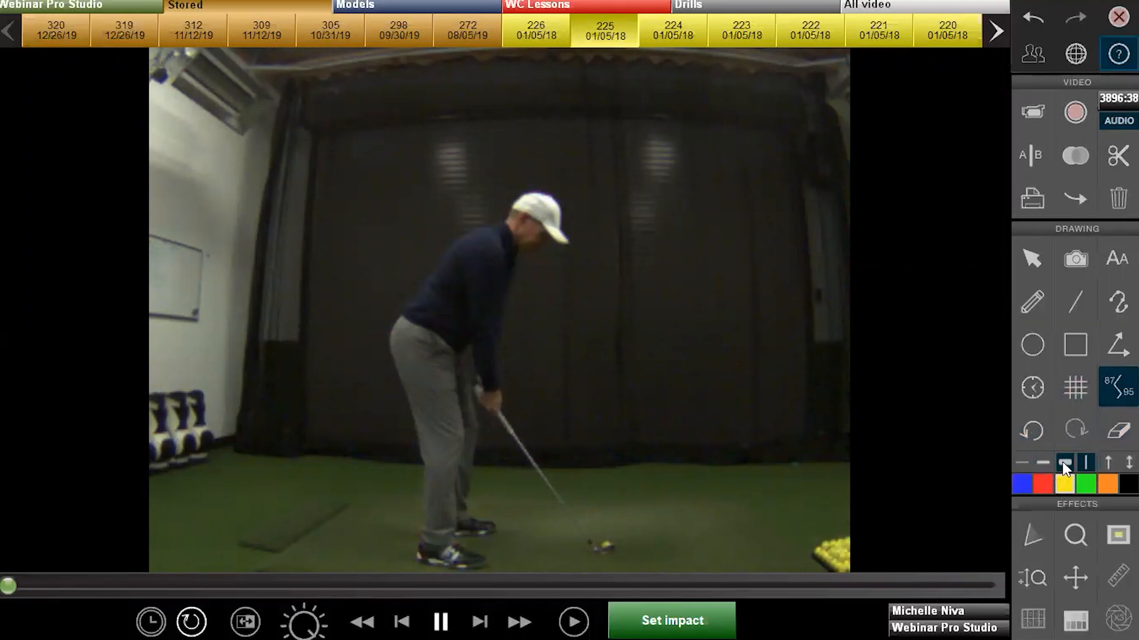
Draw a thin and a thick yellow line along the club shaft plane
left_click(1020, 459)
left_click(1074, 303)
left_click_drag(669, 227, 510, 426)
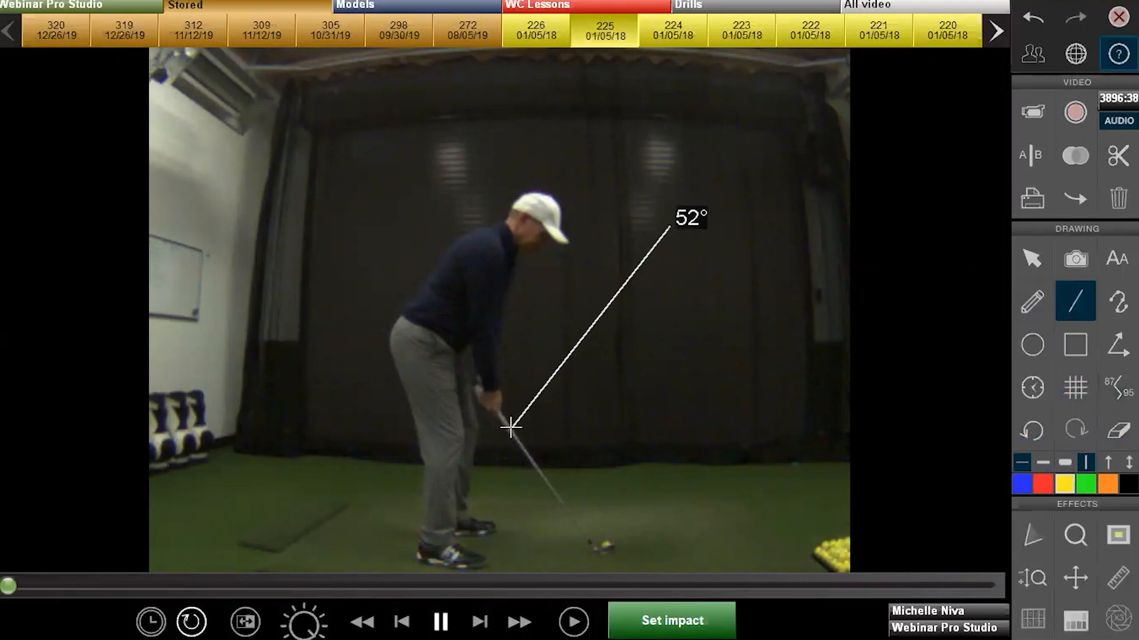
left_click(1065, 462)
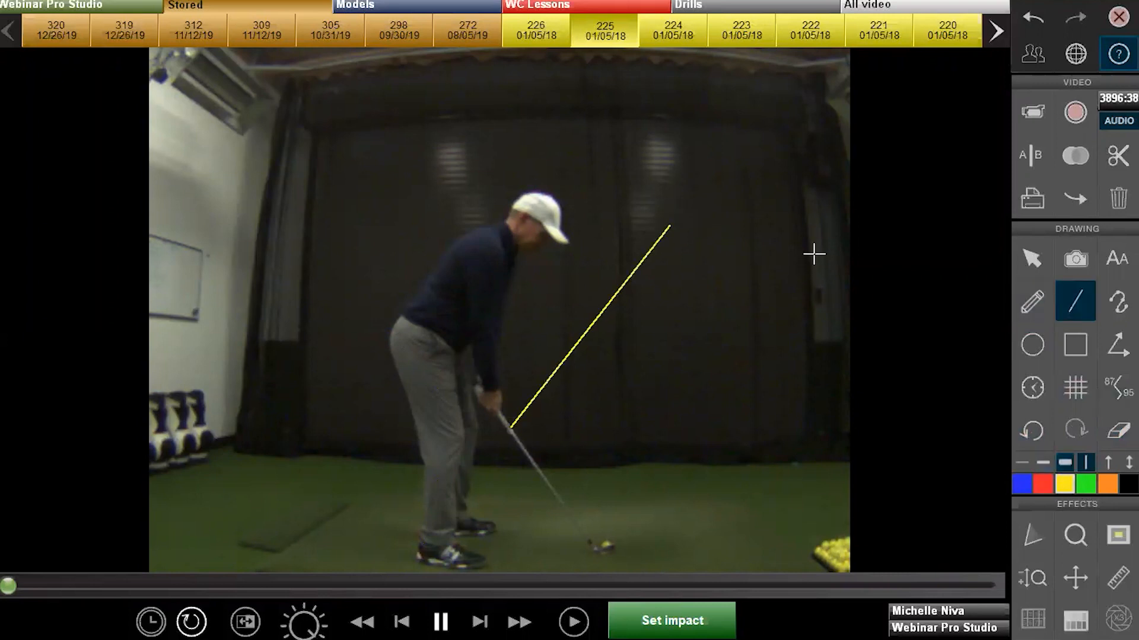
left_click_drag(813, 253, 581, 466)
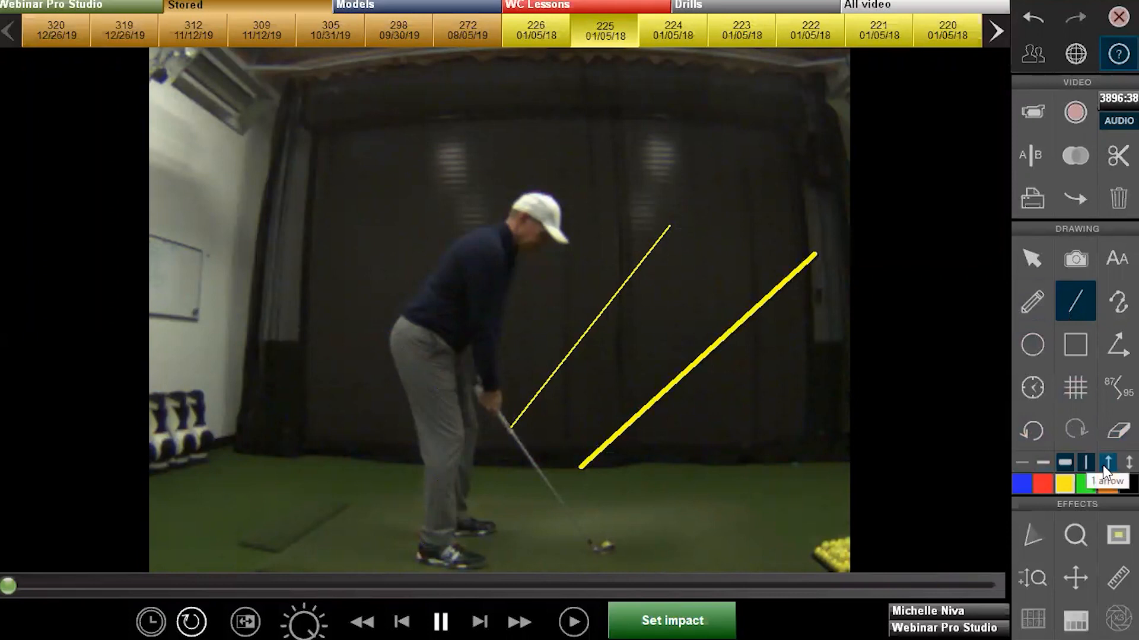
Add yellow single- and double-headed arrows toward the ball and the golfer's hands
left_click(1105, 462)
left_click_drag(826, 317, 600, 480)
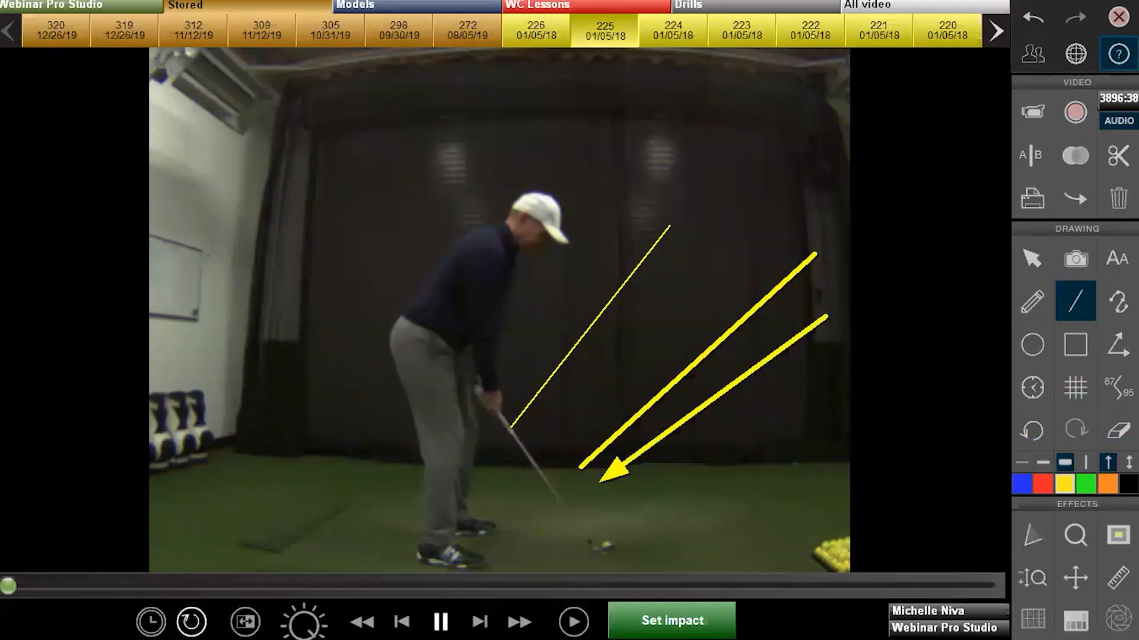
left_click(1128, 462)
left_click_drag(751, 248, 601, 396)
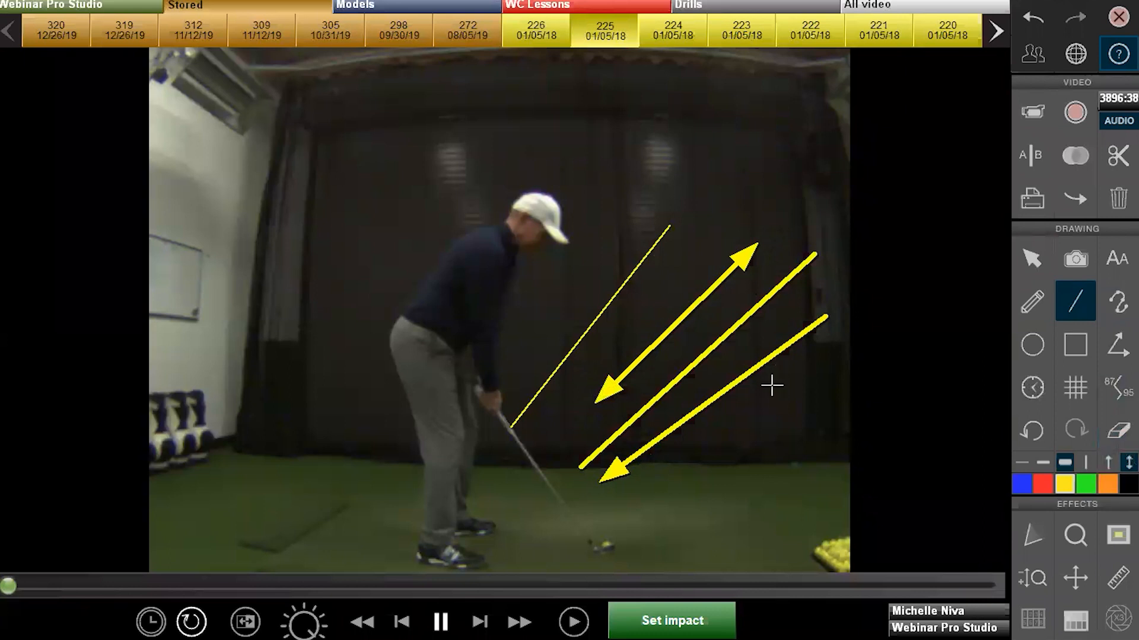
left_click(1107, 462)
left_click_drag(647, 208, 503, 375)
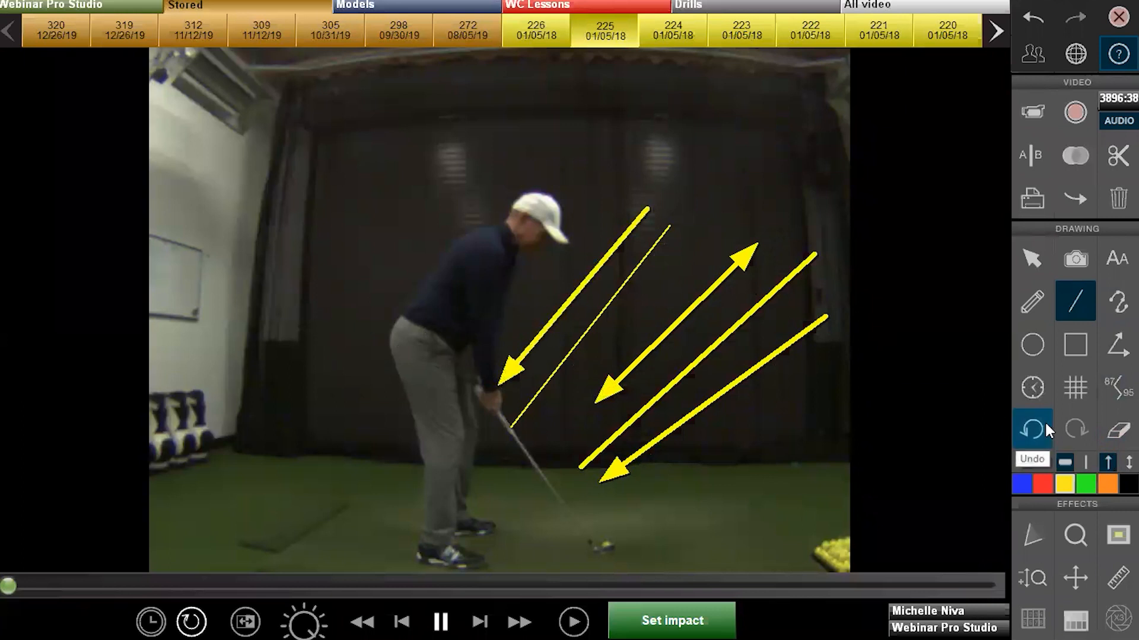
Add a short red arrow and a black line from the upper back, then erase everything
left_click(1044, 485)
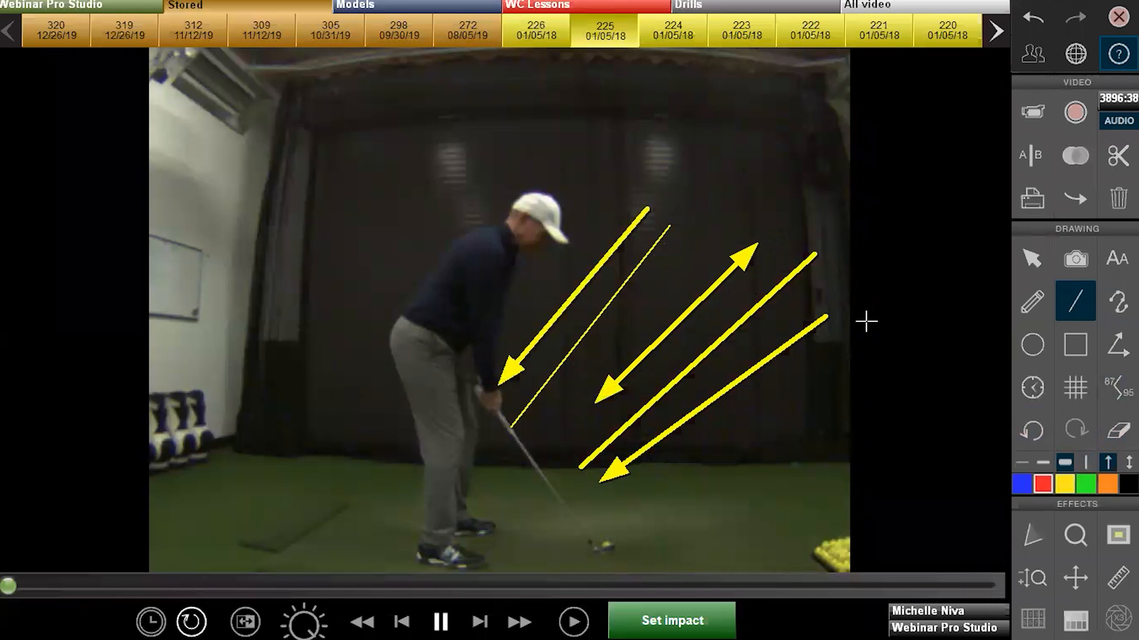
left_click_drag(722, 312, 623, 364)
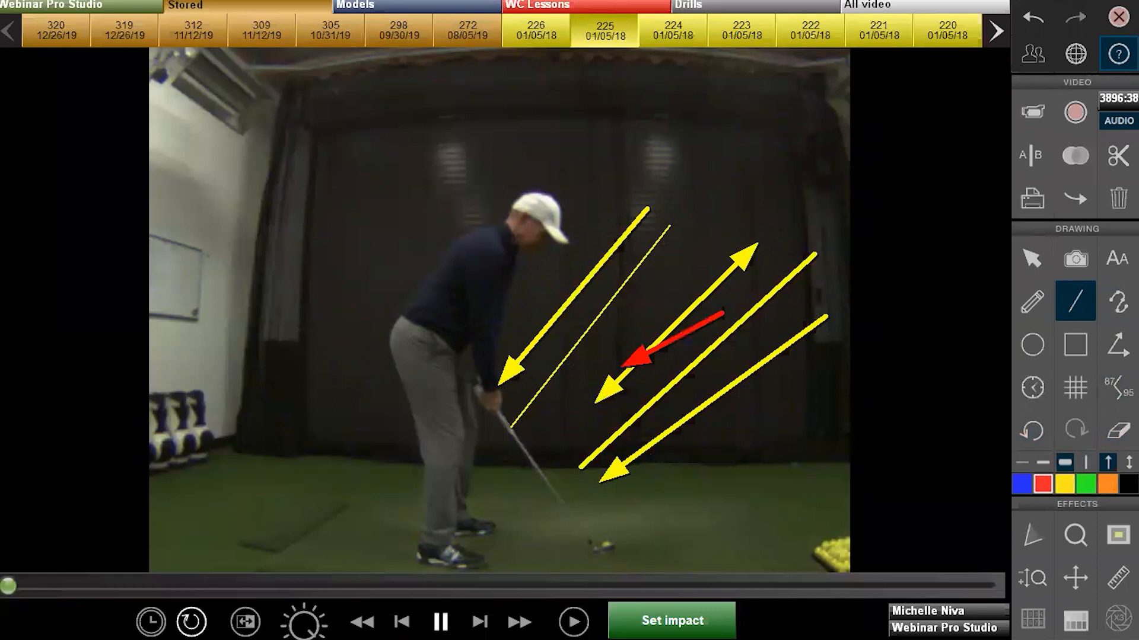
left_click(1091, 485)
left_click(1128, 486)
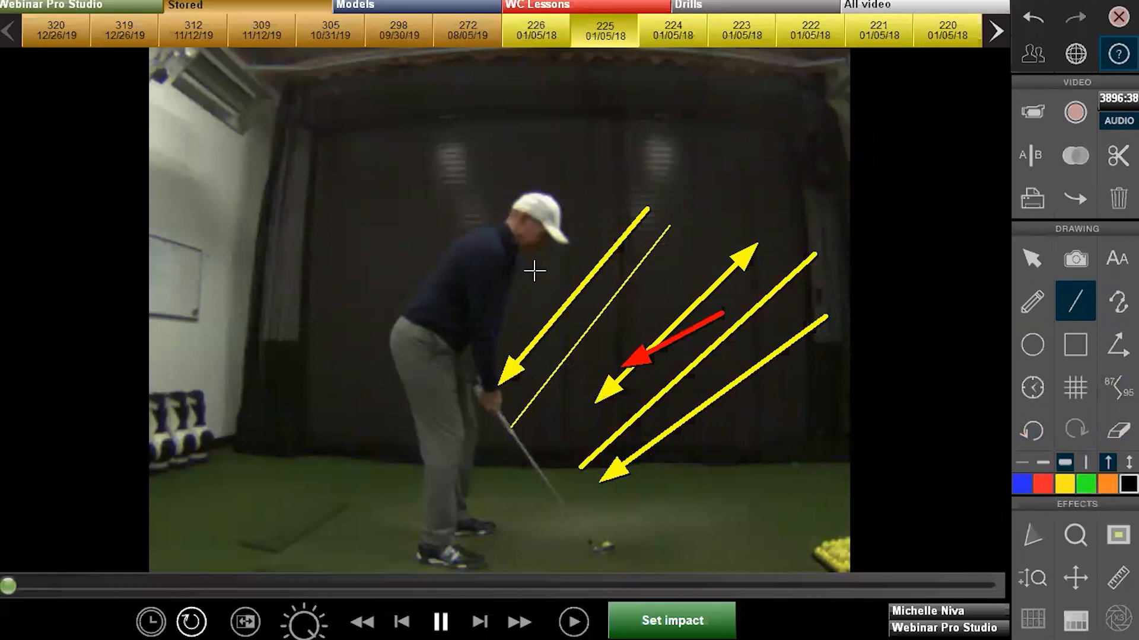
left_click_drag(475, 259, 422, 309)
left_click(1118, 430)
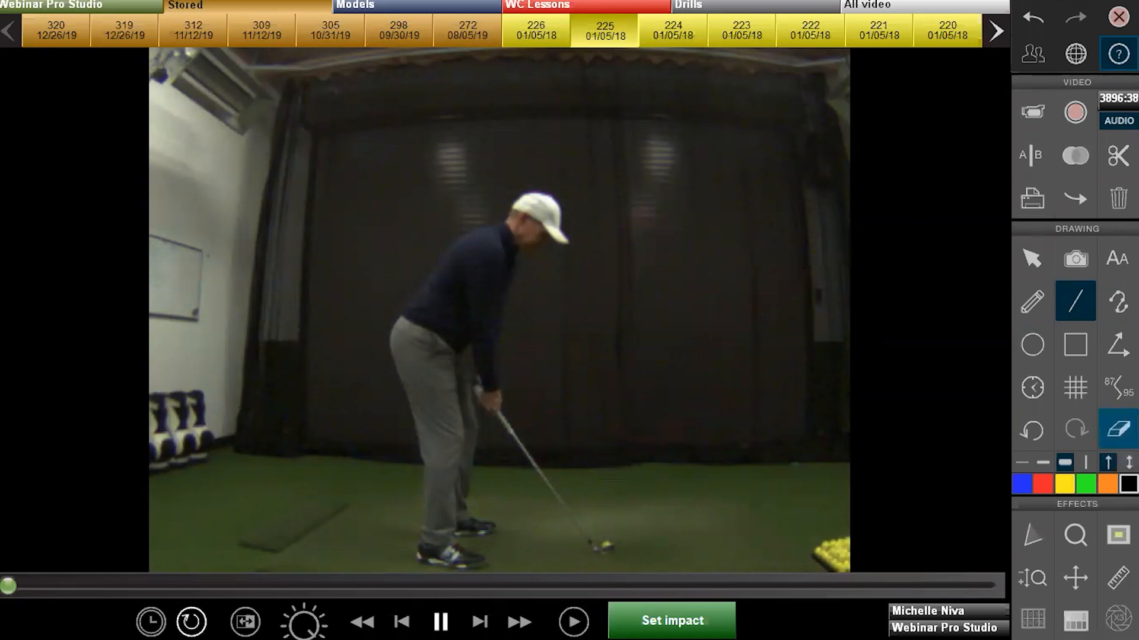
left_click(1022, 485)
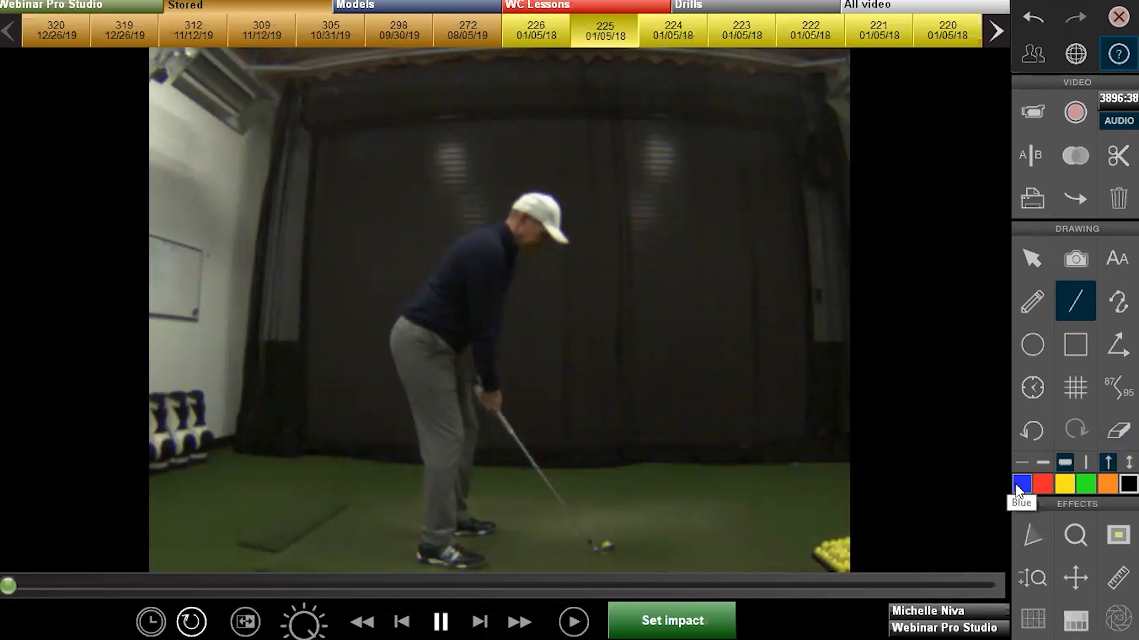
left_click(1023, 542)
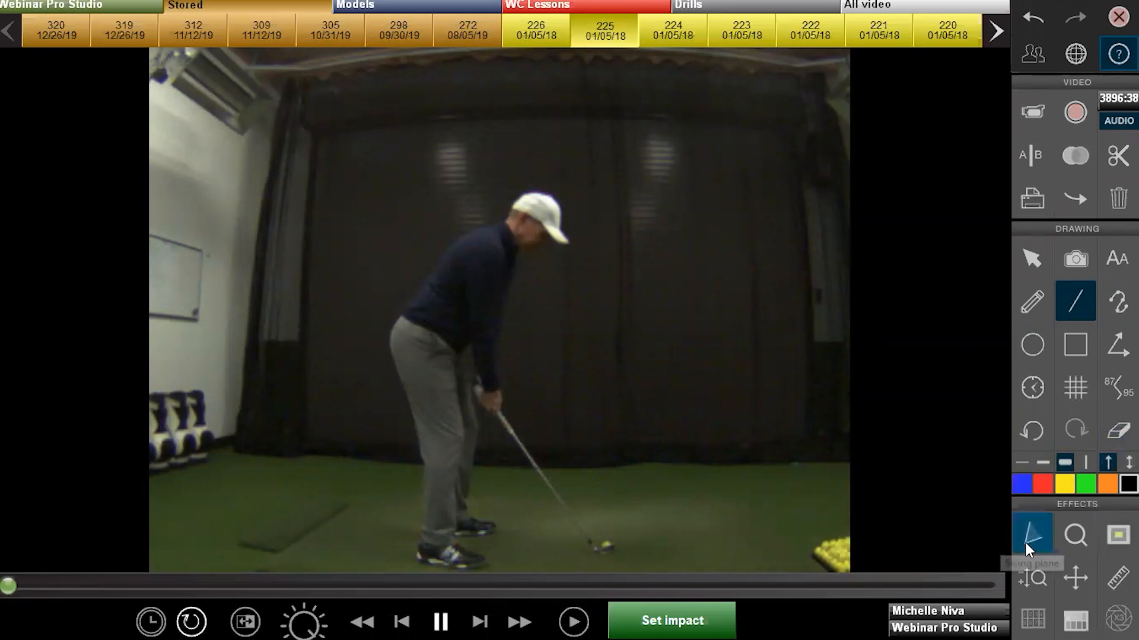
left_click(1026, 545)
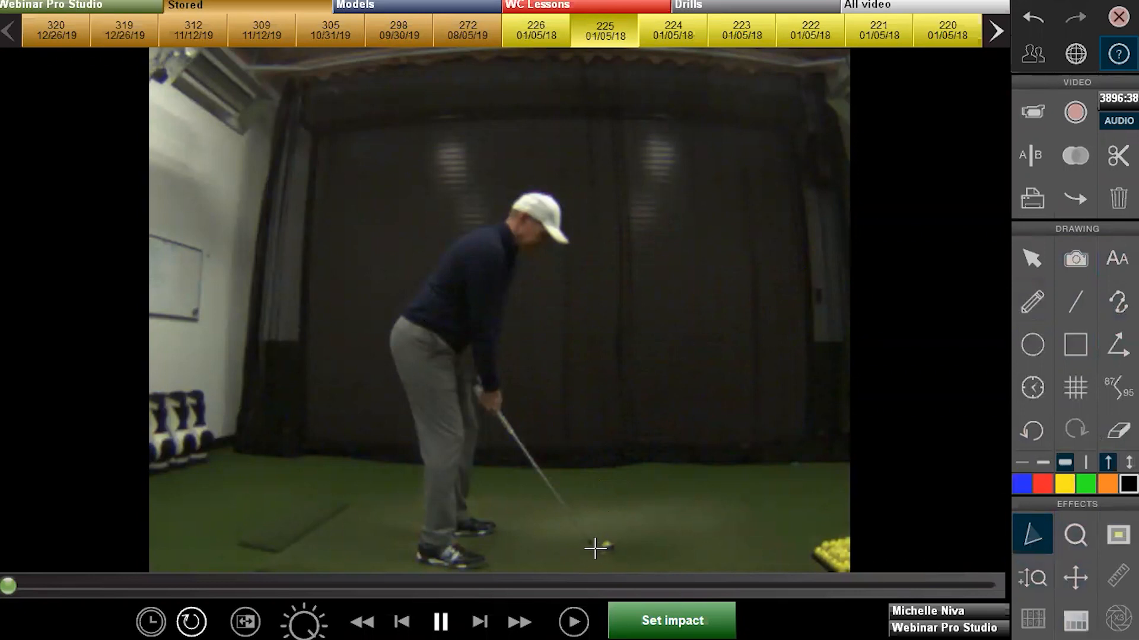
mouse_move(595, 549)
left_mouse_down()
mouse_move(510, 461)
mouse_move(386, 269)
mouse_move(358, 249)
left_mouse_up()
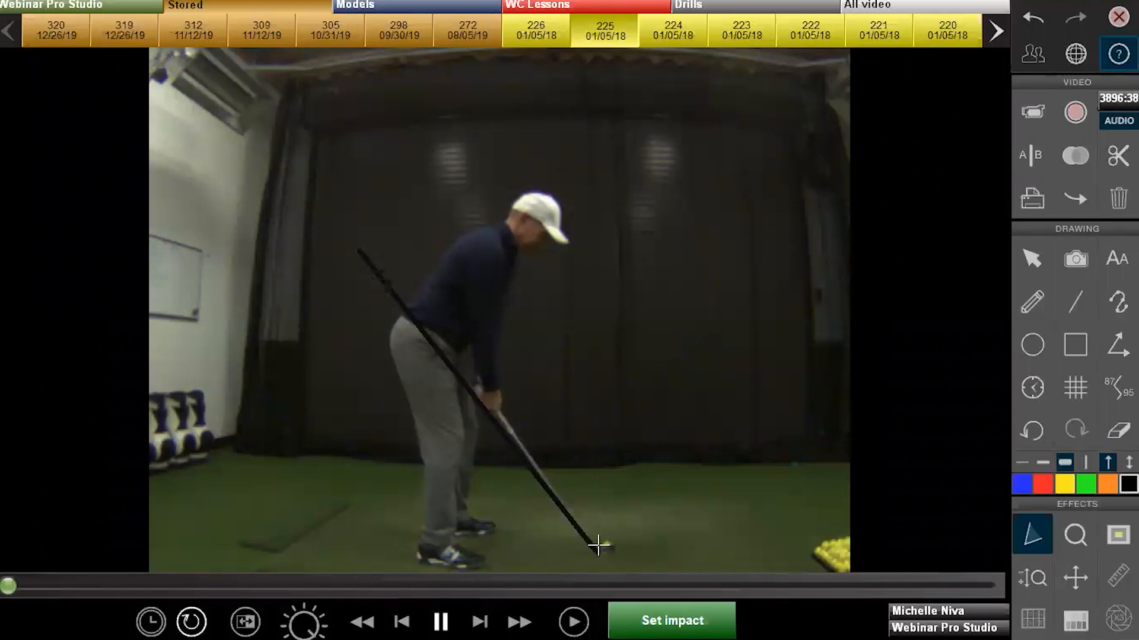
left_click_drag(598, 546, 453, 141)
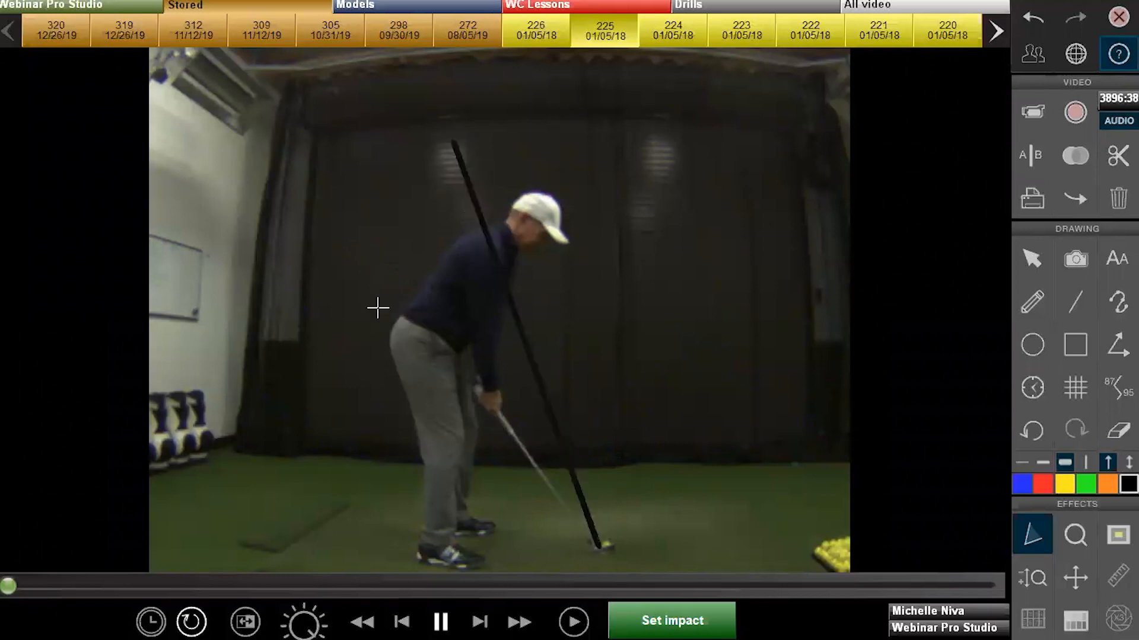
Clear old lines and draw a red swing-plane wedge from the ball to above the head and upper back
left_click(1118, 430)
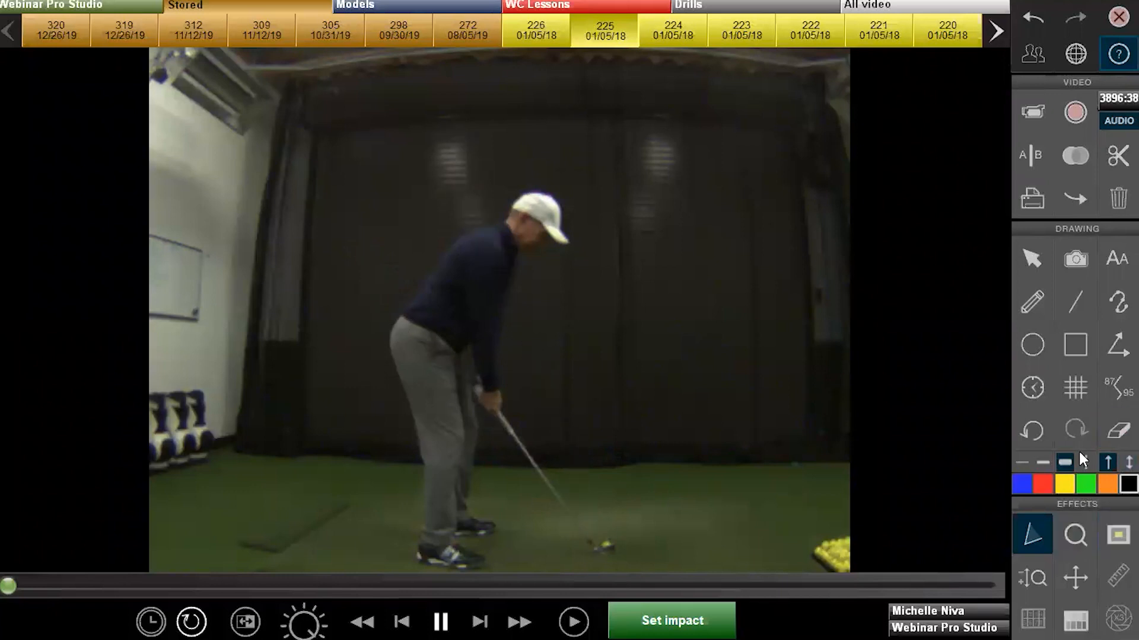
left_click(1042, 479)
left_click(1070, 361)
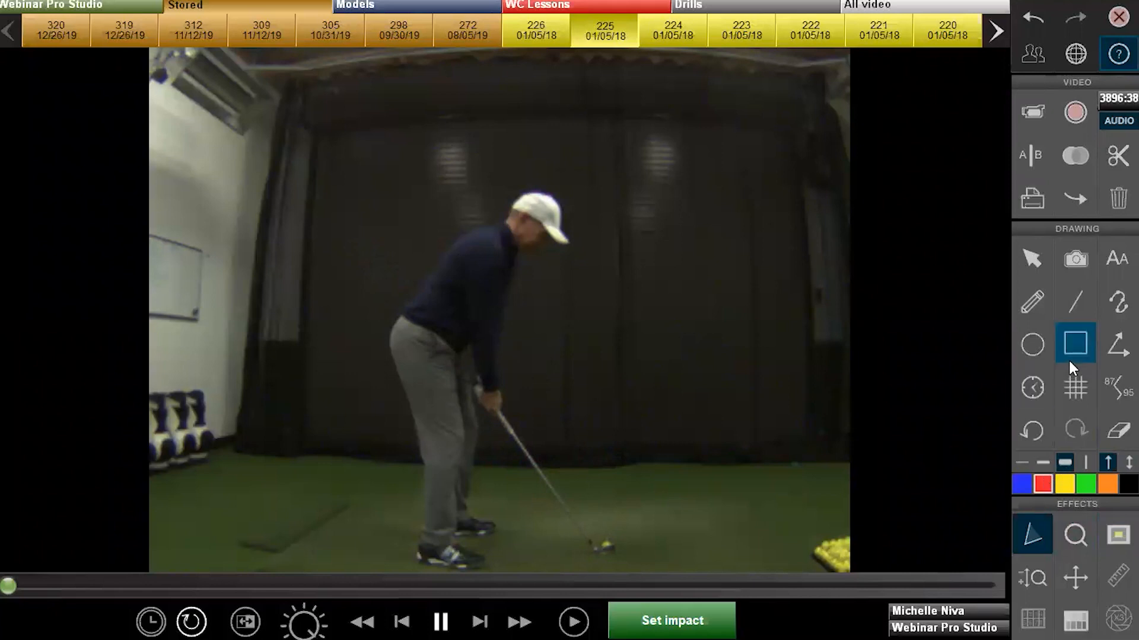
left_click(1083, 305)
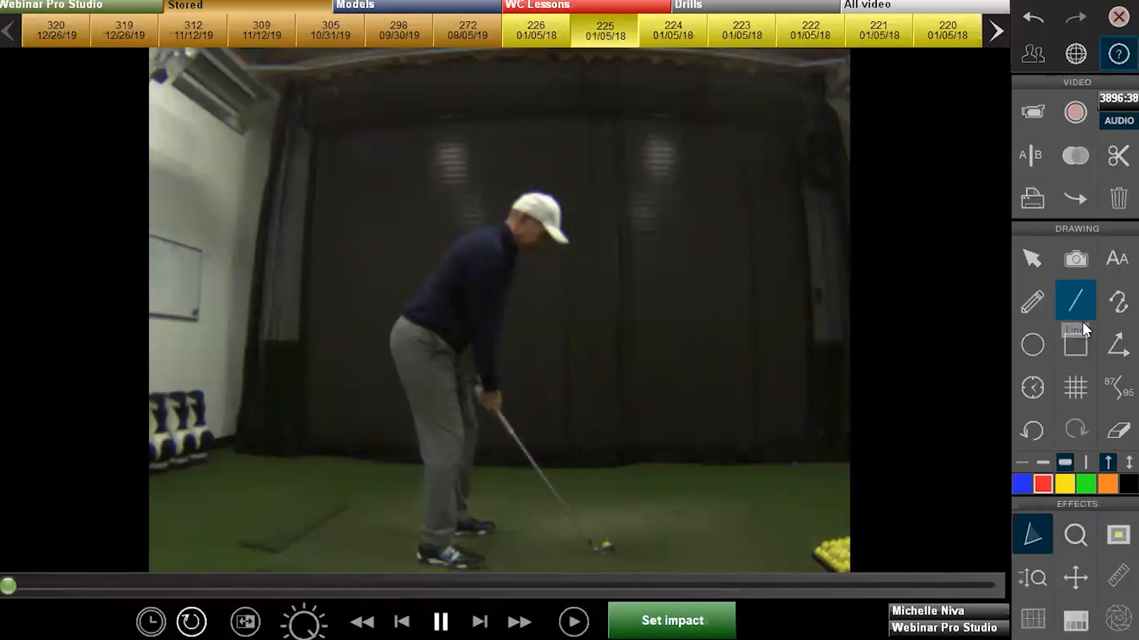
left_click_drag(600, 551, 454, 176)
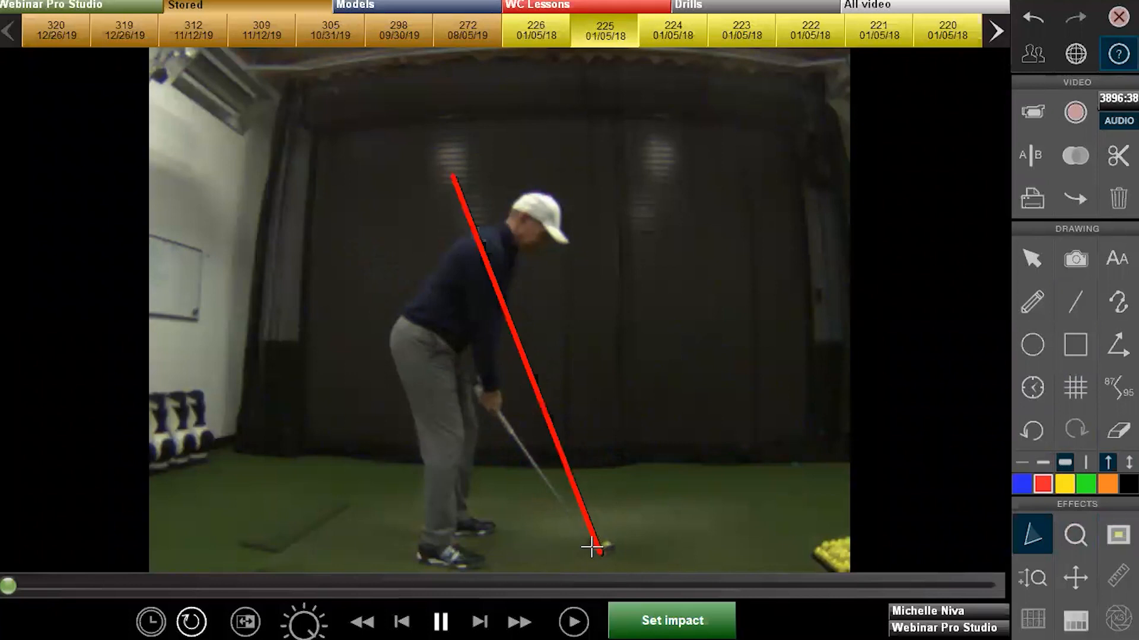
left_click_drag(598, 547, 356, 223)
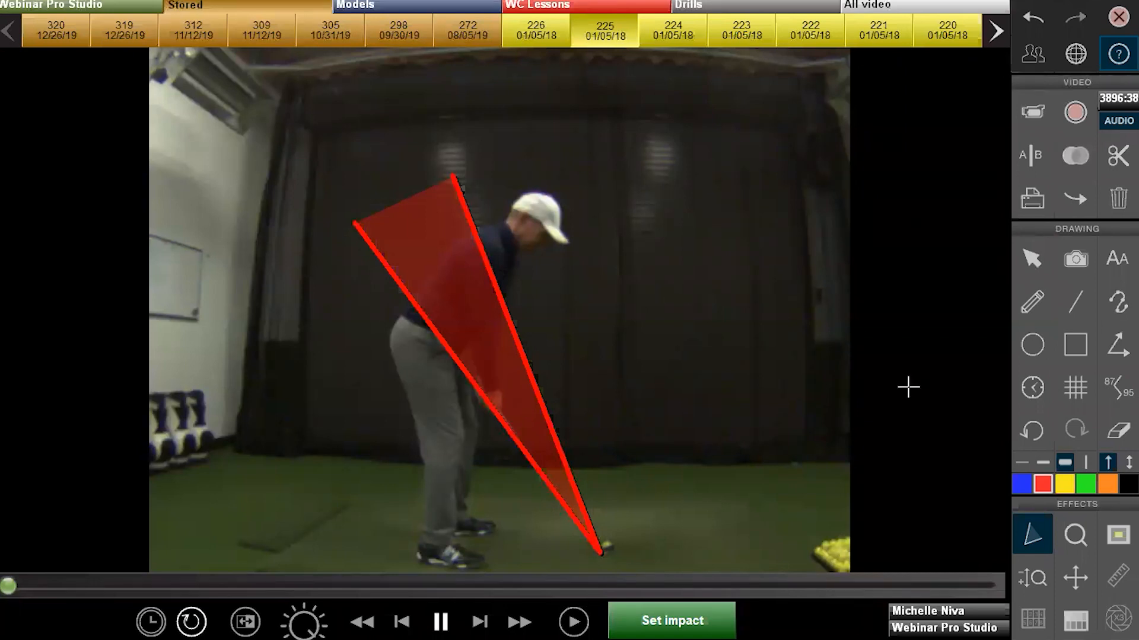
Spot-zoom the golfer, highlighting areas beside the head and around the feet, then erase all drawings
left_click(1070, 537)
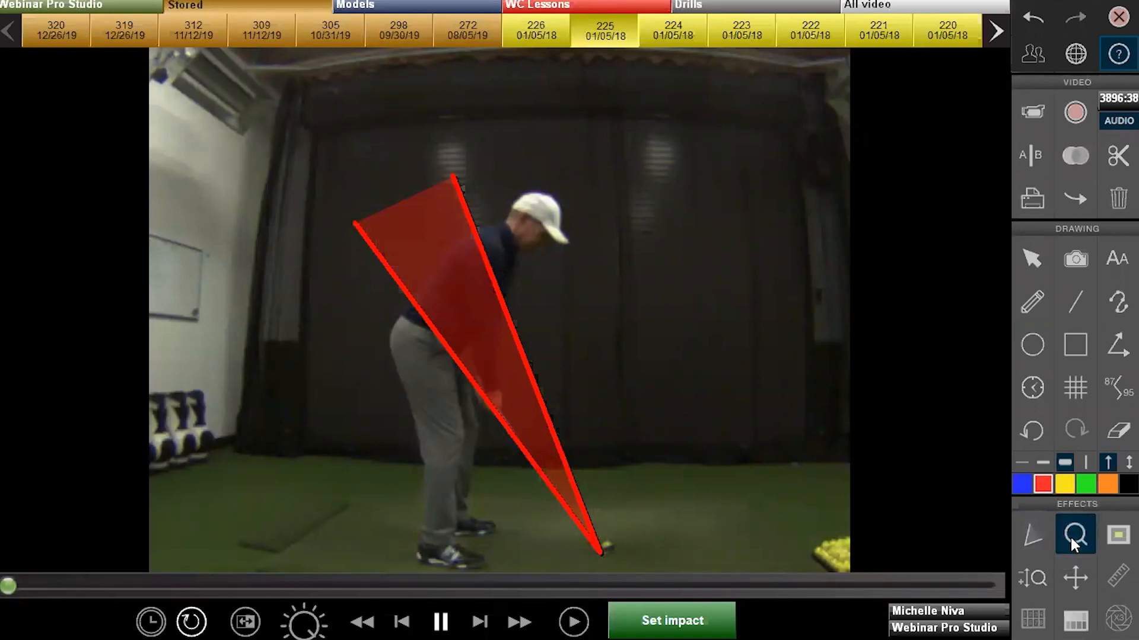
left_click_drag(552, 220, 508, 391)
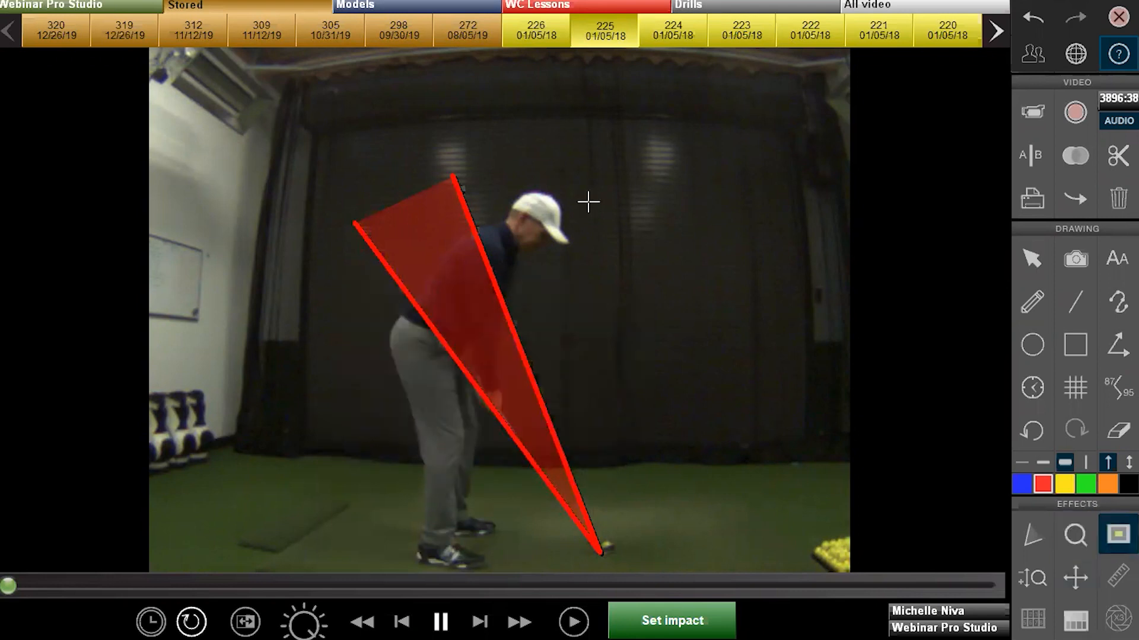
left_click_drag(561, 296, 699, 201)
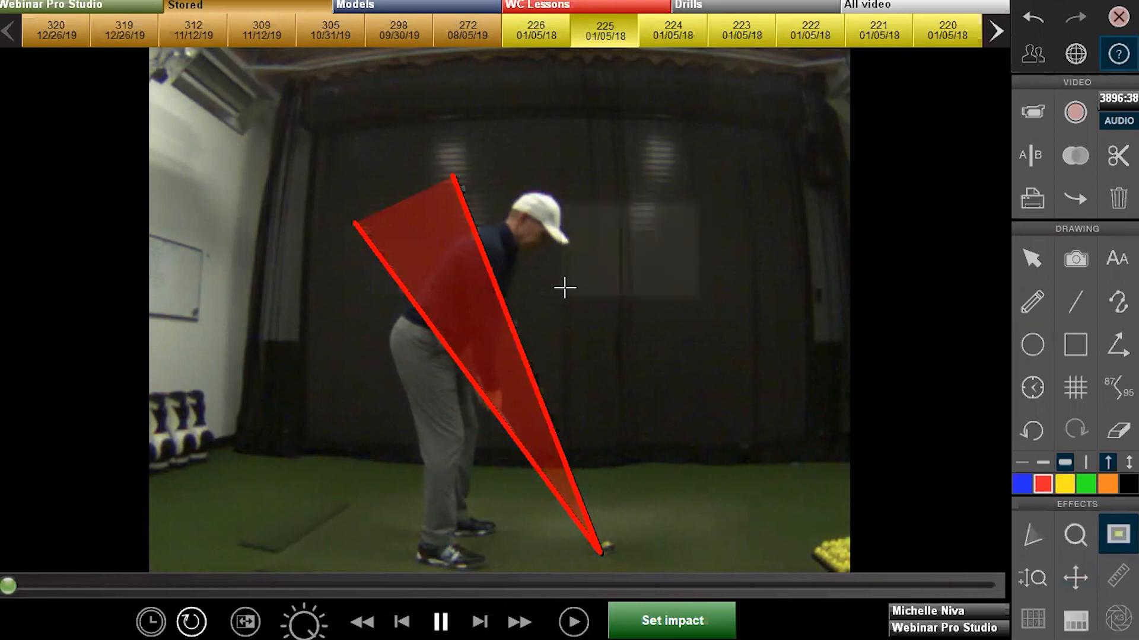
left_click_drag(565, 293, 699, 201)
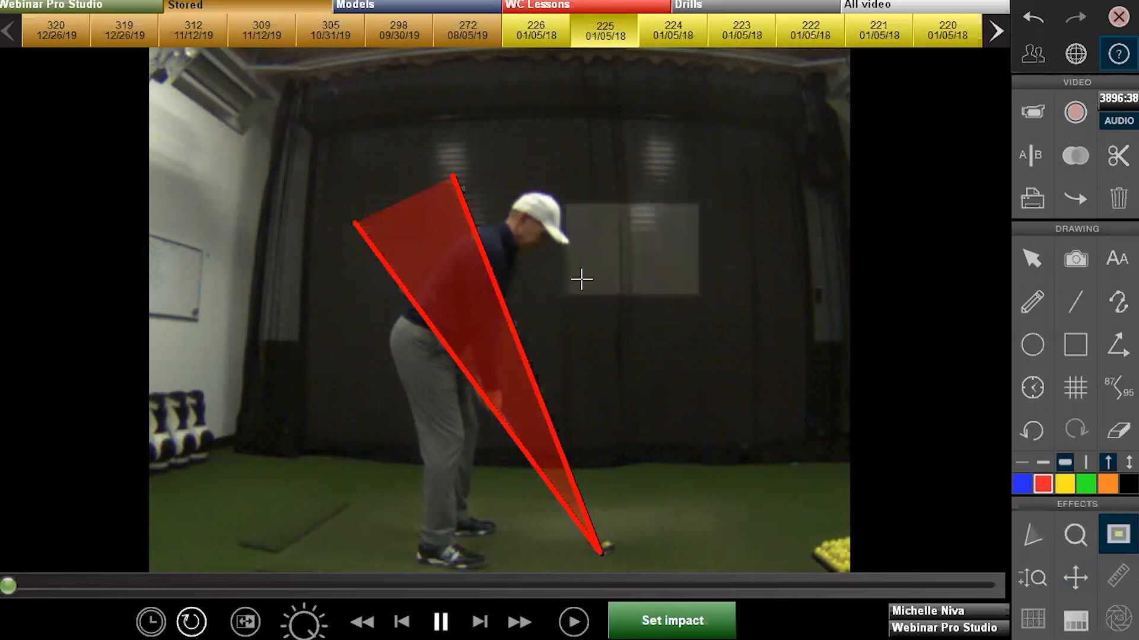
left_click_drag(568, 288, 699, 202)
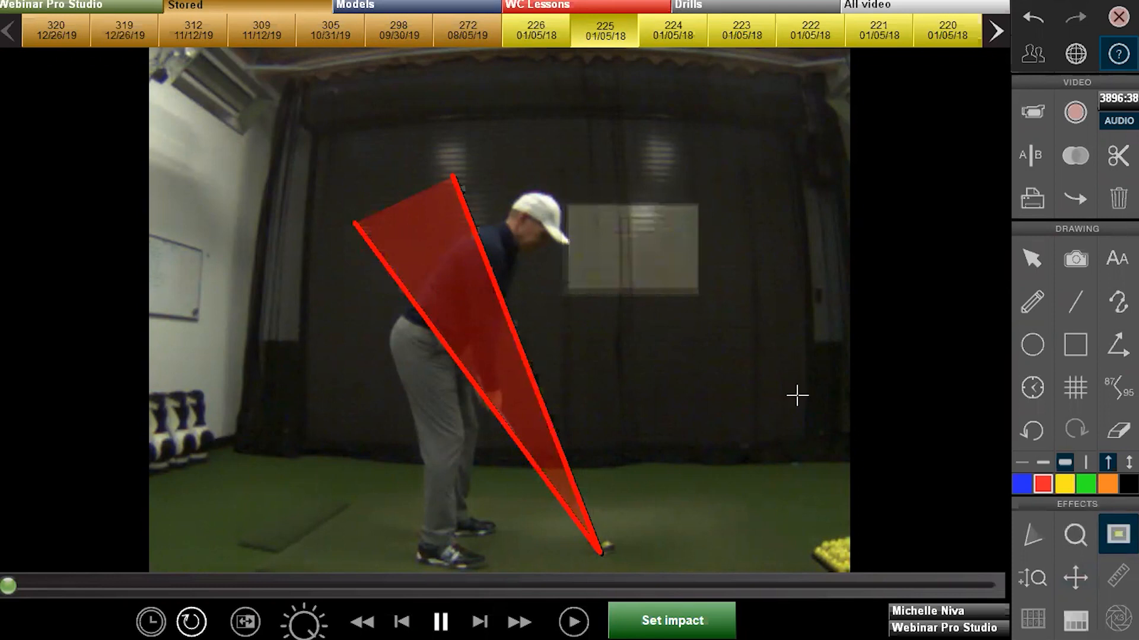
left_click_drag(404, 571, 514, 506)
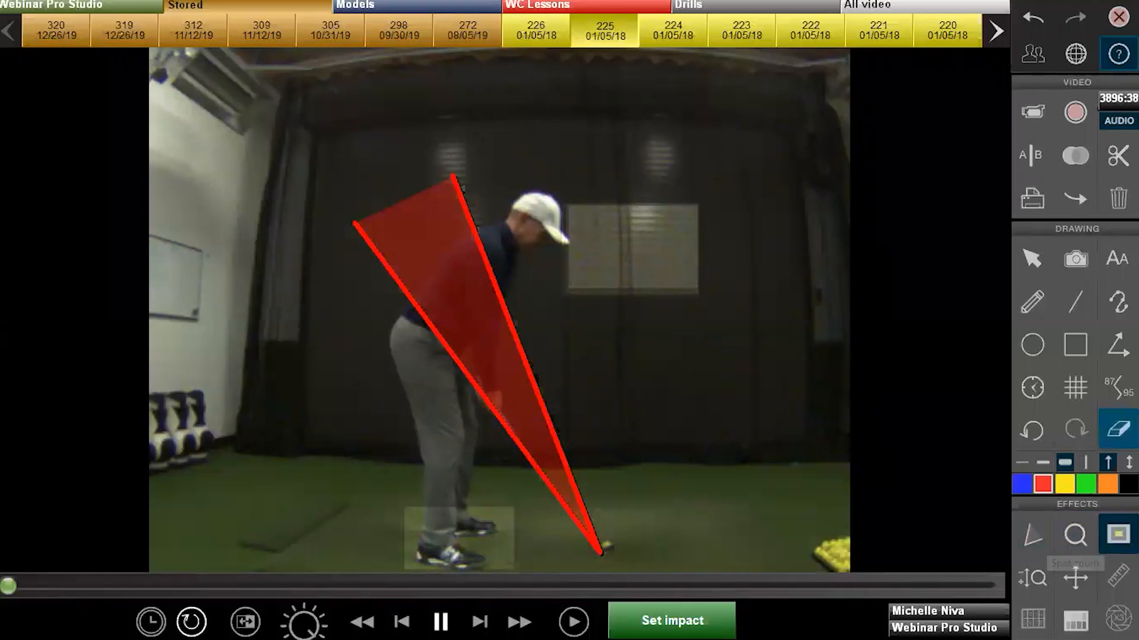
left_click(1119, 431)
left_click(1040, 576)
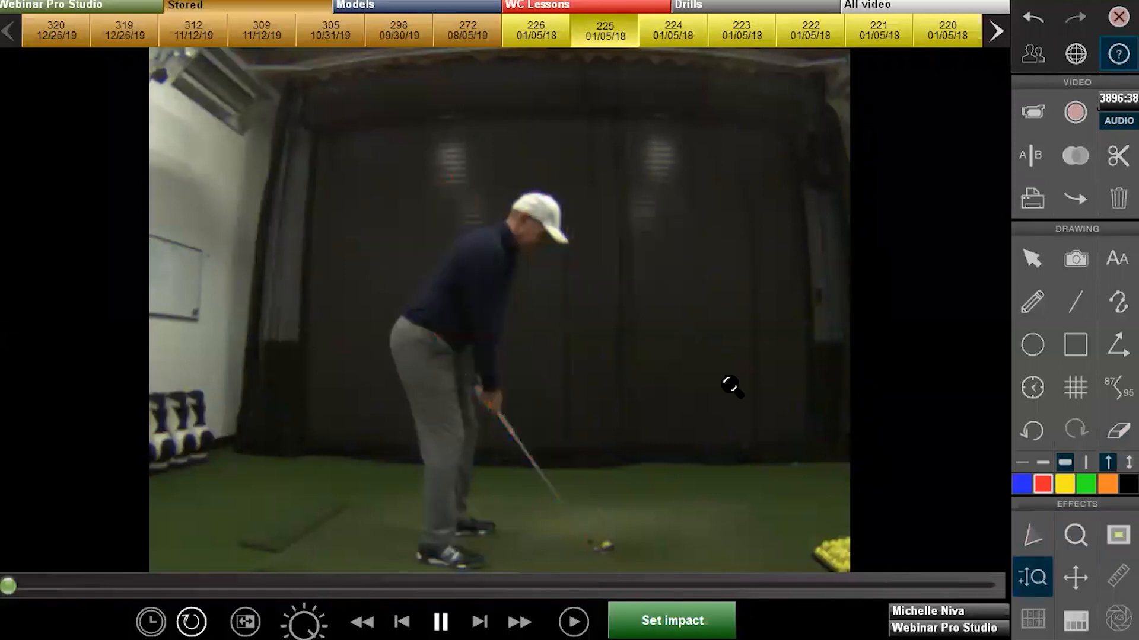
left_click_drag(605, 261, 933, 449)
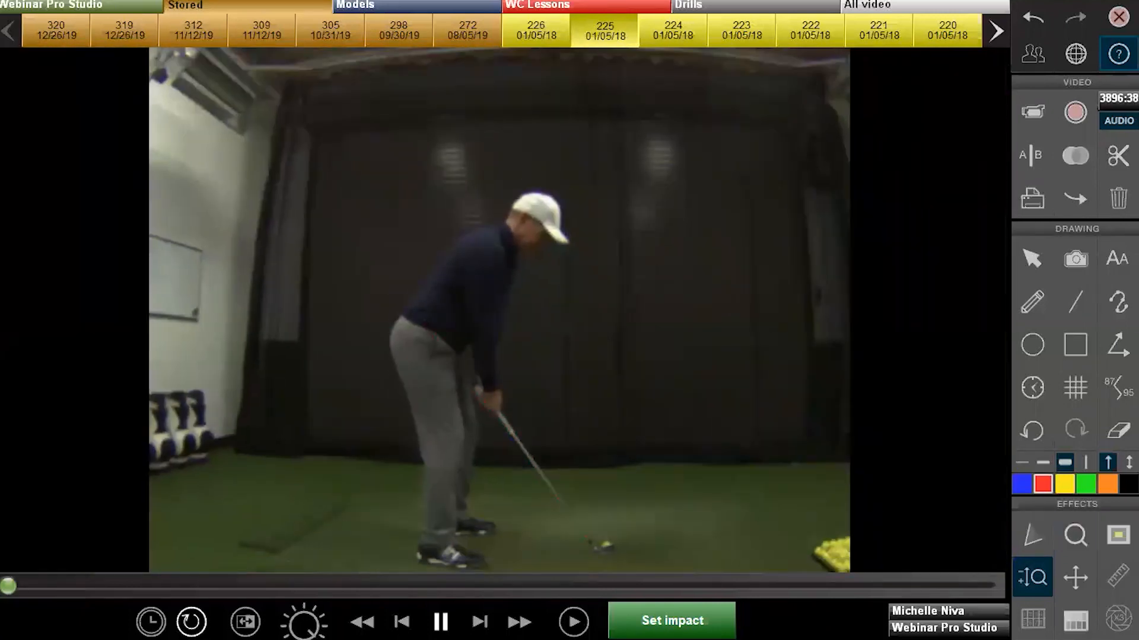
left_click(1075, 577)
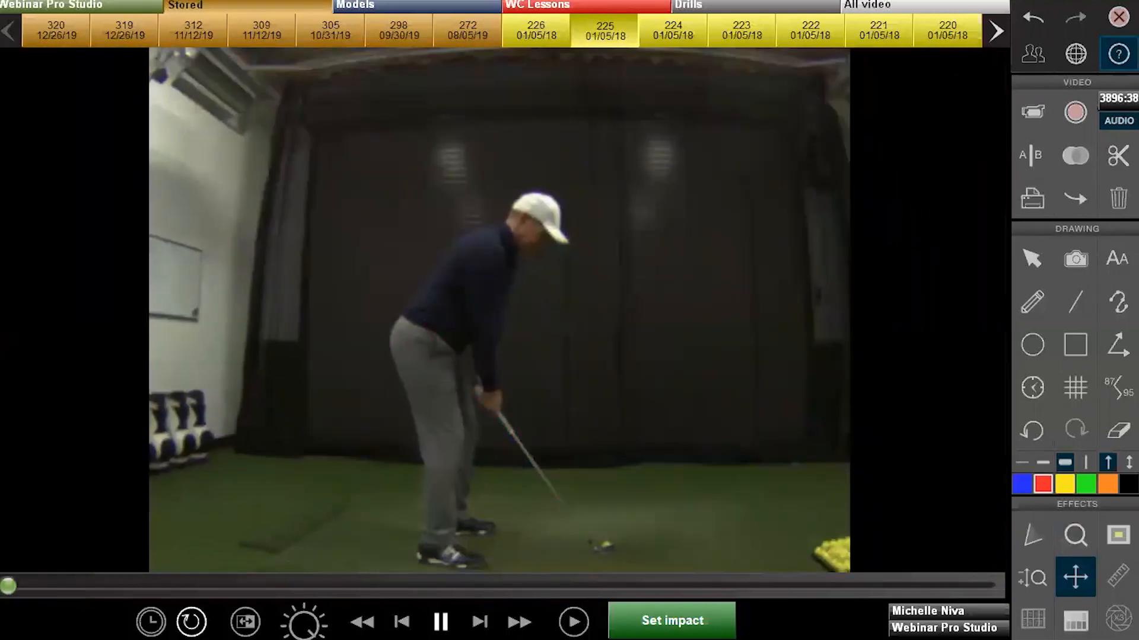
left_click_drag(611, 389, 689, 389)
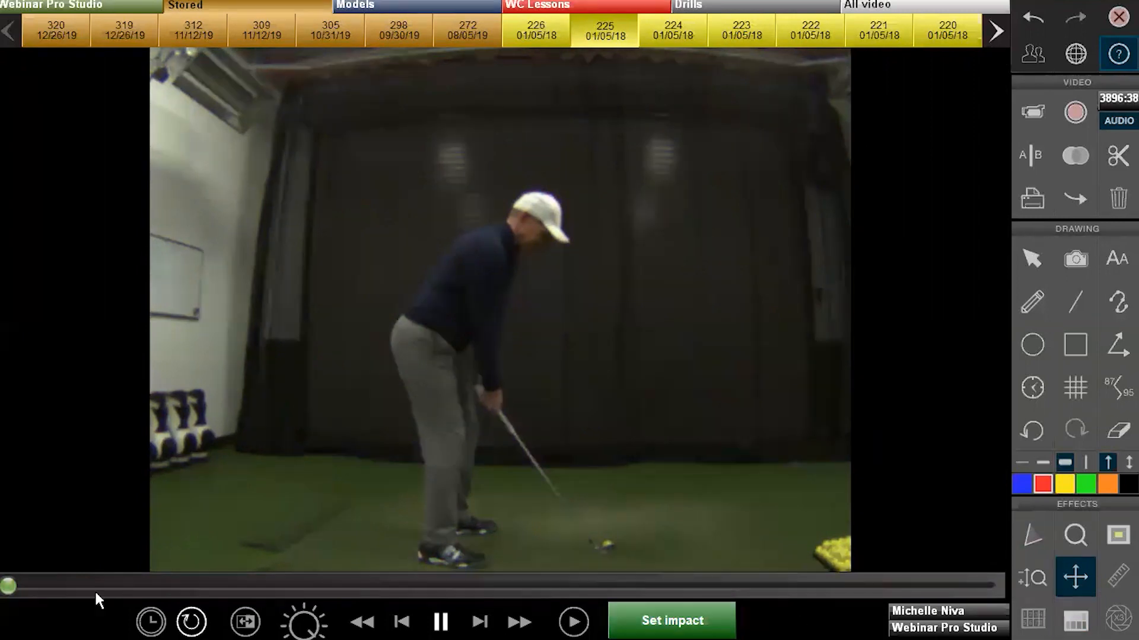
left_click(728, 42)
Load clip 222 and display it as eight key-position frames
left_click(793, 45)
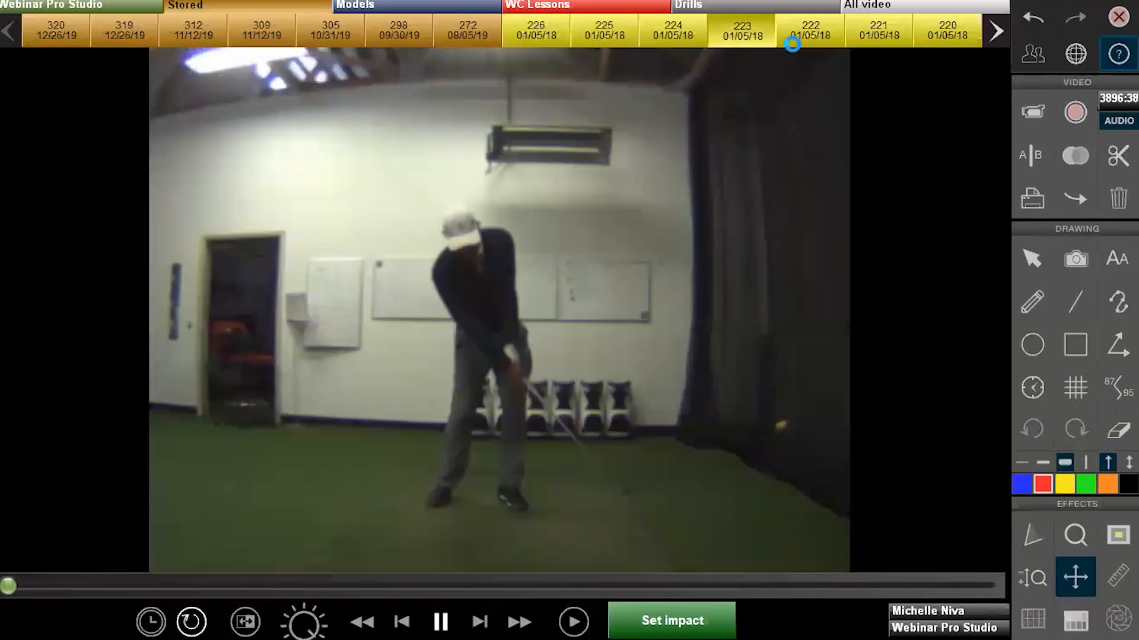
left_click(1022, 617)
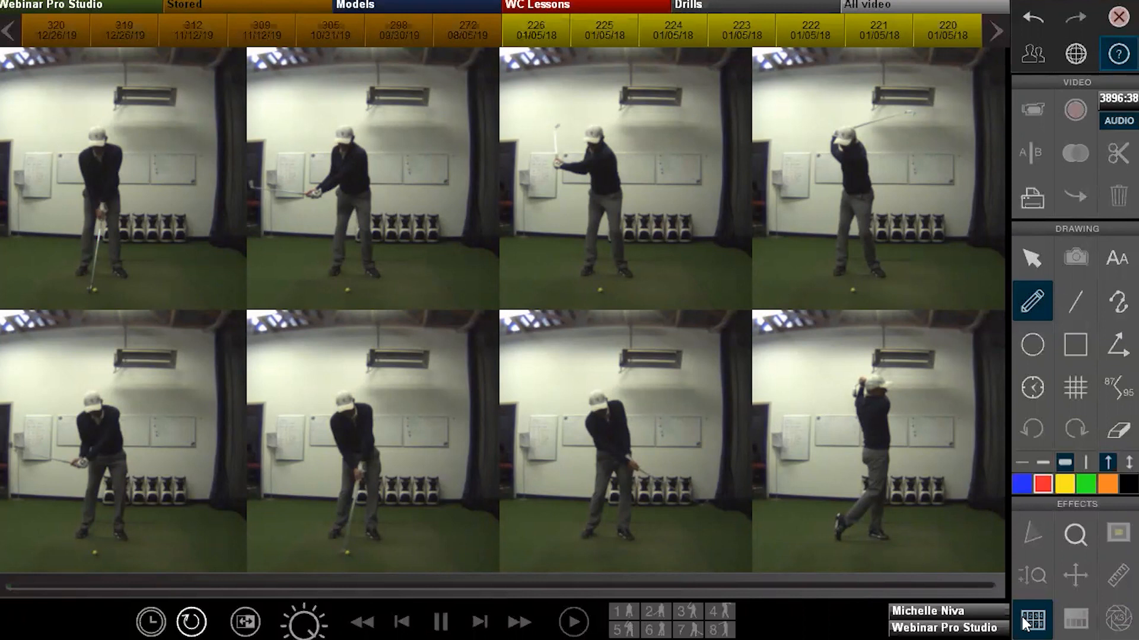
Review eight-frame sequences from the takeaway and downswing, ending back in single-video view
left_click(1022, 617)
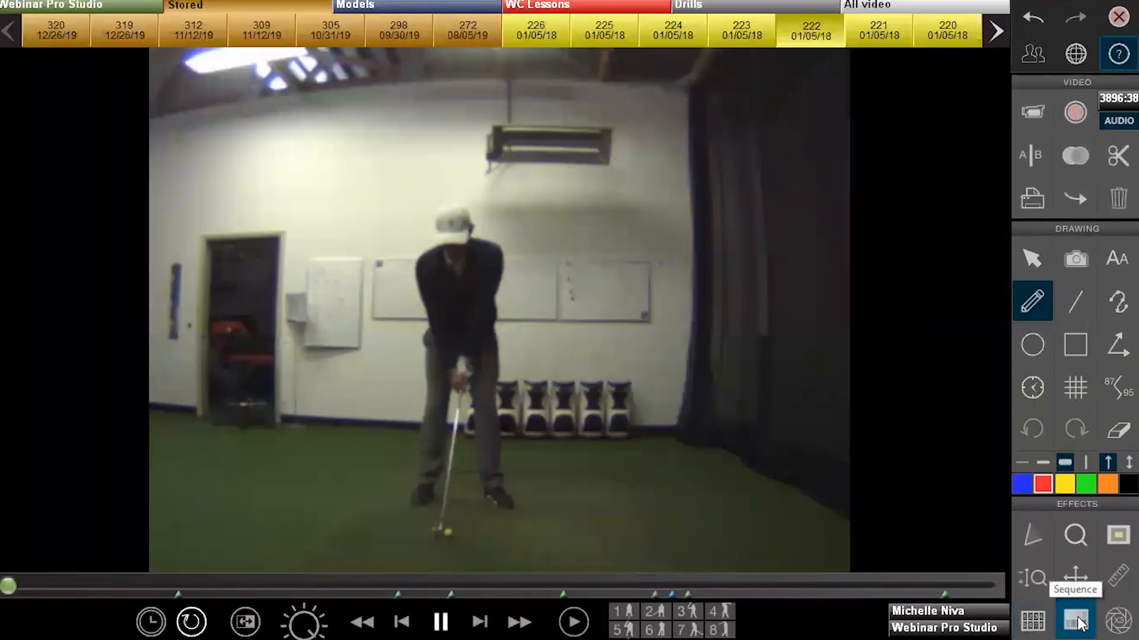
left_click(1076, 621)
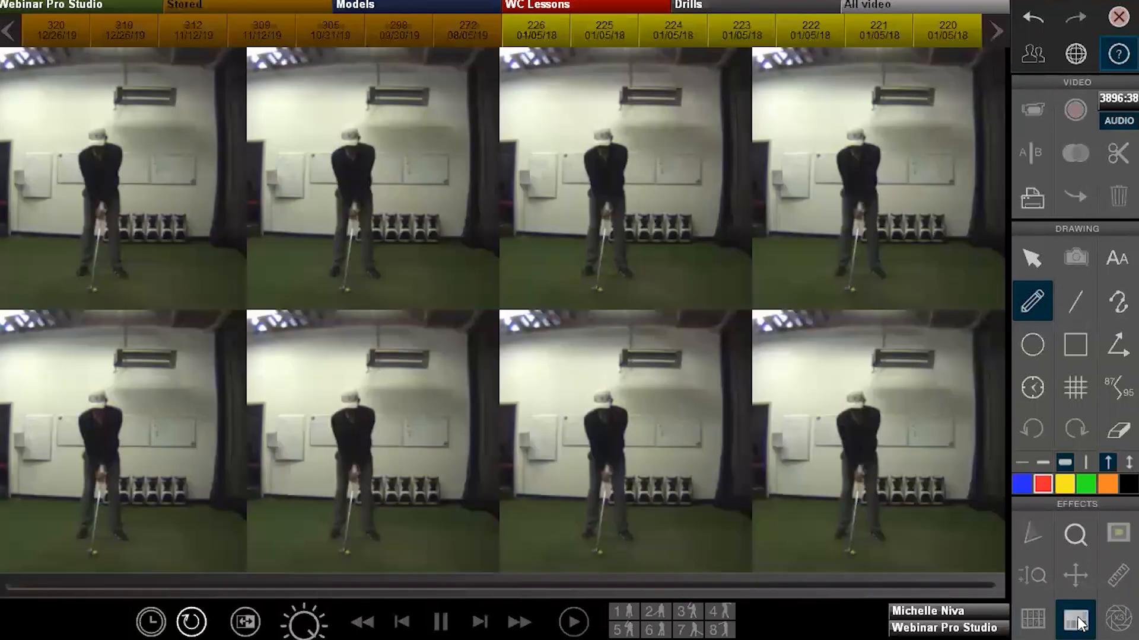
left_click(1076, 620)
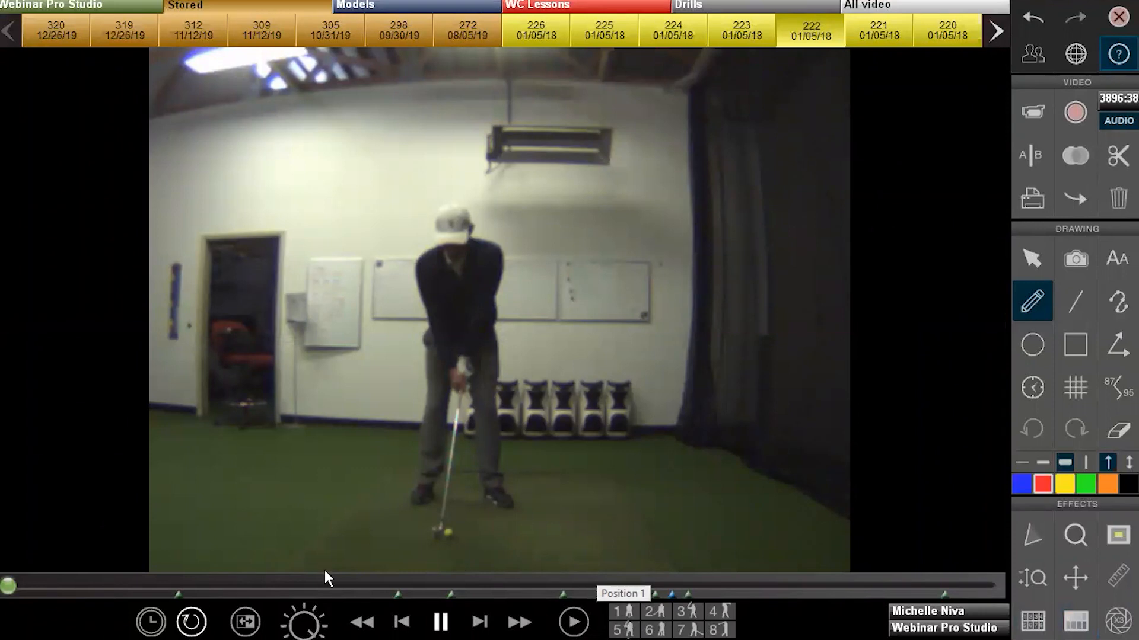
left_click_drag(12, 587, 408, 585)
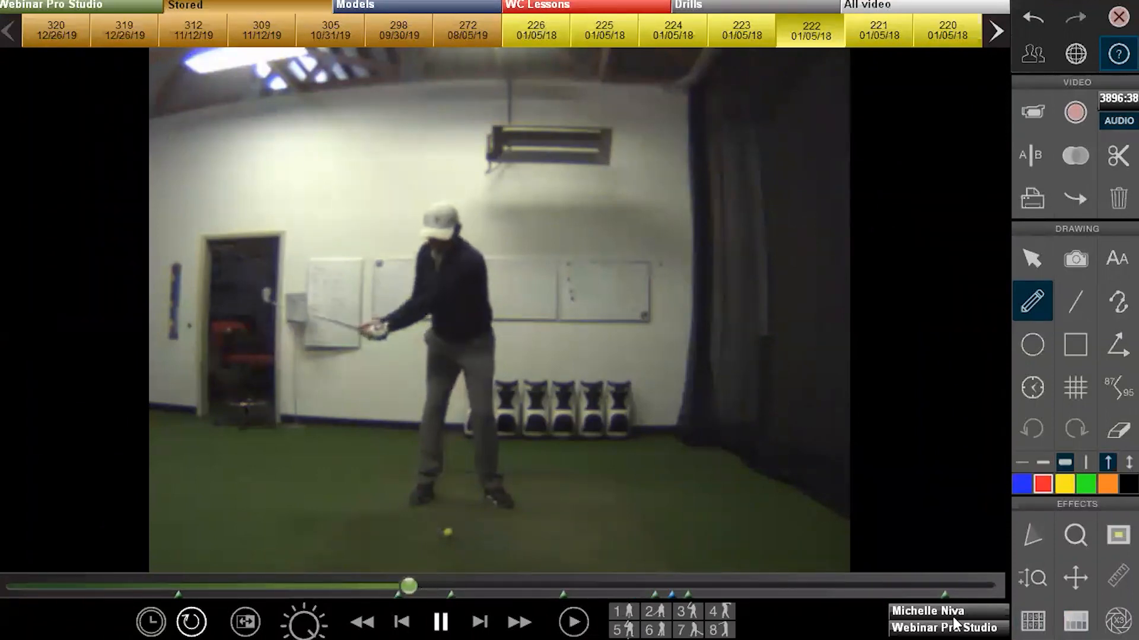
left_click(1076, 621)
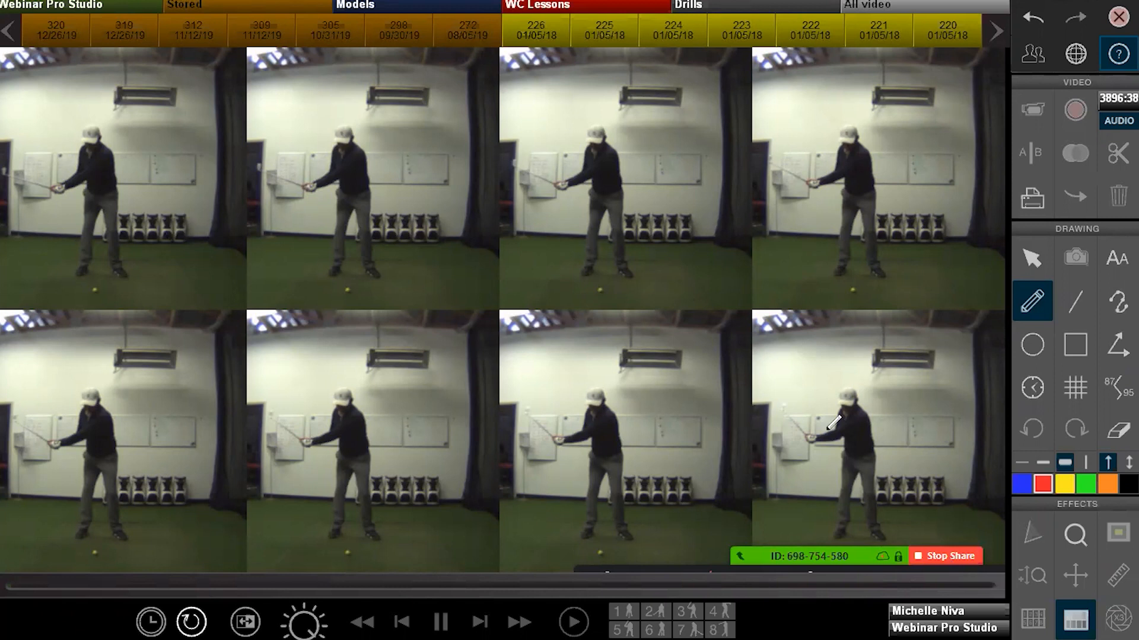
left_click(1071, 618)
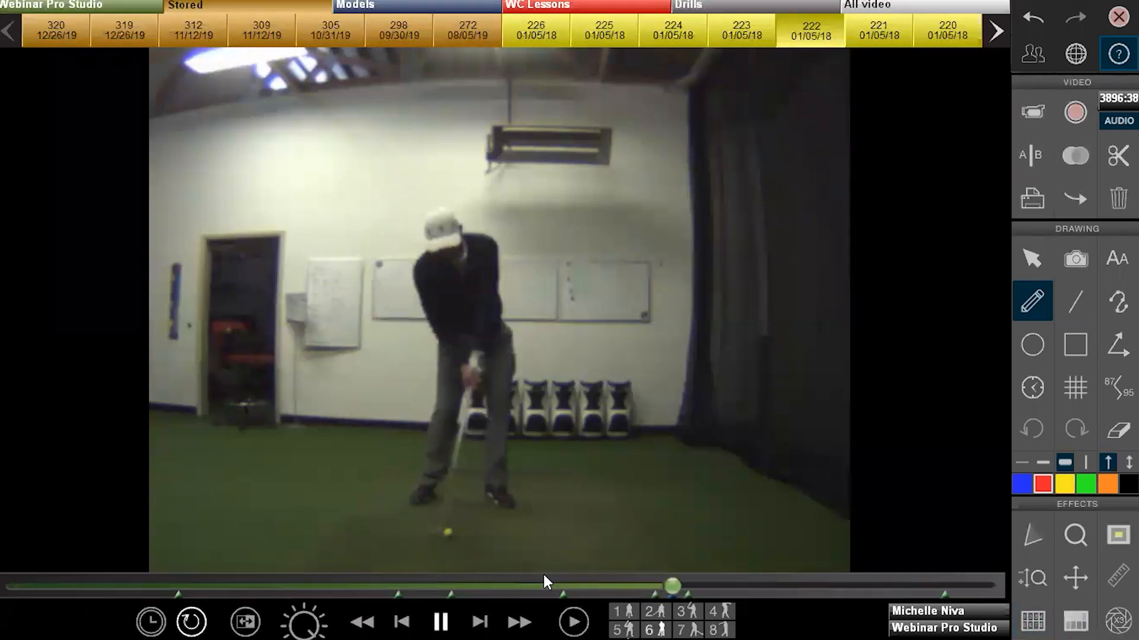
left_click(1076, 621)
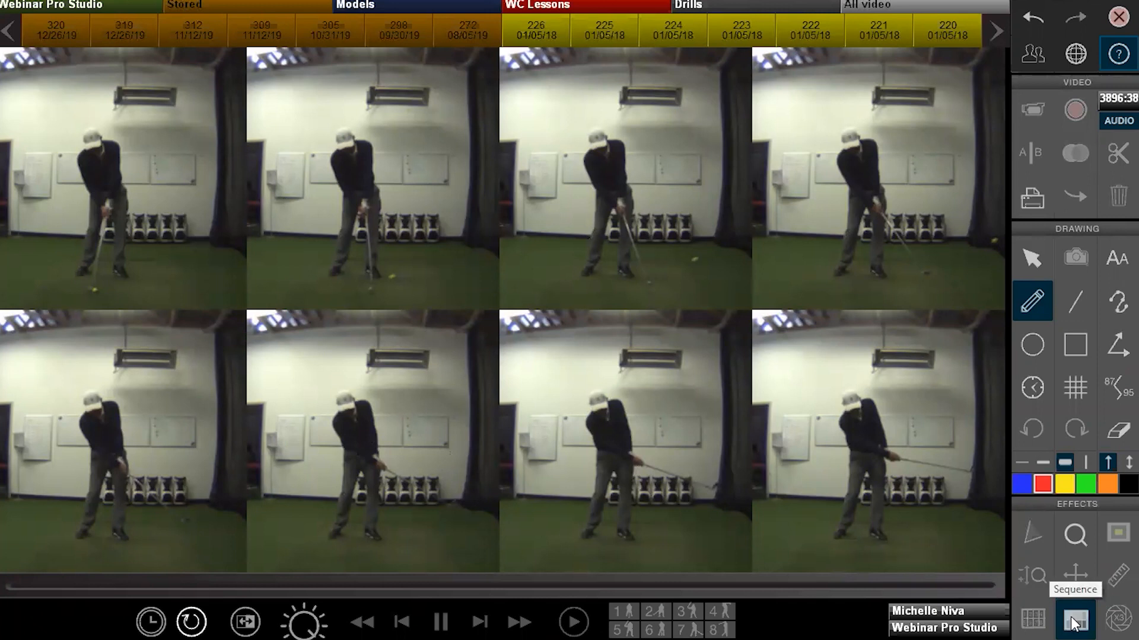
left_click(1073, 620)
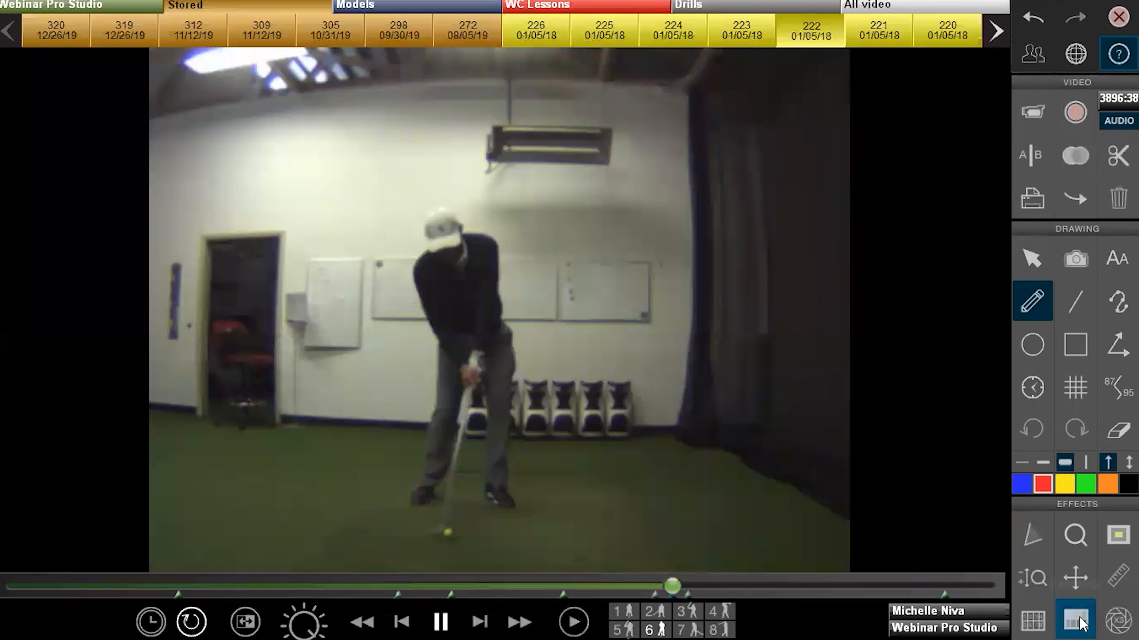
left_click(1116, 621)
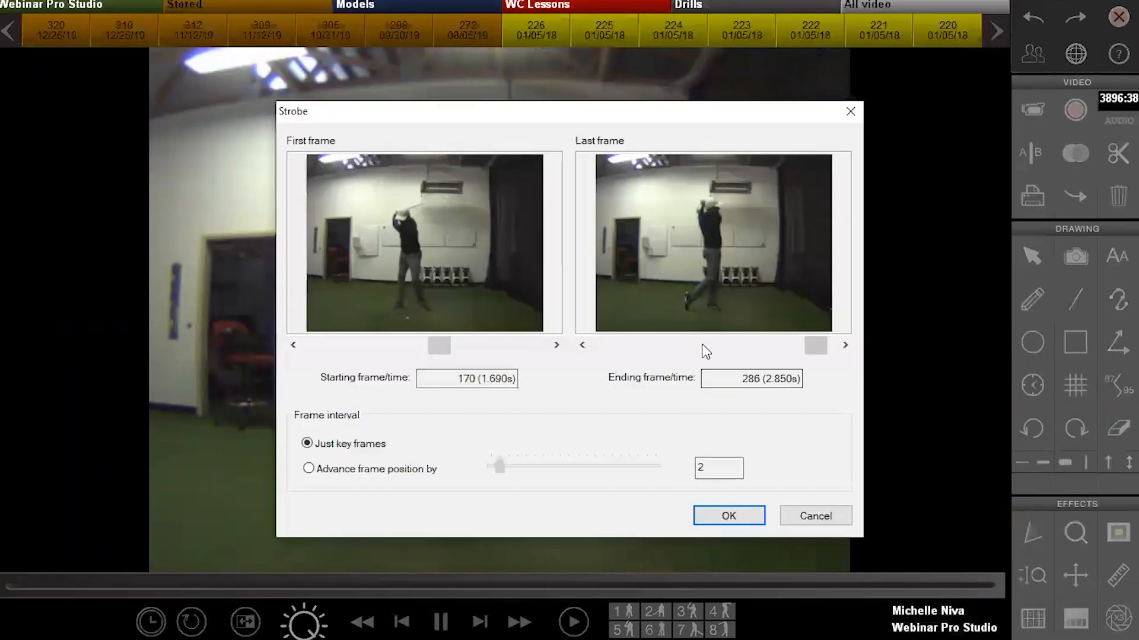
left_click_drag(436, 353, 328, 354)
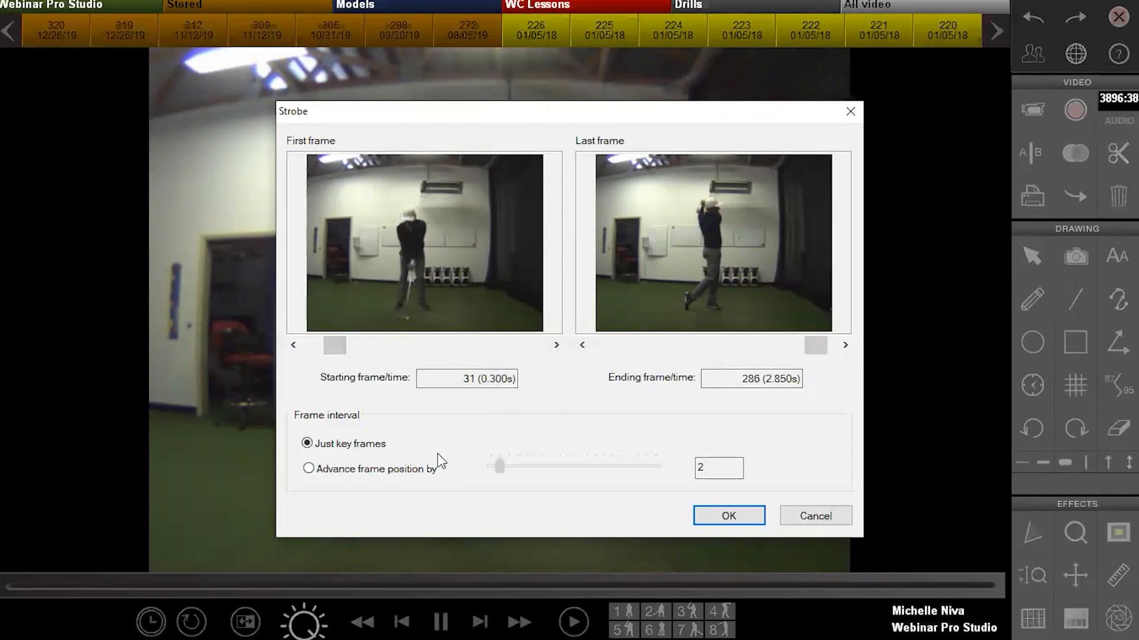
left_click(309, 469)
left_click(728, 515)
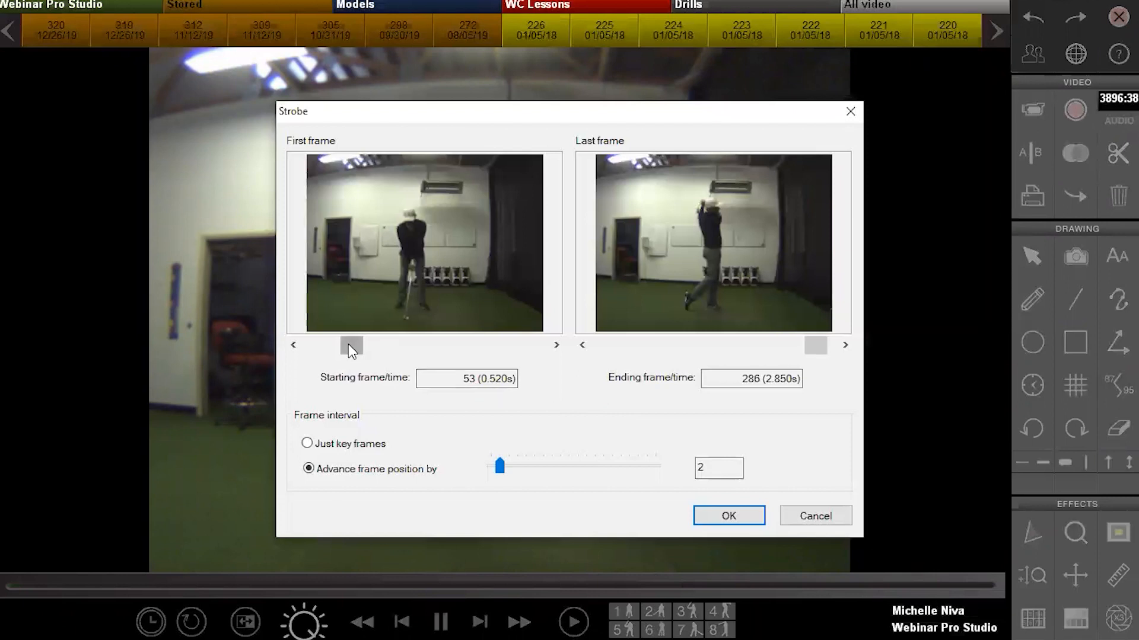
left_click_drag(347, 345, 435, 352)
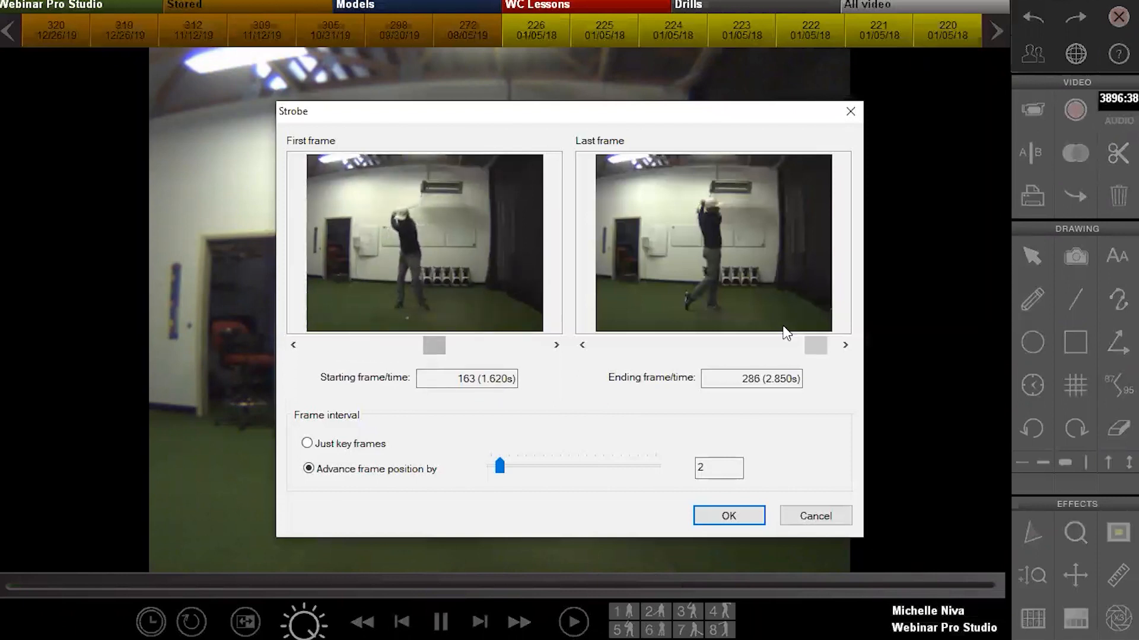
left_click(735, 515)
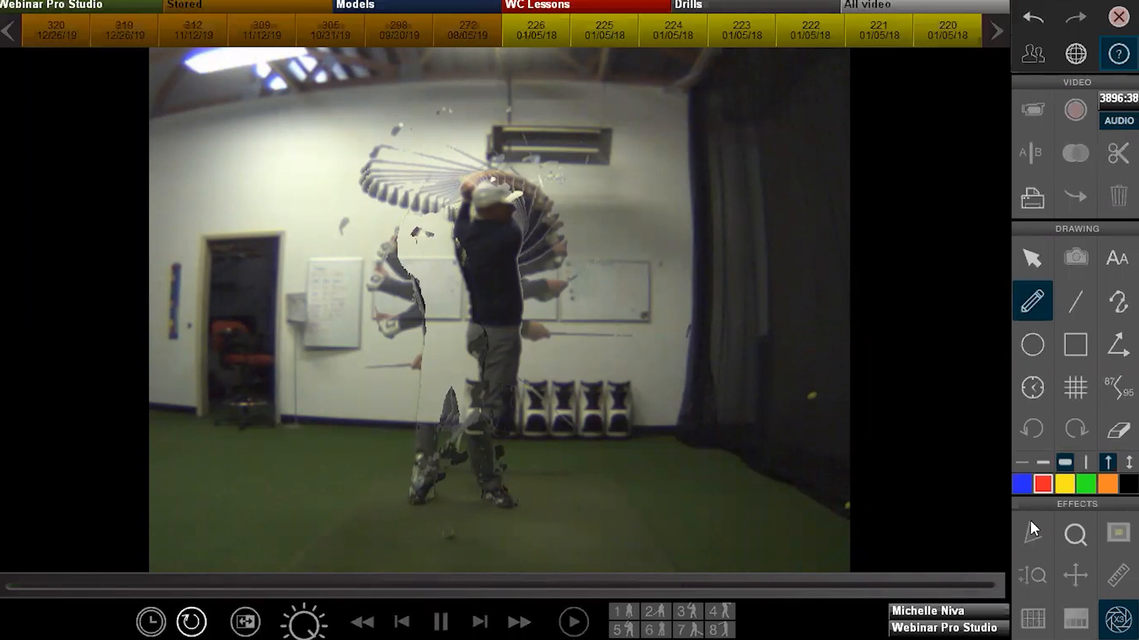
left_click(1118, 620)
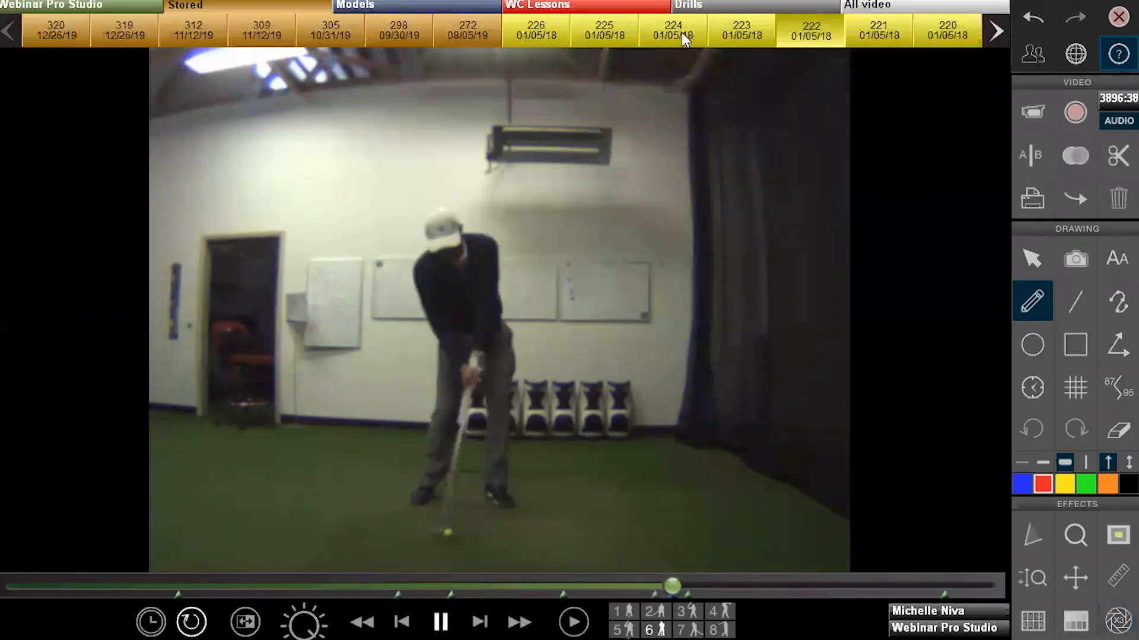
Load clip 225, then Models clip 307, and preview a strobe of the pro's swing
left_click(611, 33)
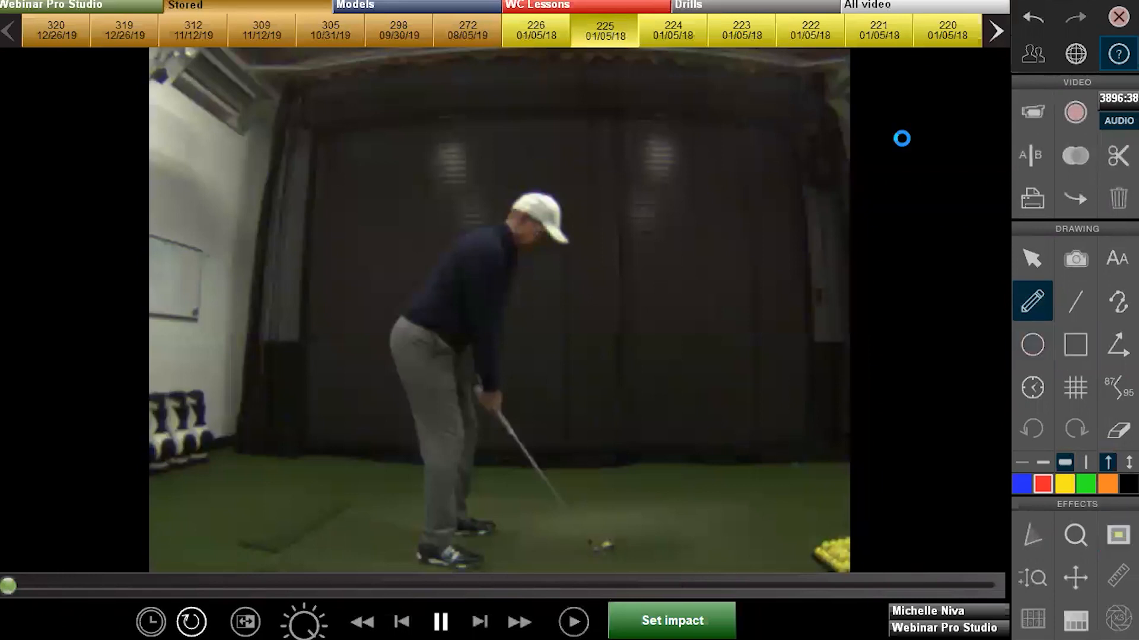
left_click(422, 7)
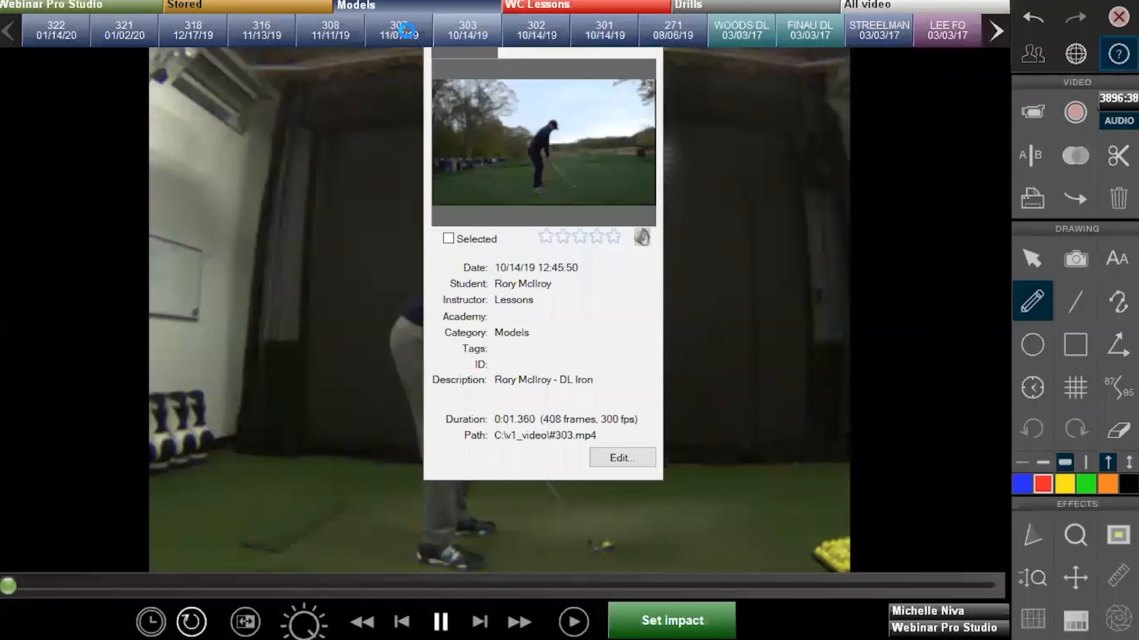
left_click(390, 31)
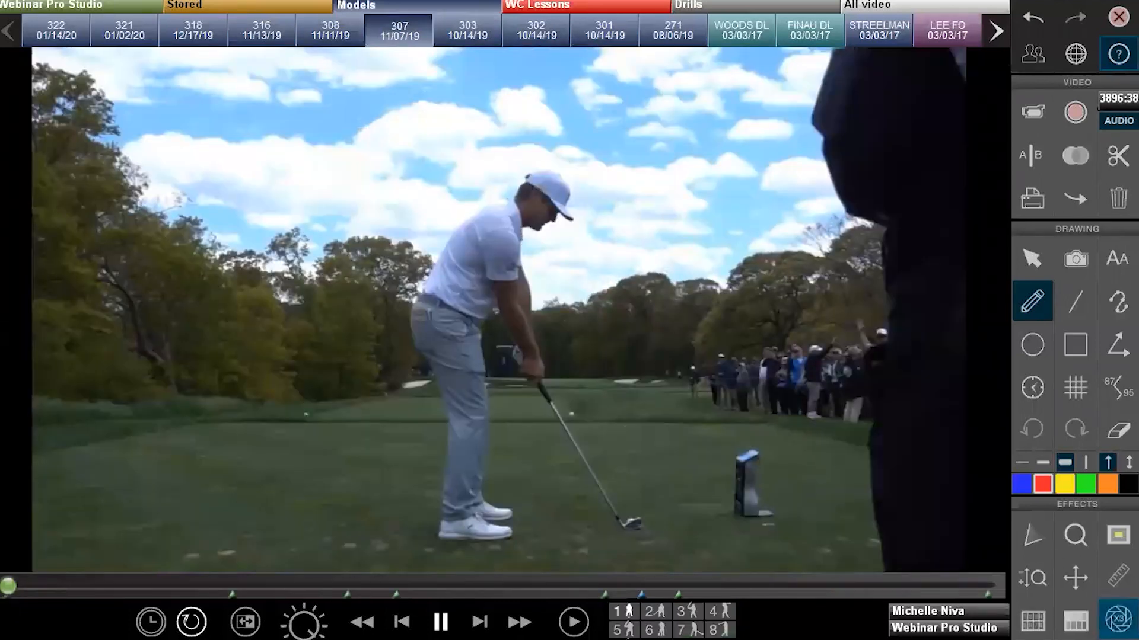
left_click(1118, 618)
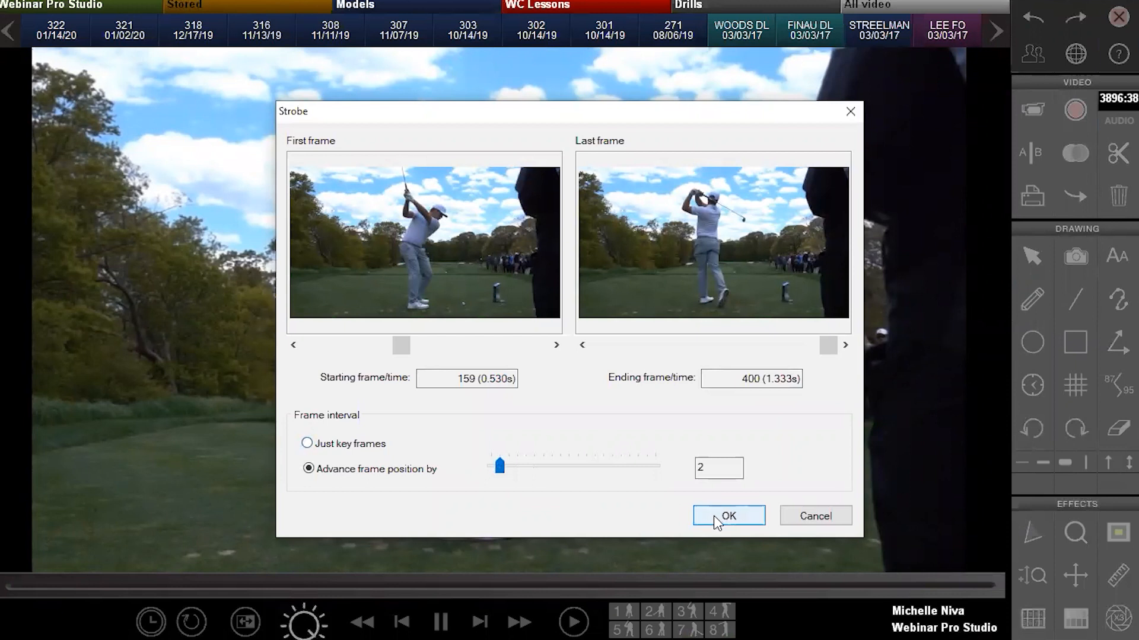
left_click(715, 520)
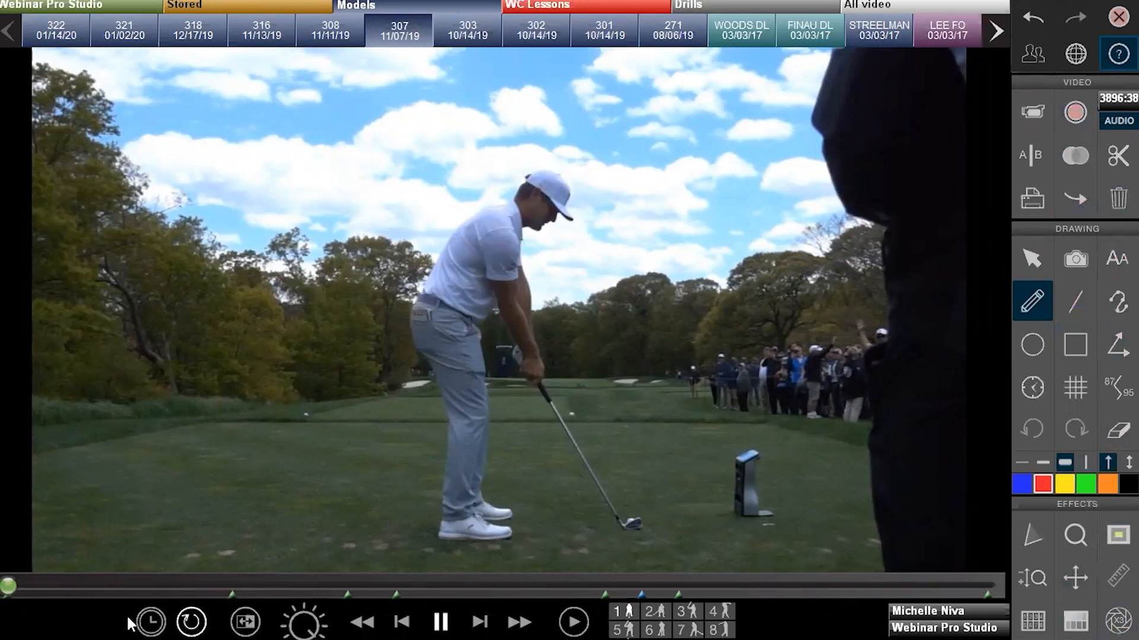
Turn on the tempo timer and play clip 307, pausing in the downswing
left_click(149, 621)
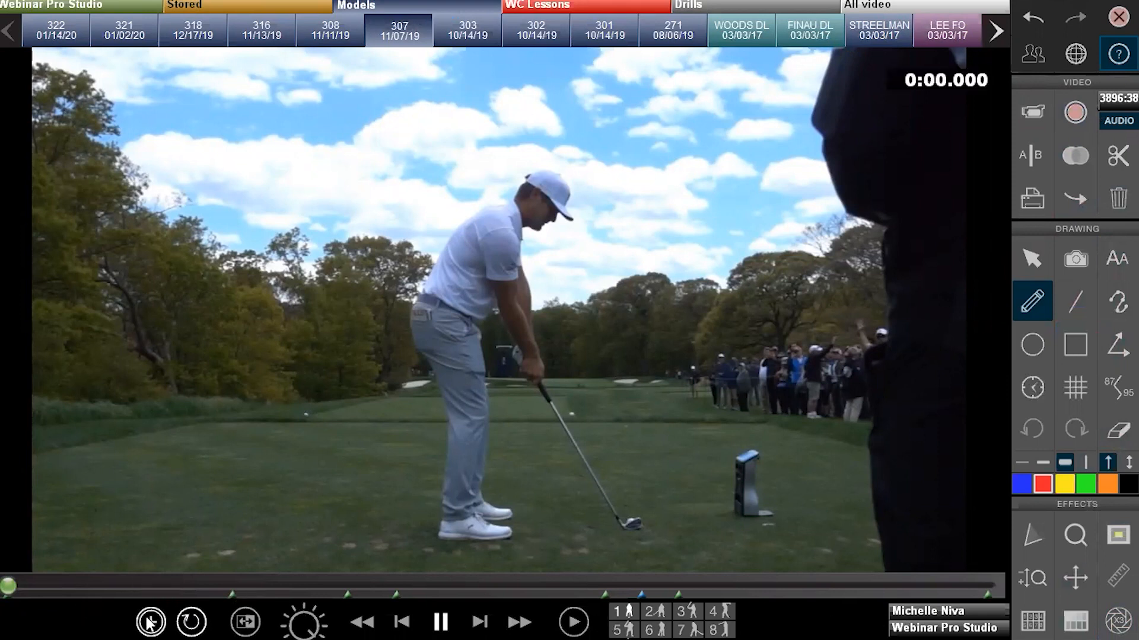
left_click(573, 622)
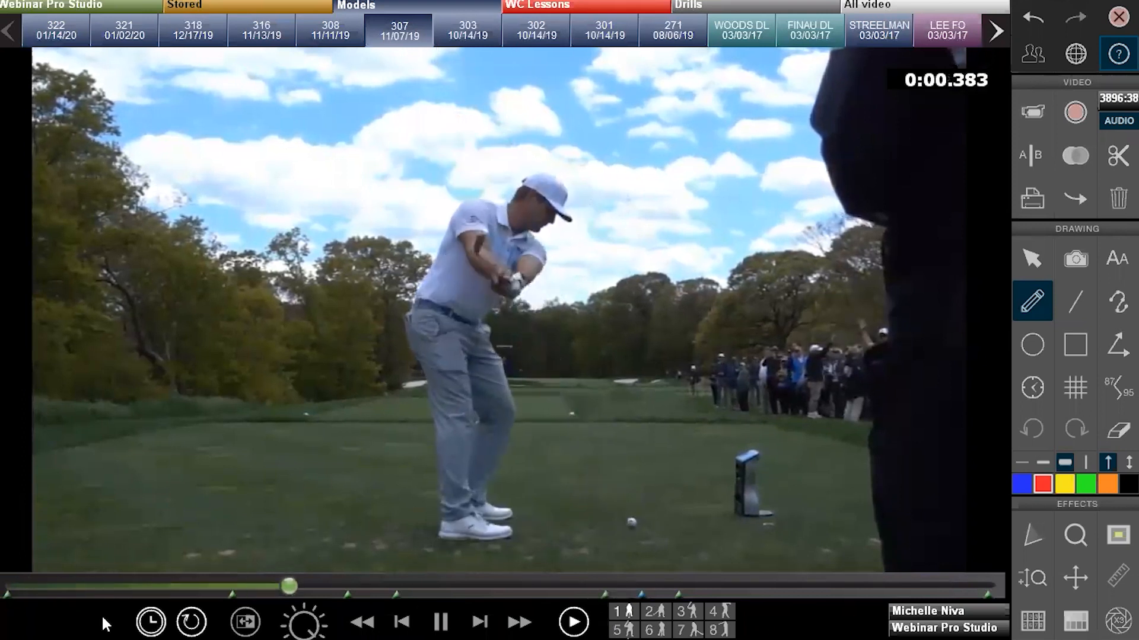
left_click(440, 621)
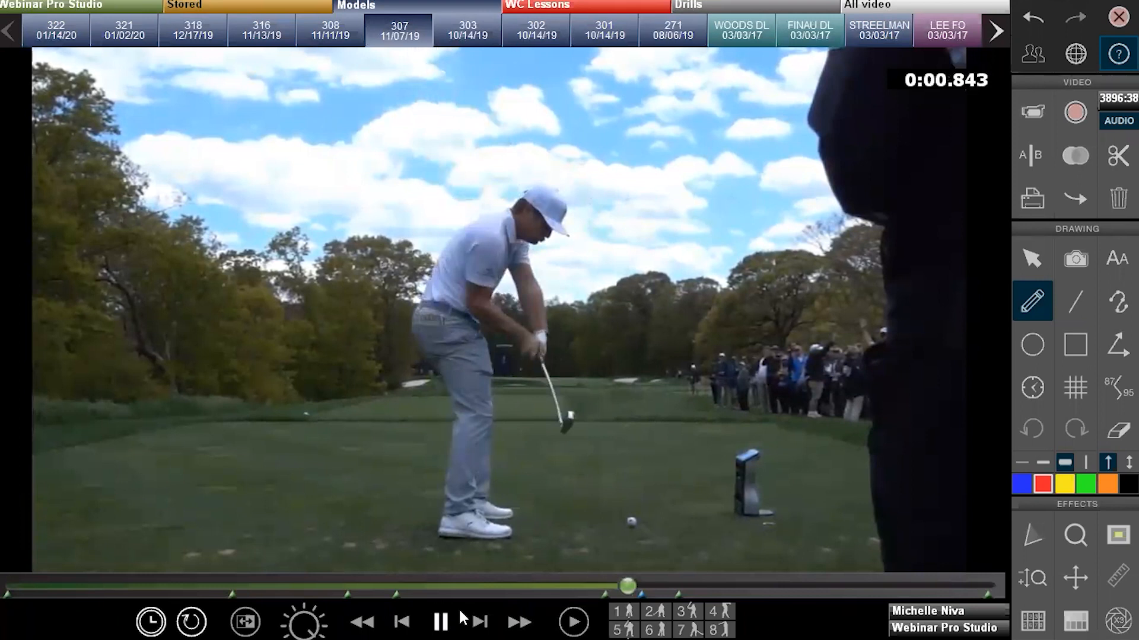
Set a new key position just past address and play the clip from there
left_click(10, 586)
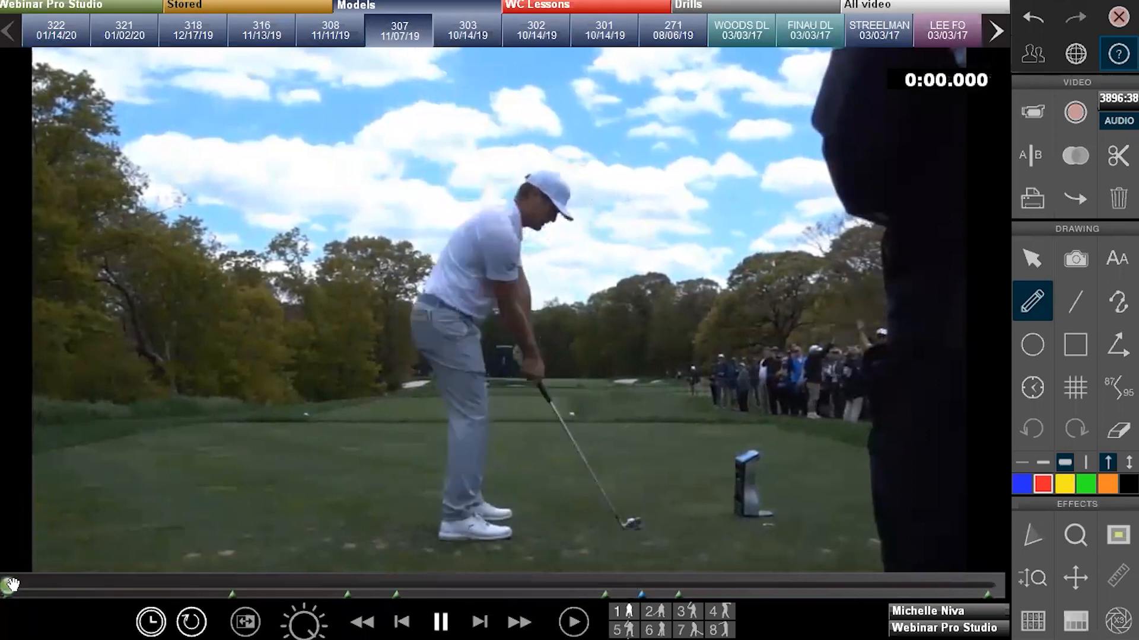
left_click_drag(16, 587, 115, 594)
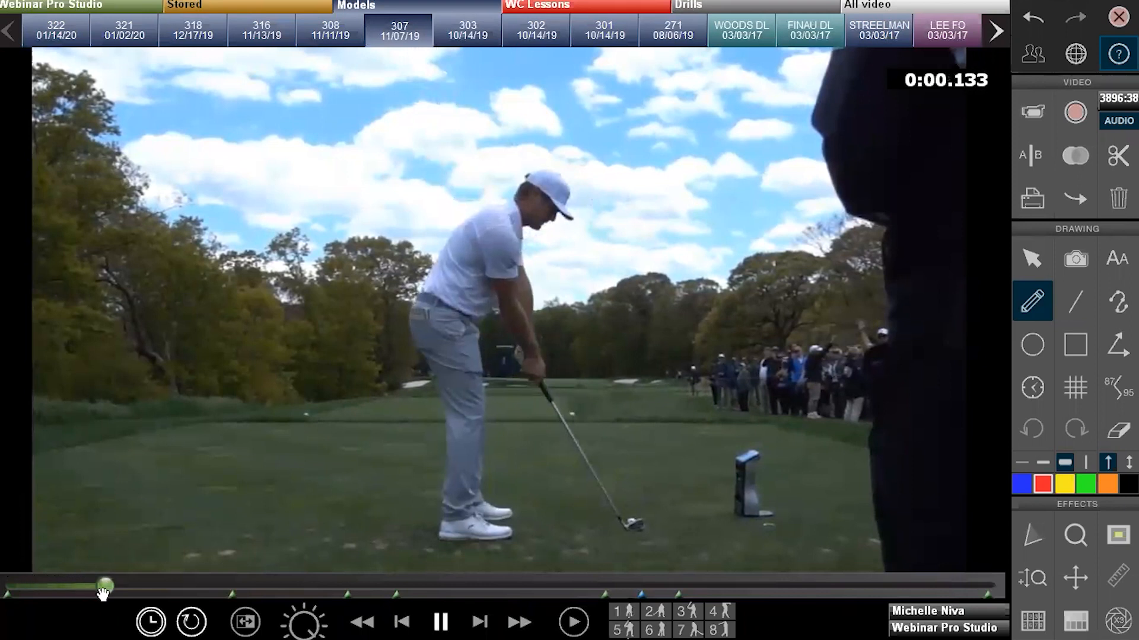
left_click(614, 623)
left_click(574, 622)
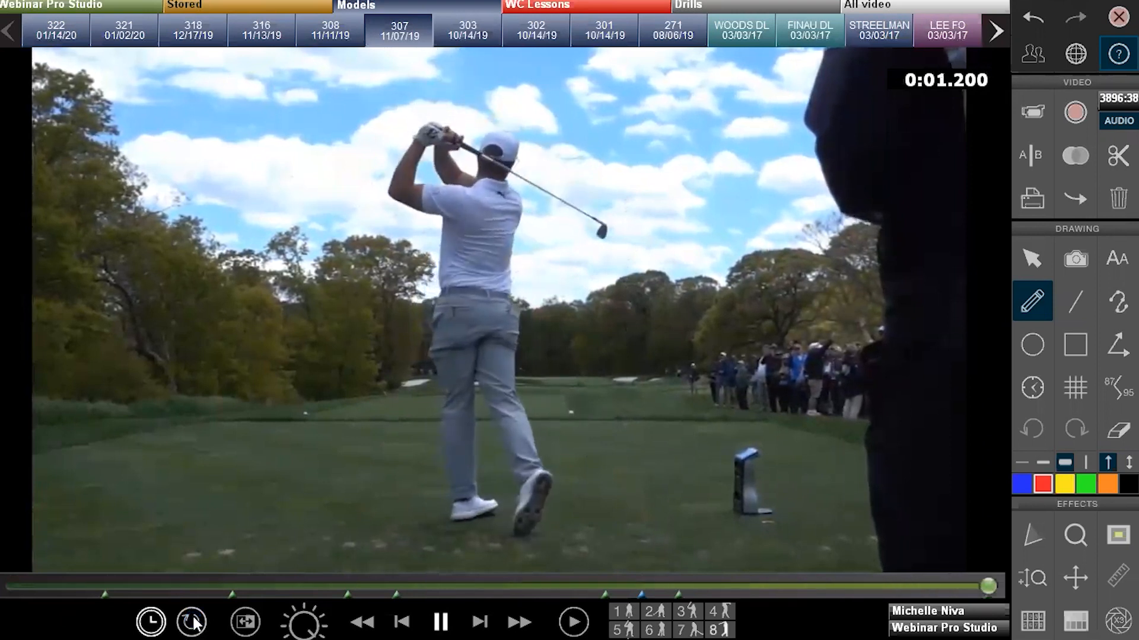
Mirror the video and flip it back, slow the playback, and pause just before impact
left_click(250, 622)
left_click(250, 623)
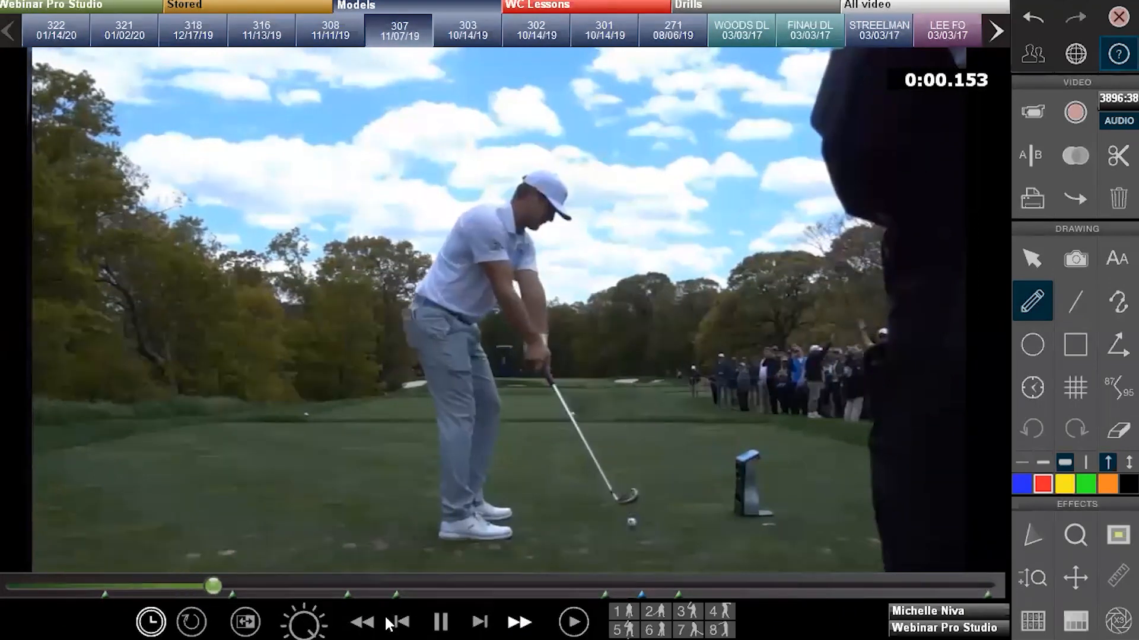
left_click_drag(314, 620, 22, 620)
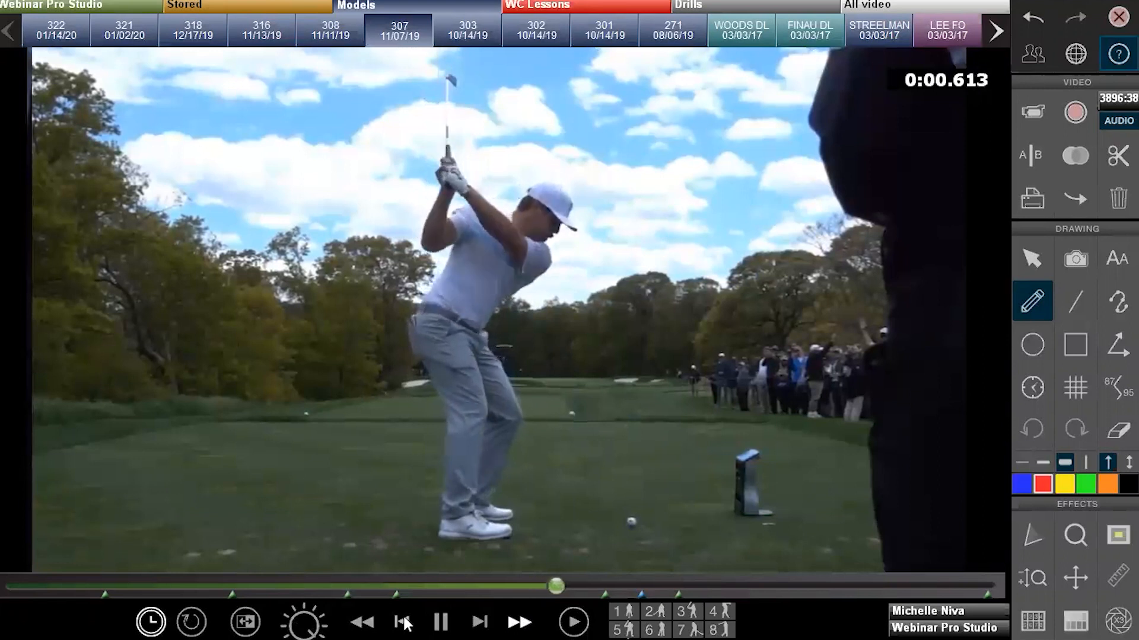
left_click(446, 624)
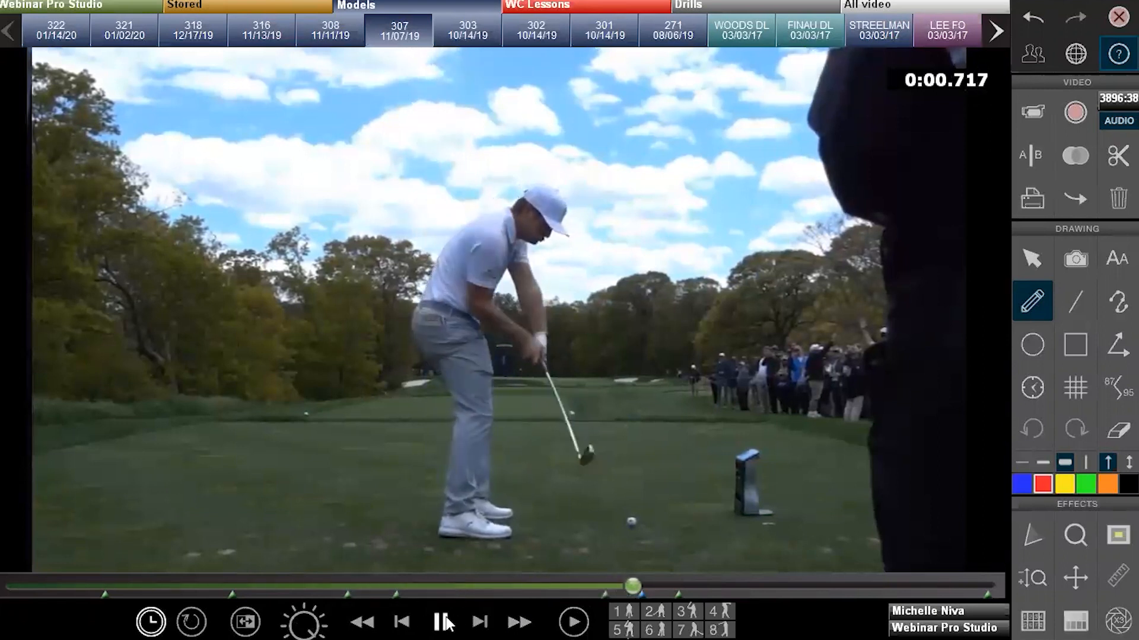
Step four frames forward, play slowly to the follow-through, and switch to the Drills clip category
left_click(481, 623)
left_click(481, 622)
left_click(480, 623)
left_click(480, 622)
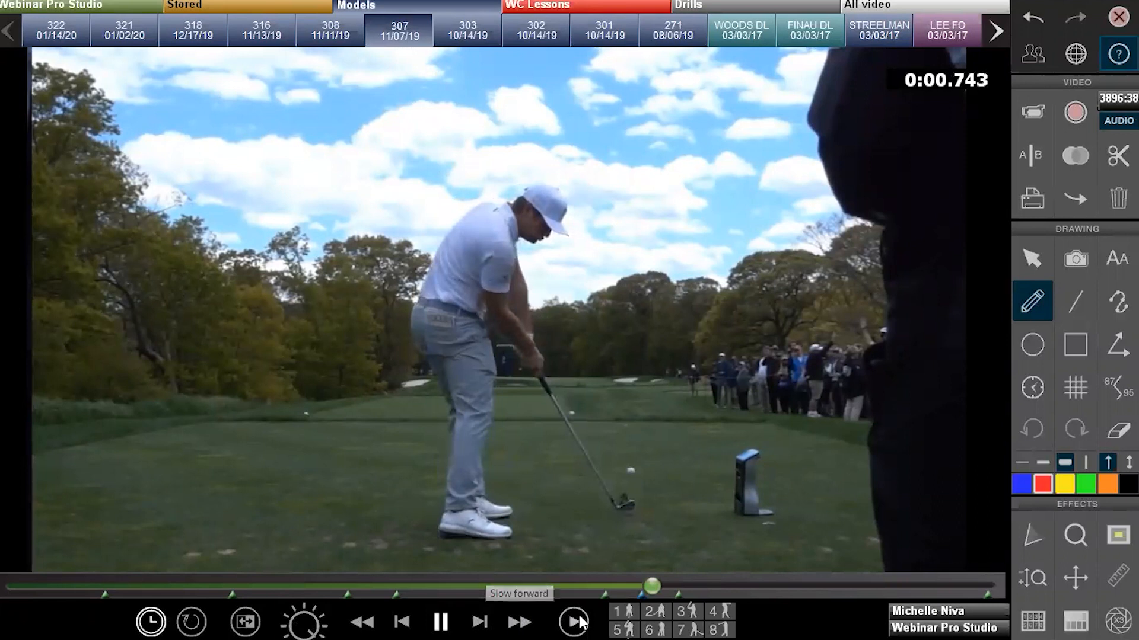
left_click(574, 622)
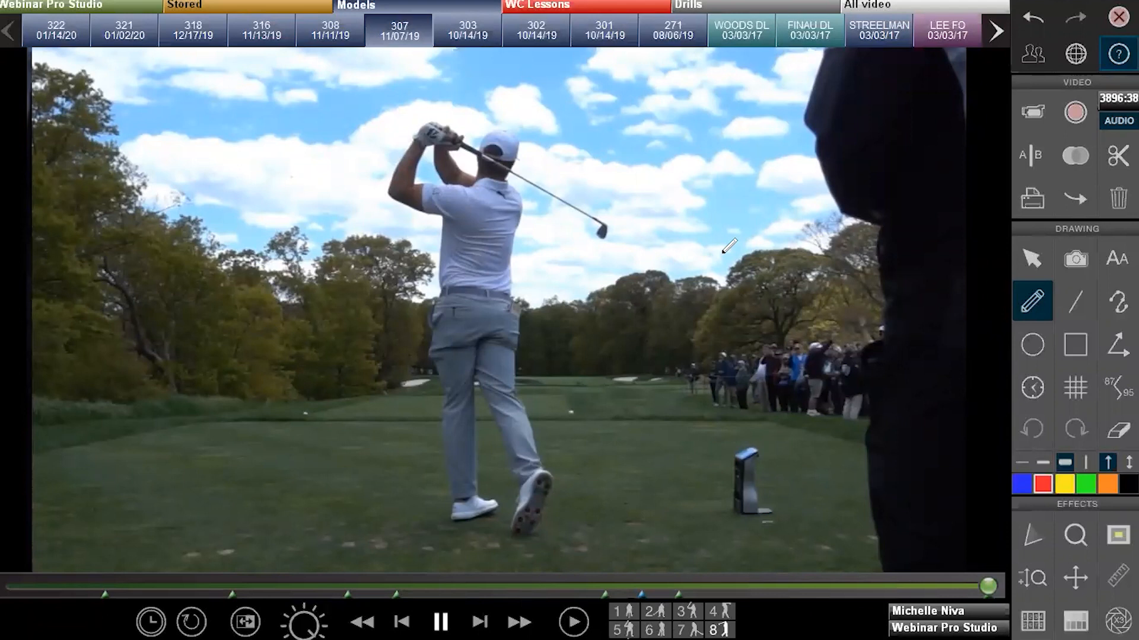
left_click(793, 10)
Load Stored clip 222 and bring up the Internet Academy lesson window
left_click(193, 7)
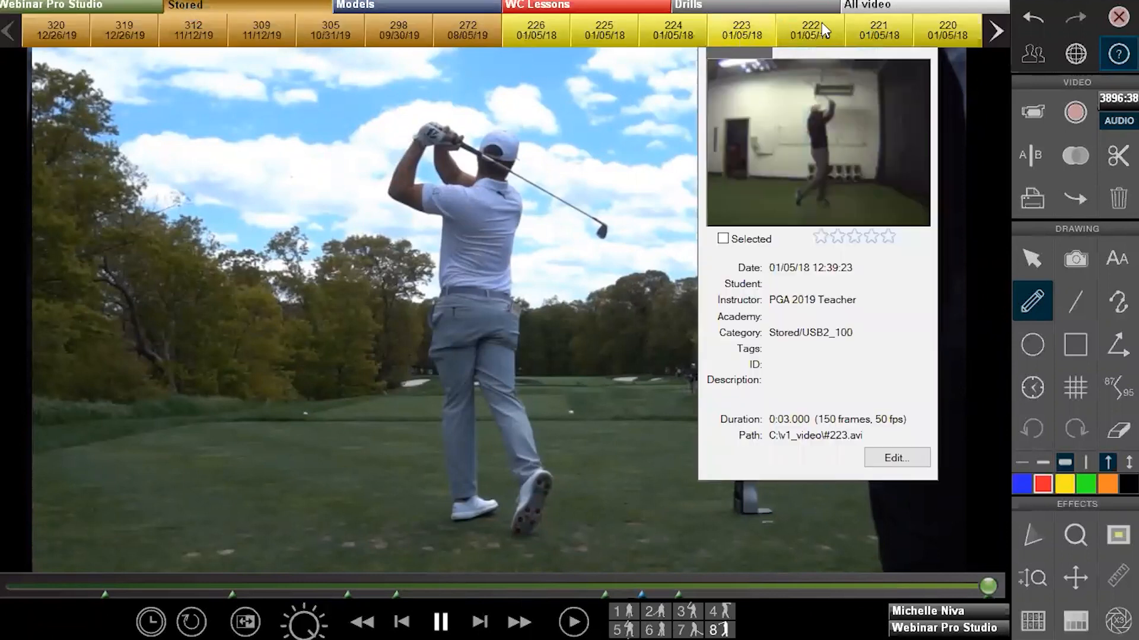
left_click(813, 26)
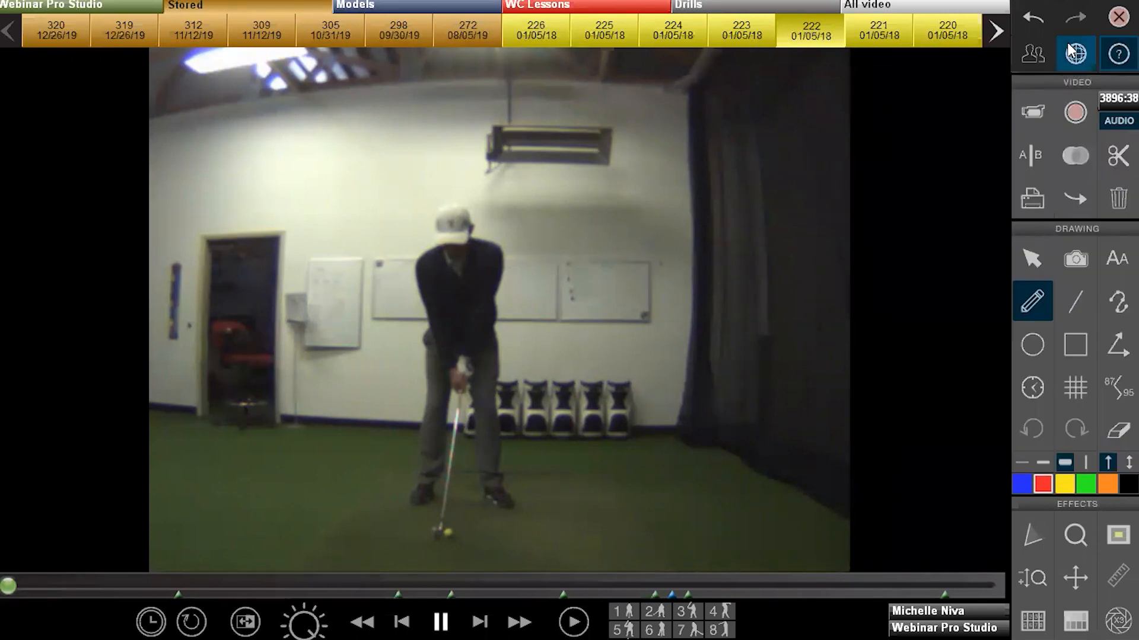
left_click(1066, 42)
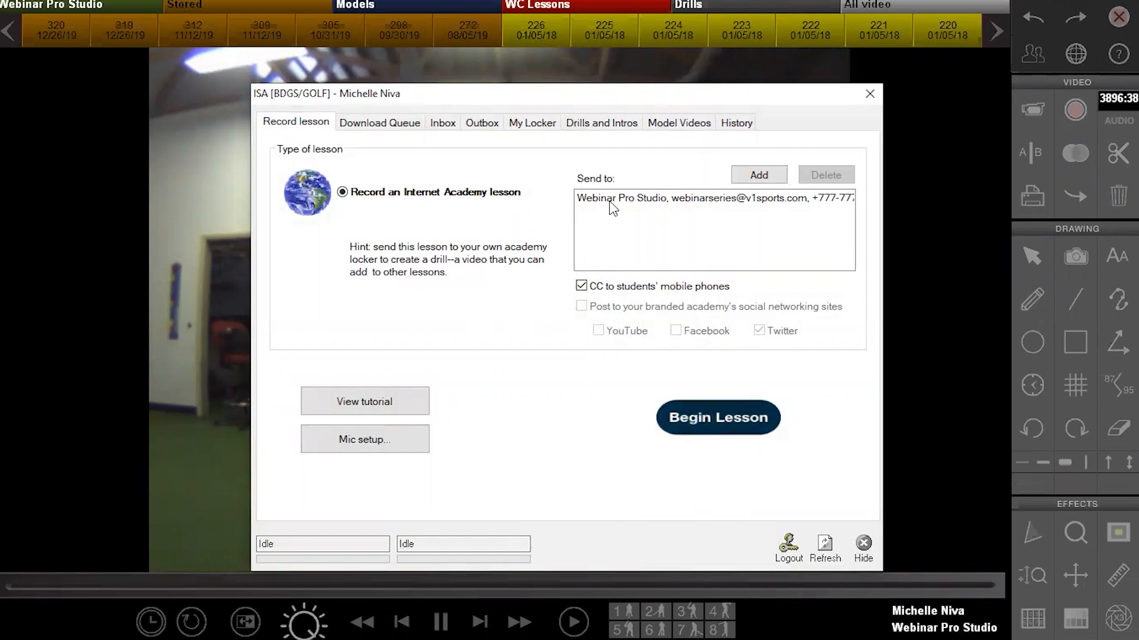
Cancel the student picker and its tag filter without choosing anything, then hide the lesson window
left_click(762, 176)
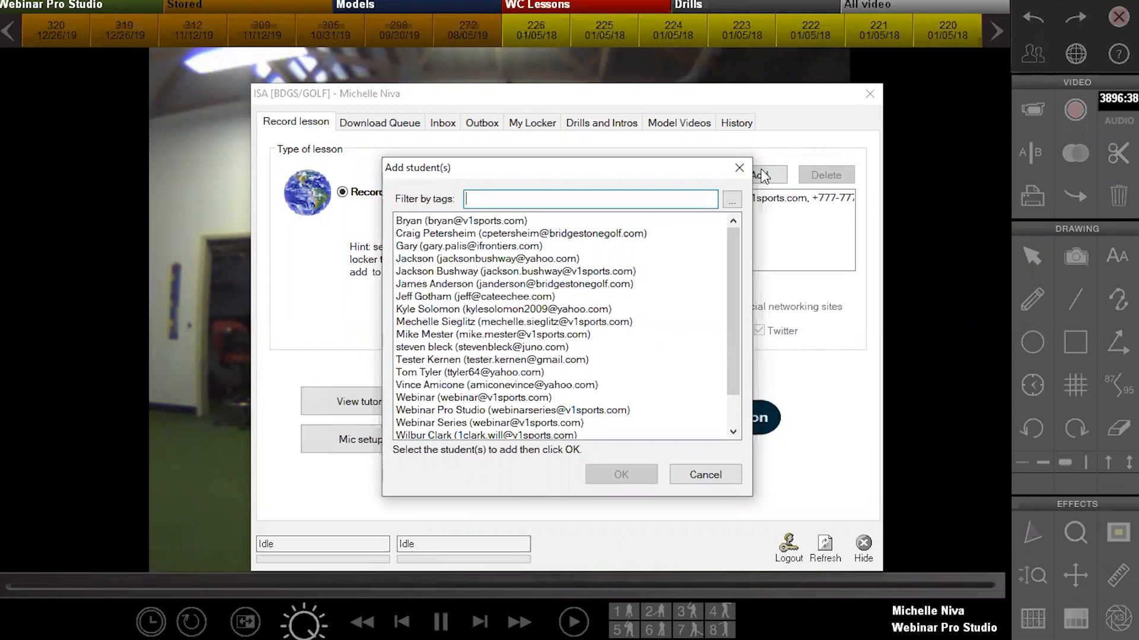
left_click(733, 200)
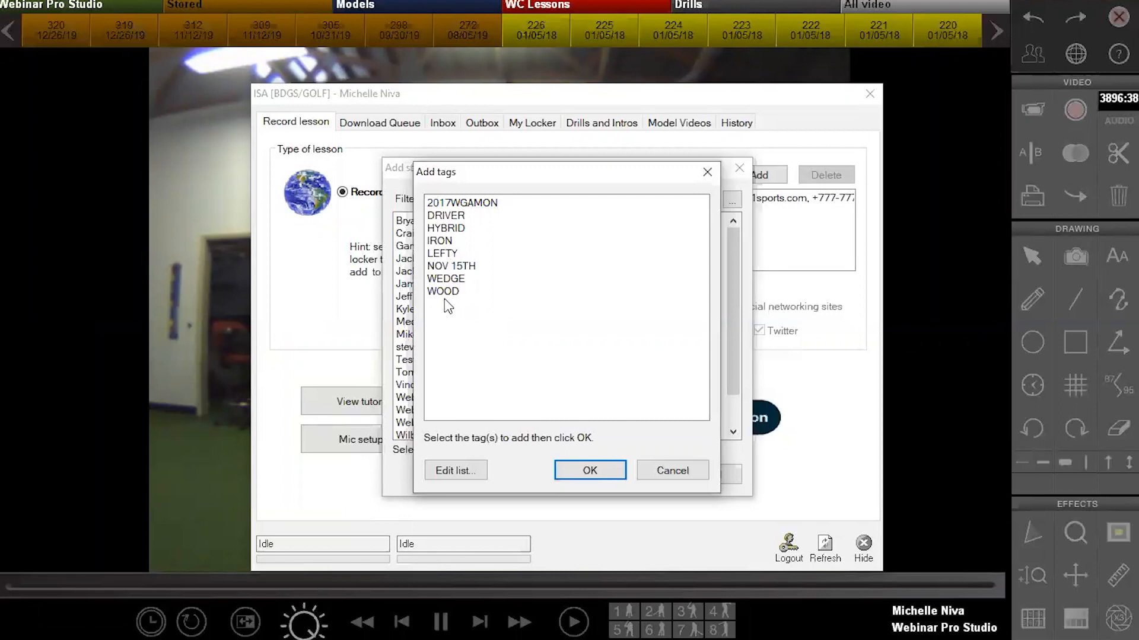
left_click(693, 474)
left_click(697, 475)
left_click(860, 547)
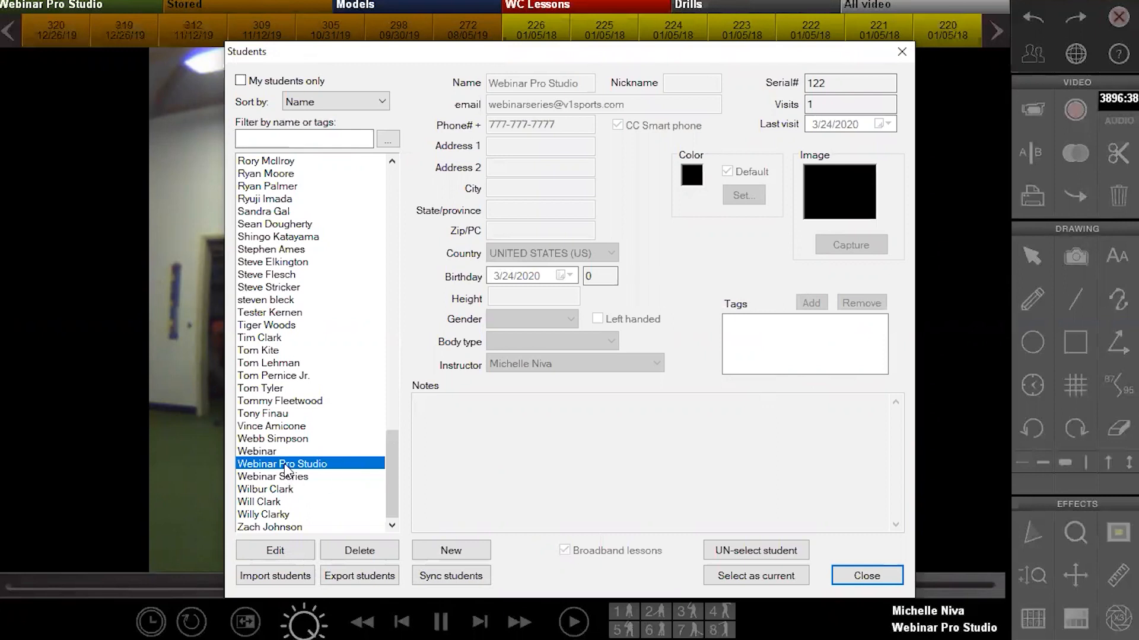
Make the student's record editable and cancel the Add tags list, leaving tags empty
left_click(274, 550)
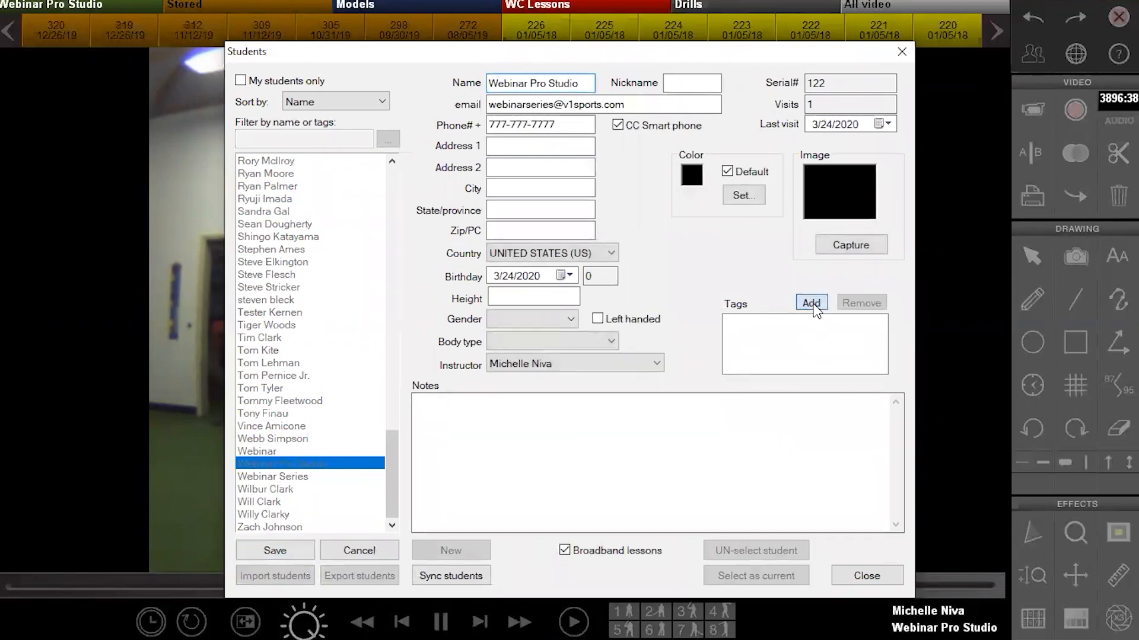
left_click(815, 307)
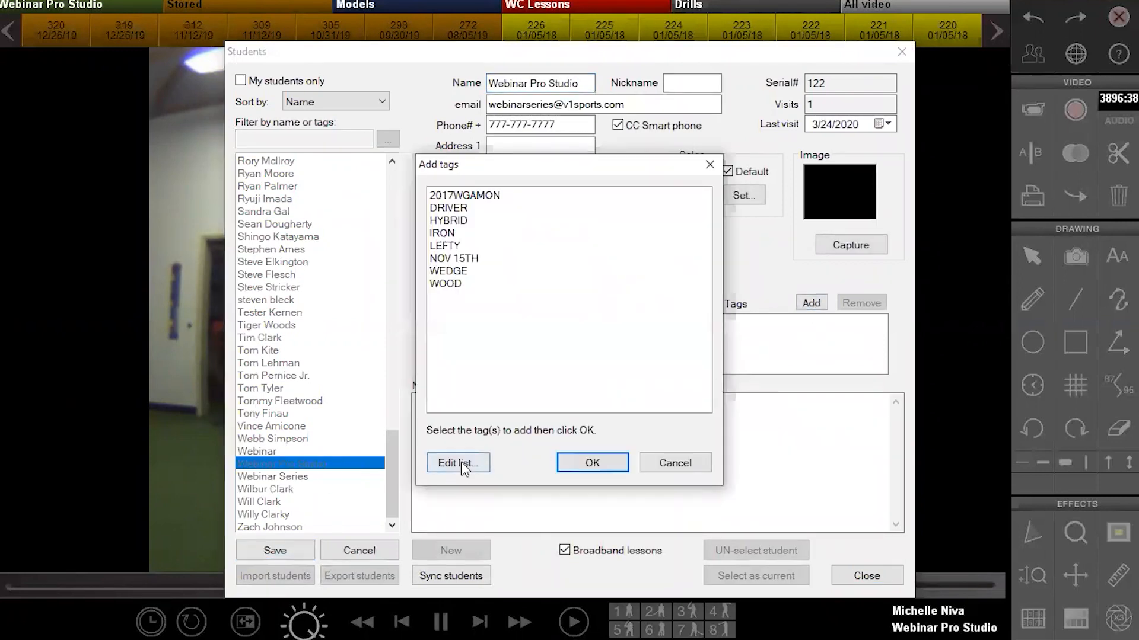
left_click(681, 465)
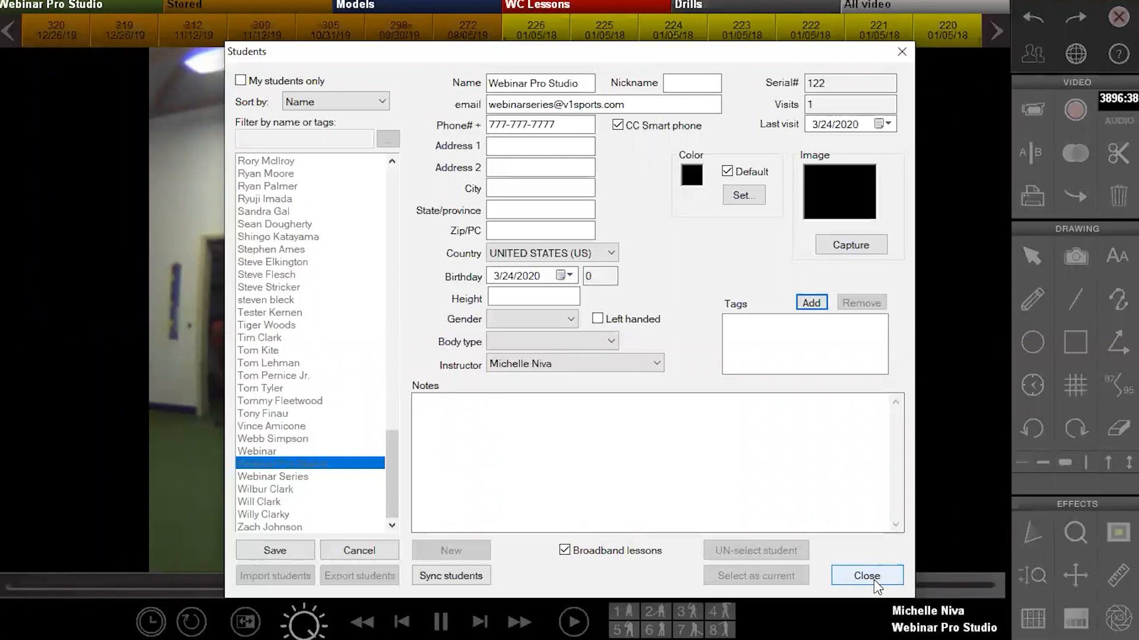
Close the Students window and reopen the lesson's student picker, cancelling the tag filter
left_click(876, 586)
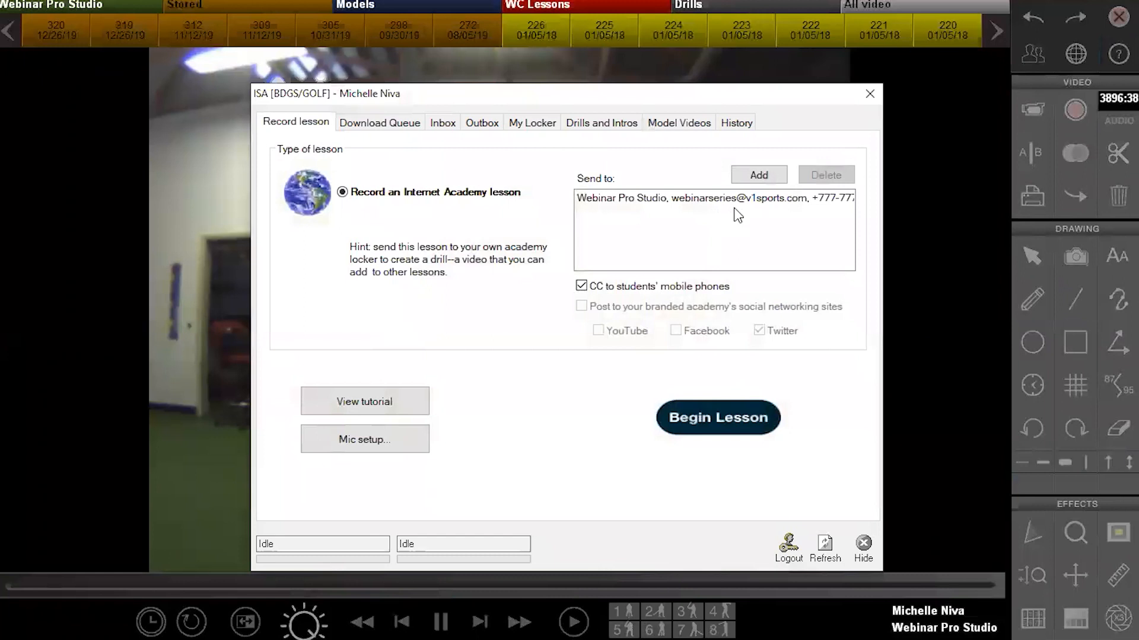
left_click(757, 174)
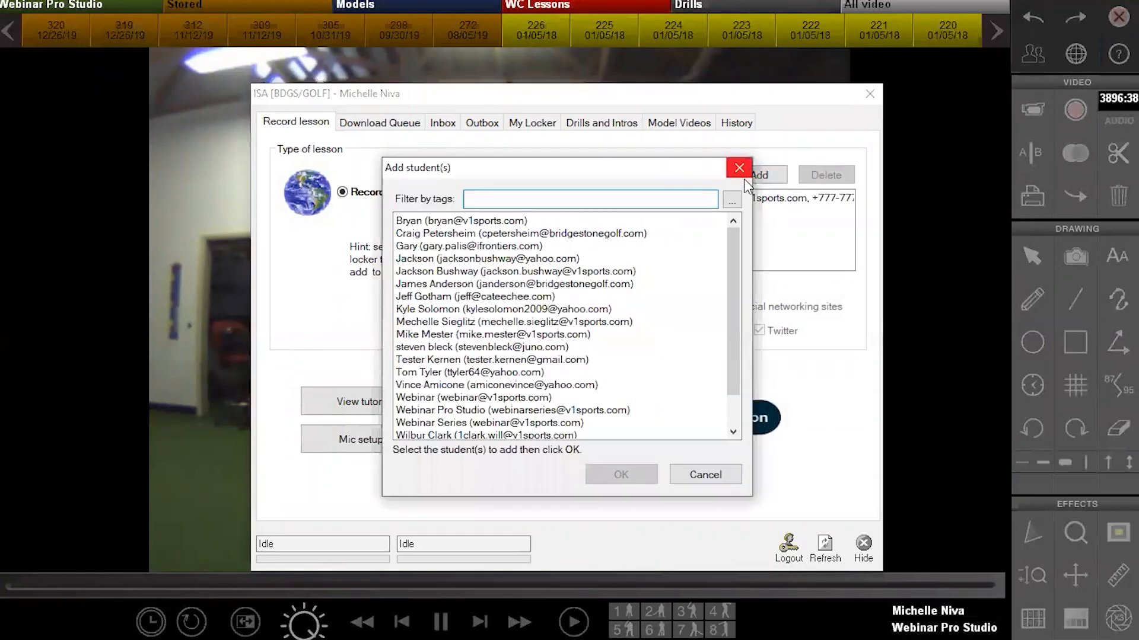
left_click(735, 197)
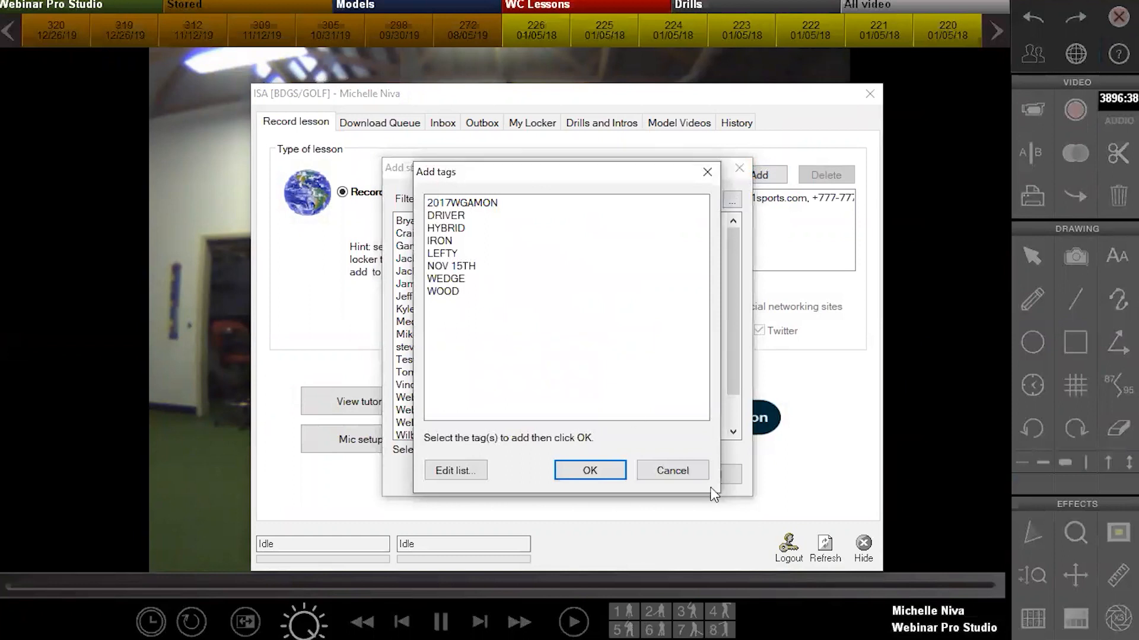
left_click(685, 472)
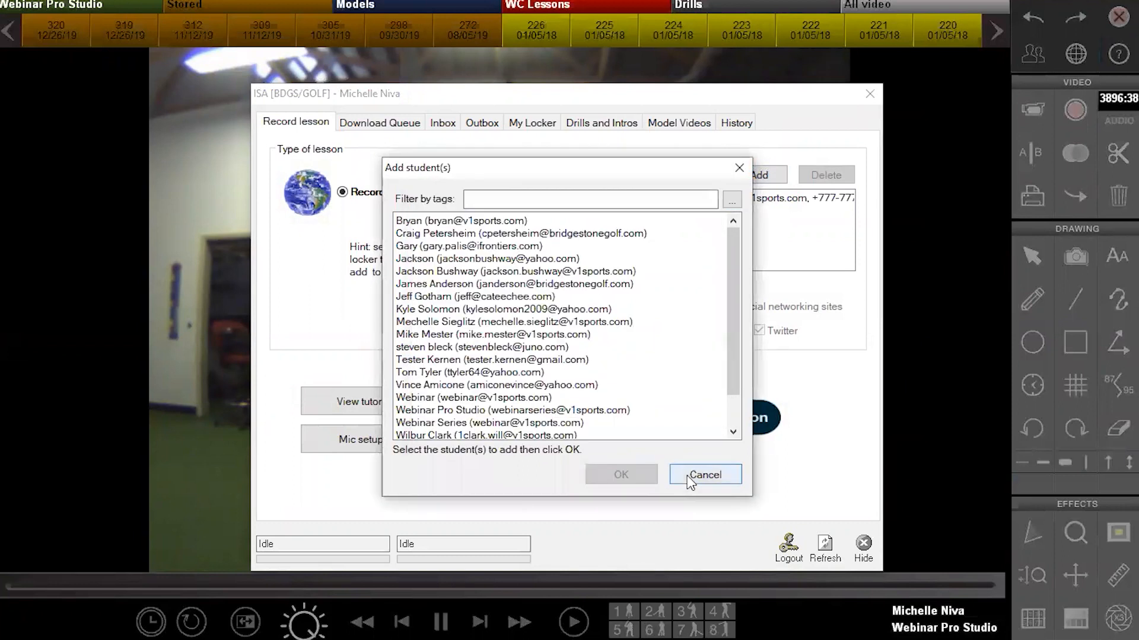
Dismiss the student picker and start the Mic setup wizard
key("Escape")
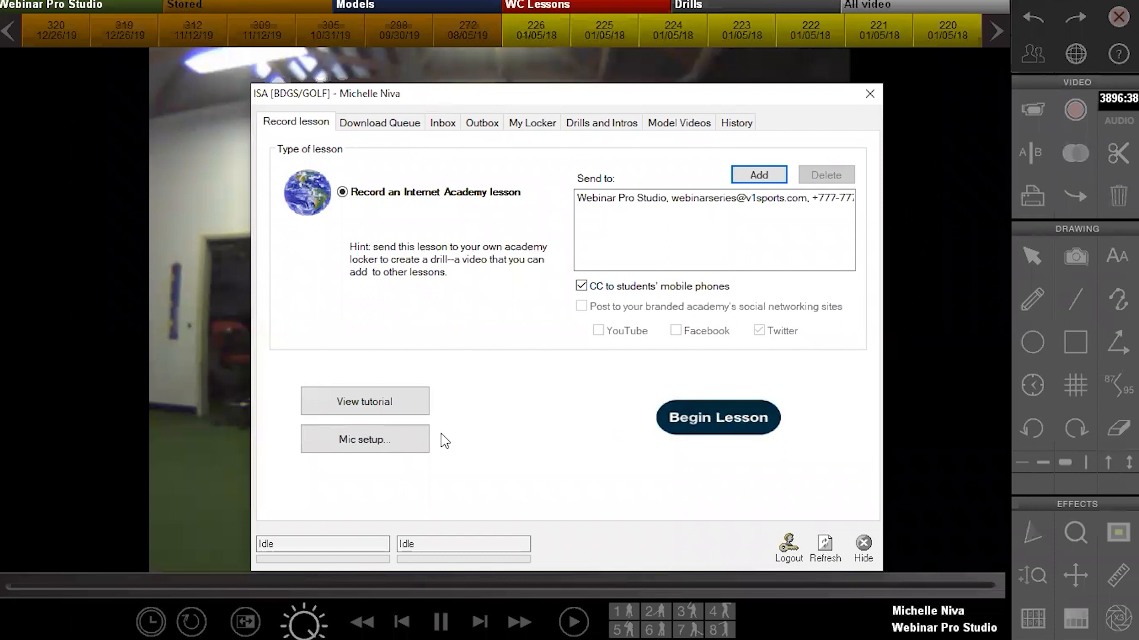
left_click(382, 449)
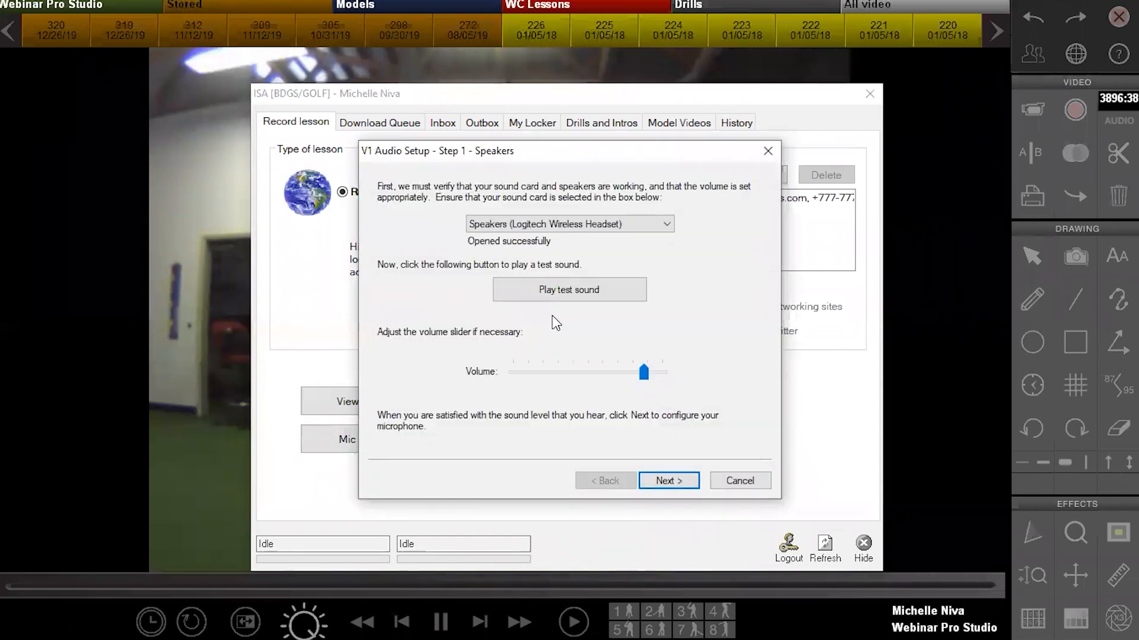
Step through the audio wizard, cancel it unchanged, and begin recording the lesson
left_click(671, 478)
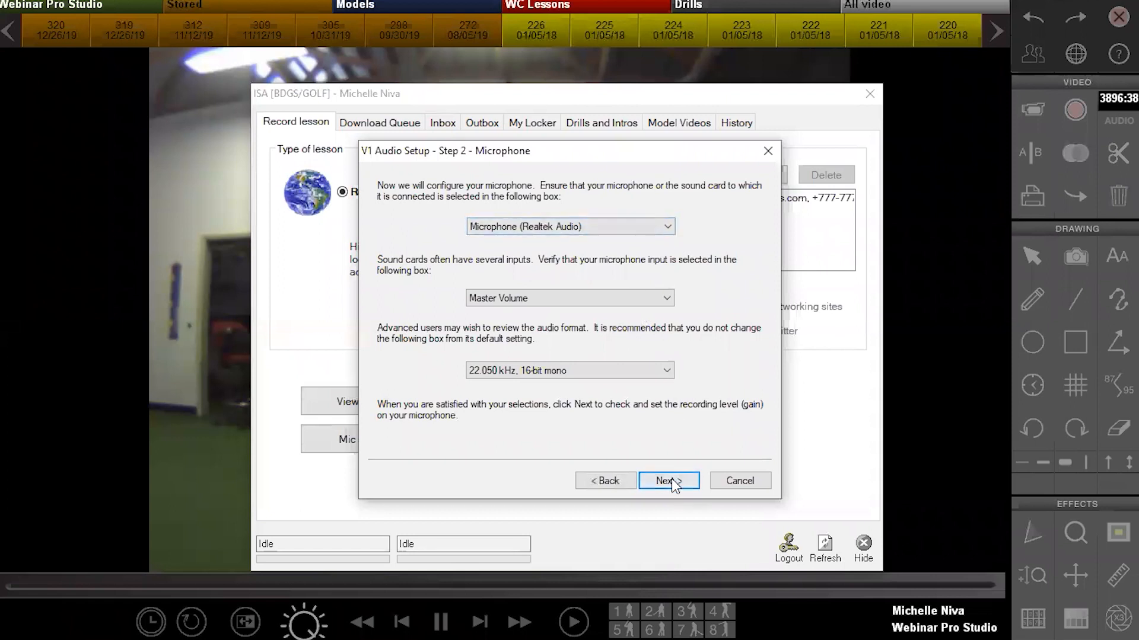
left_click(672, 478)
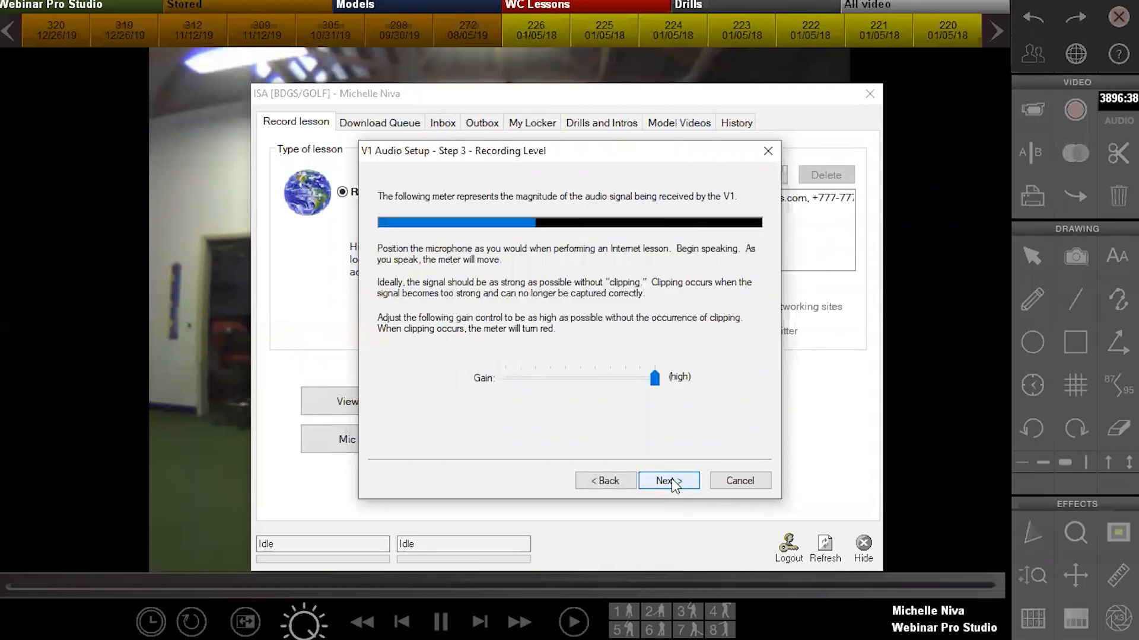
left_click(741, 483)
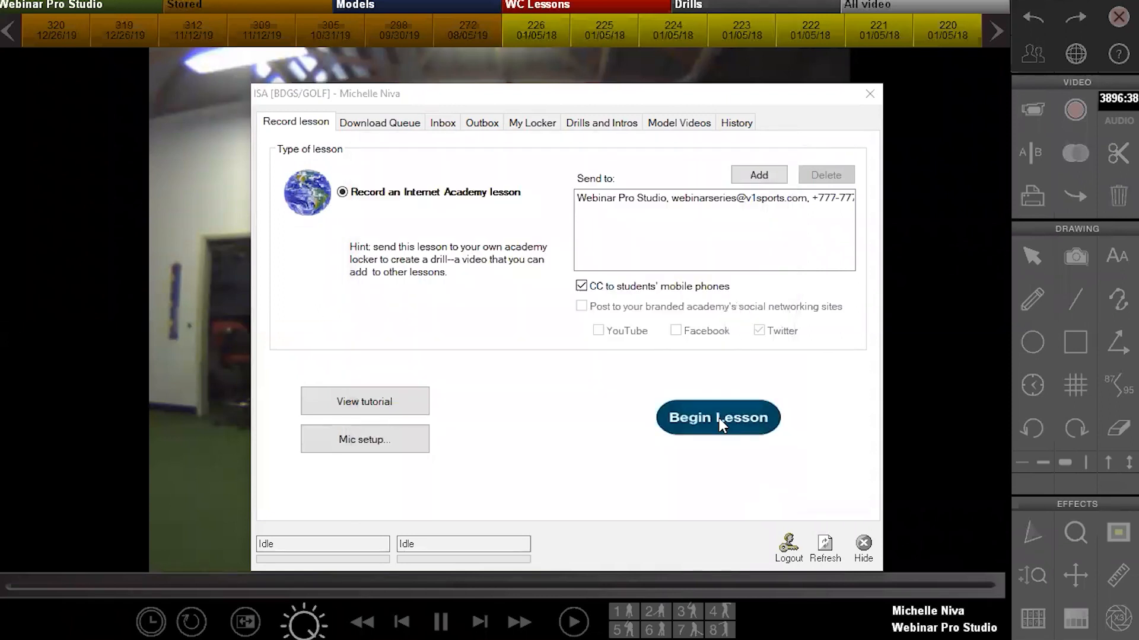
left_click(719, 422)
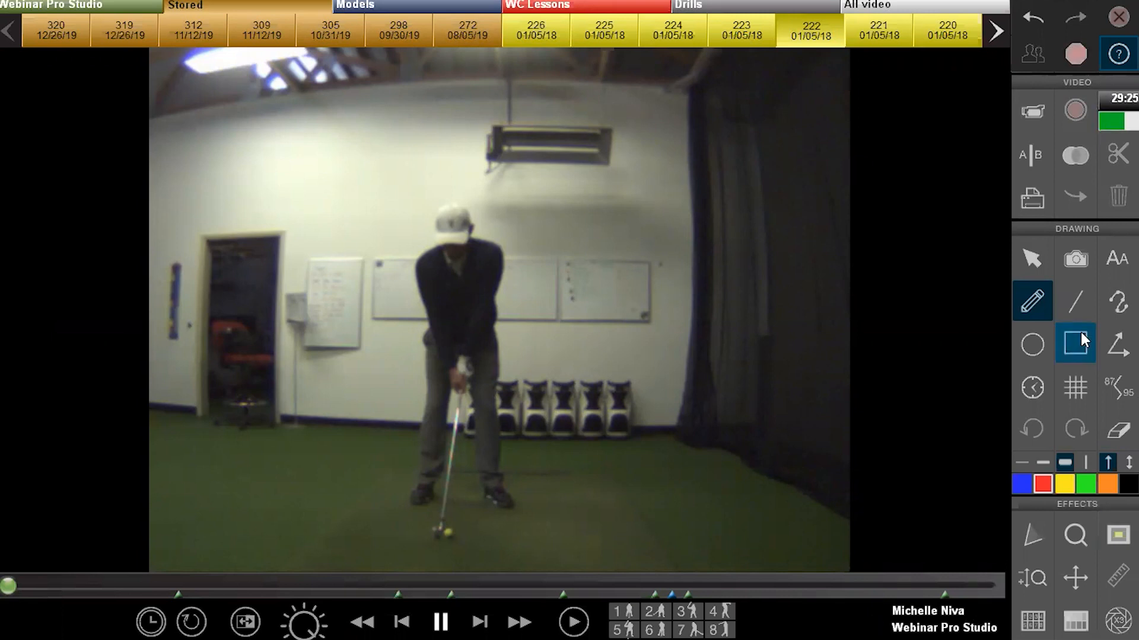
Draw a red arrow from the golfer's chest to the ball and place a 'Head Down' label by his head
left_click(1076, 304)
left_click_drag(467, 285, 451, 537)
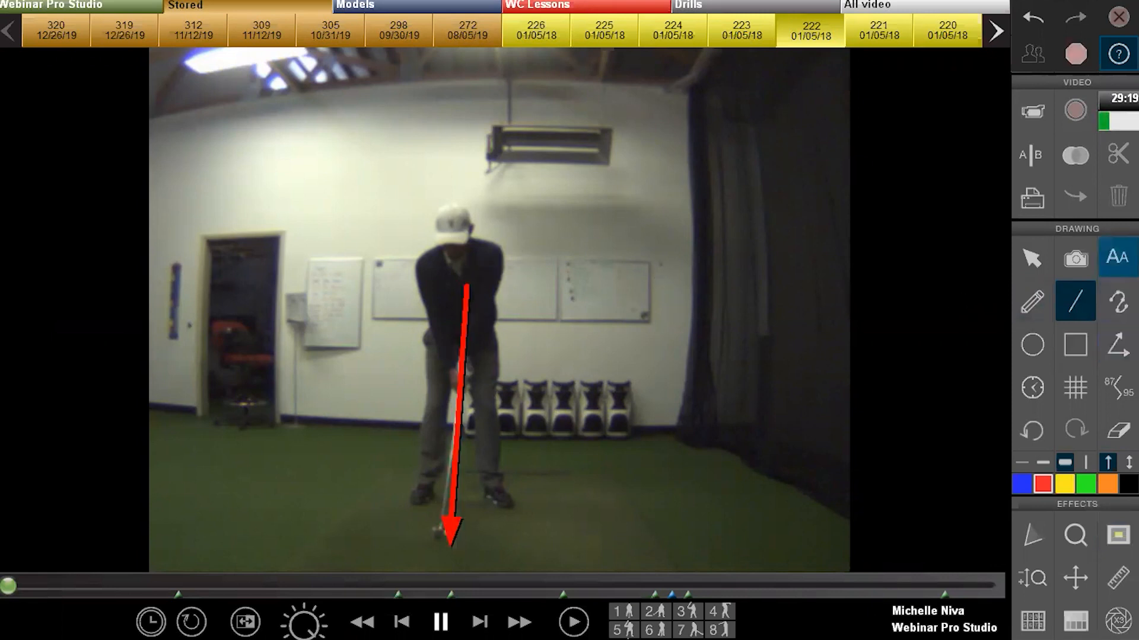
left_click(1114, 261)
left_click(723, 174)
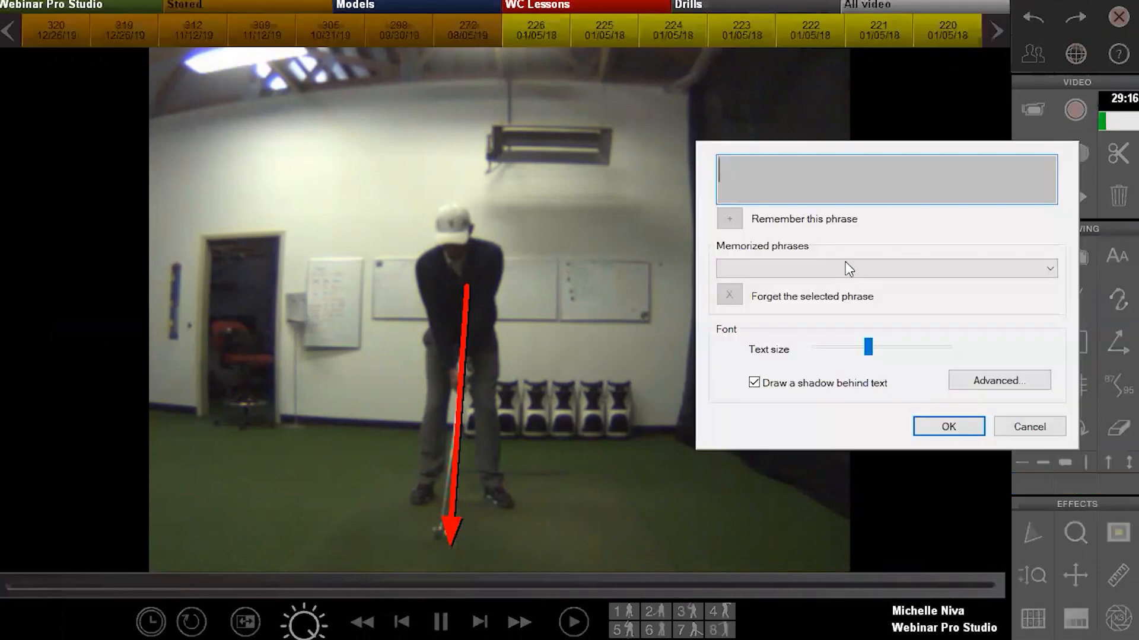
left_click(845, 262)
left_click(815, 179)
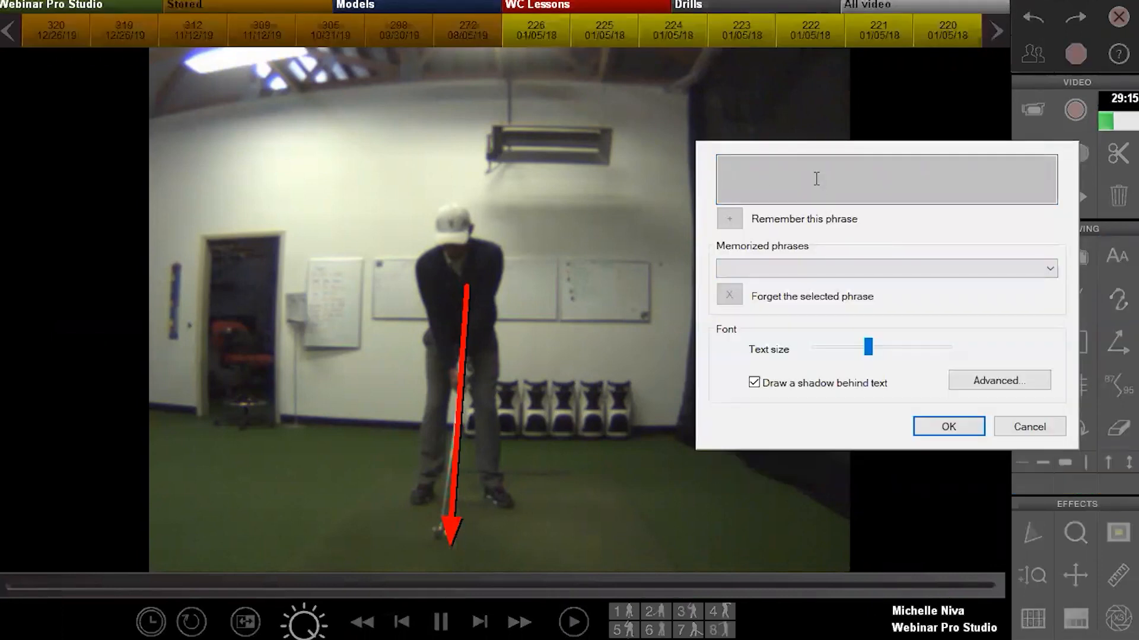
type("Head DOwn")
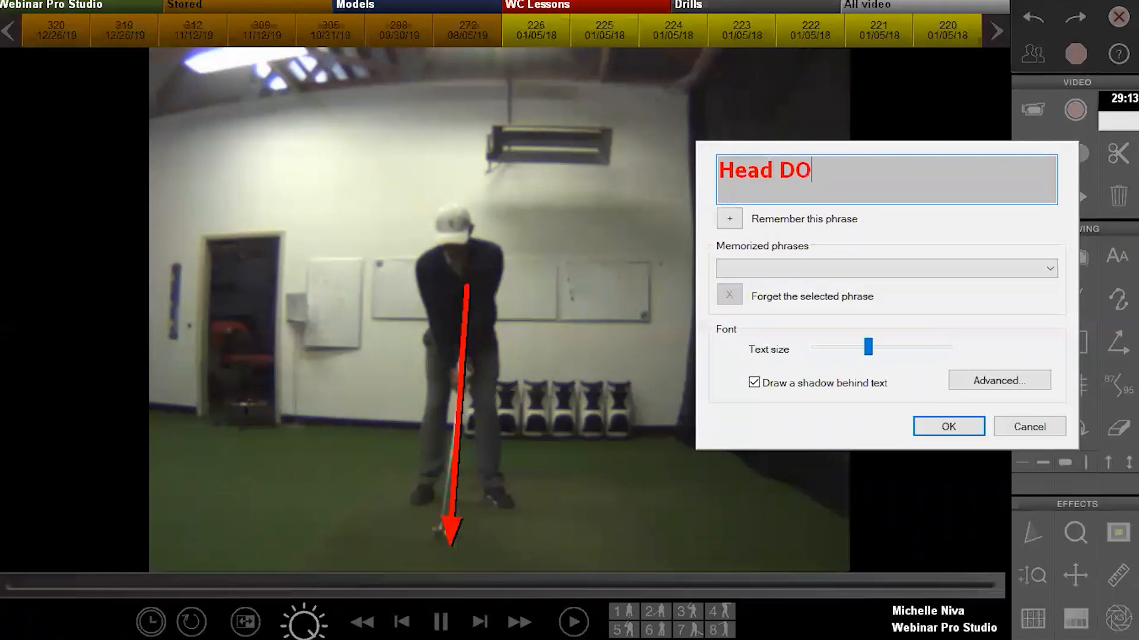
key("BackSpace")
key("BackSpace")
key("BackSpace")
key("BackSpace")
type("Down")
left_click(947, 427)
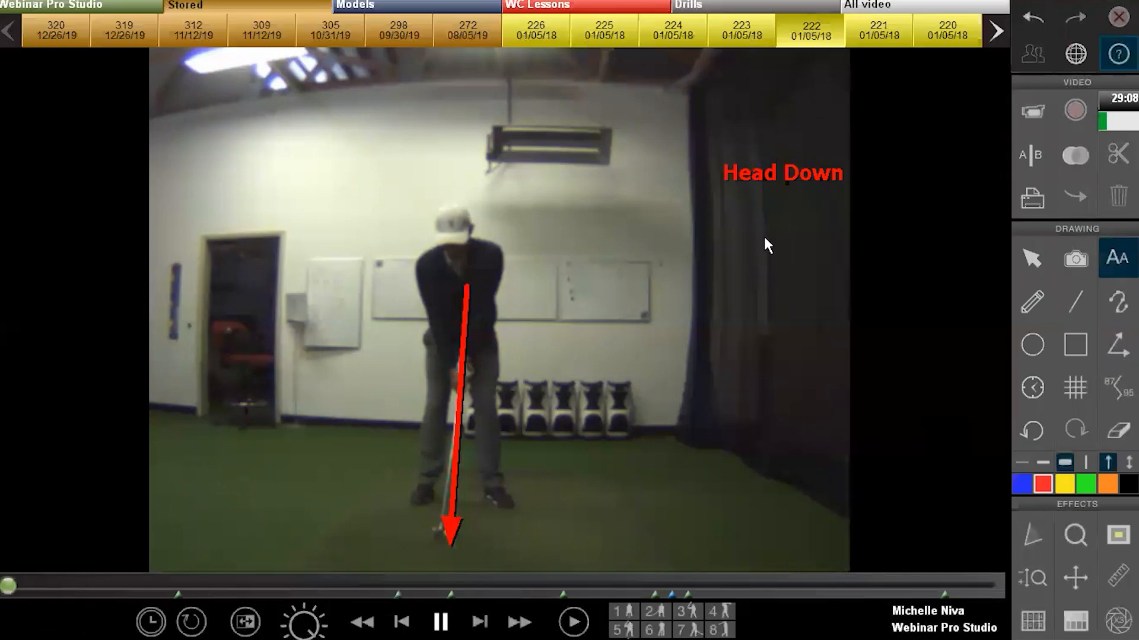
left_click(1020, 251)
left_click_drag(766, 176, 657, 180)
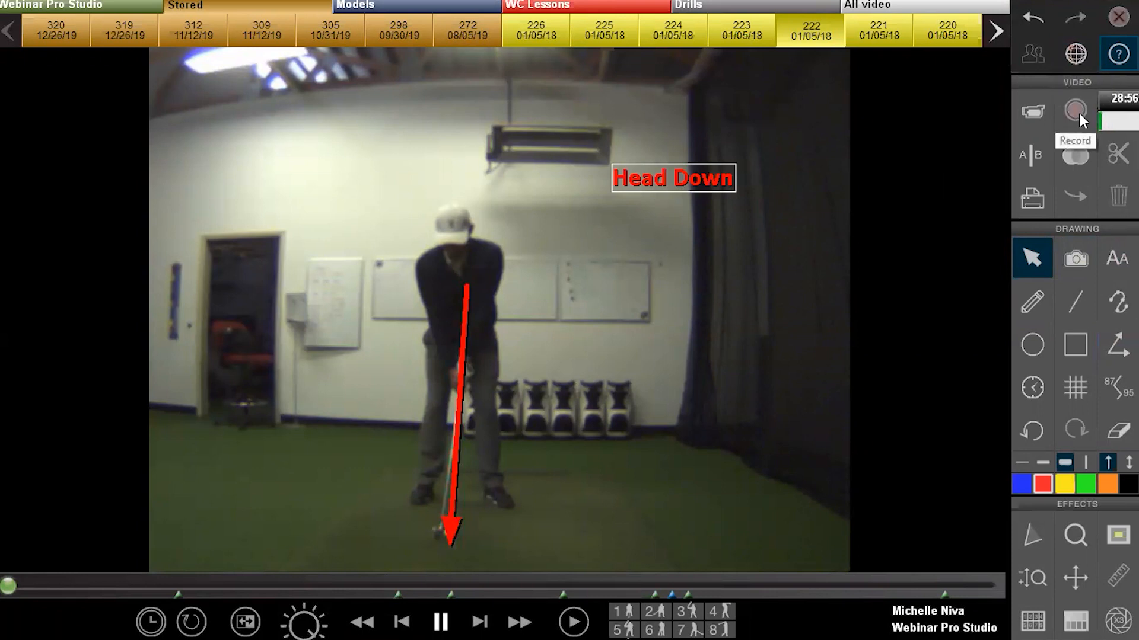
Pause the lesson recording, then resume it over clip 222 with the Head Down label
left_click(1075, 54)
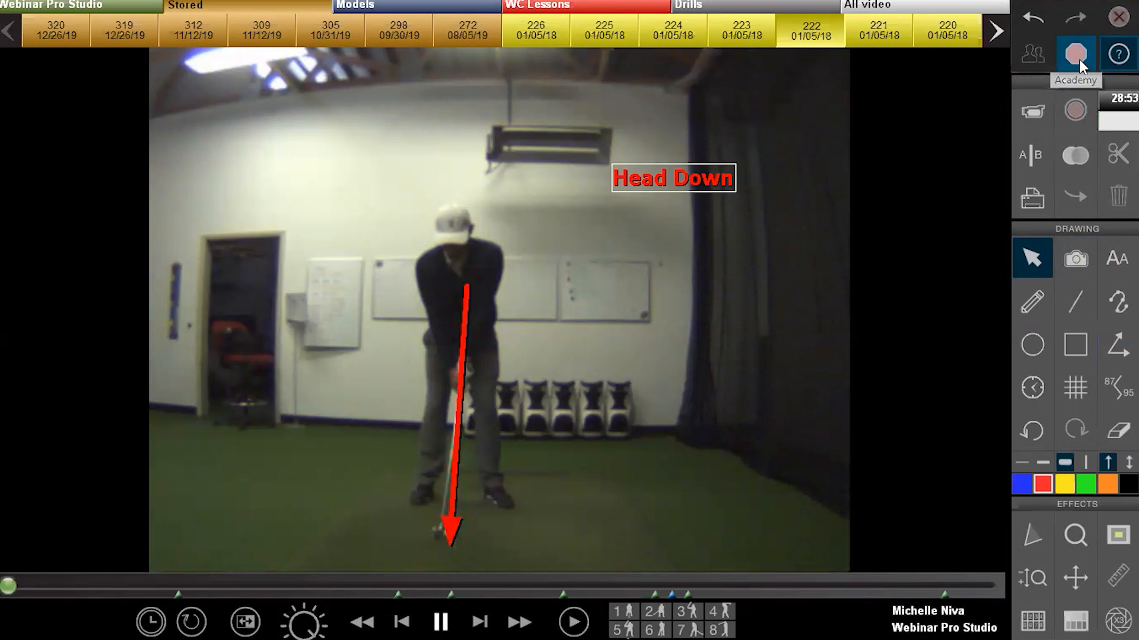
left_click(1079, 58)
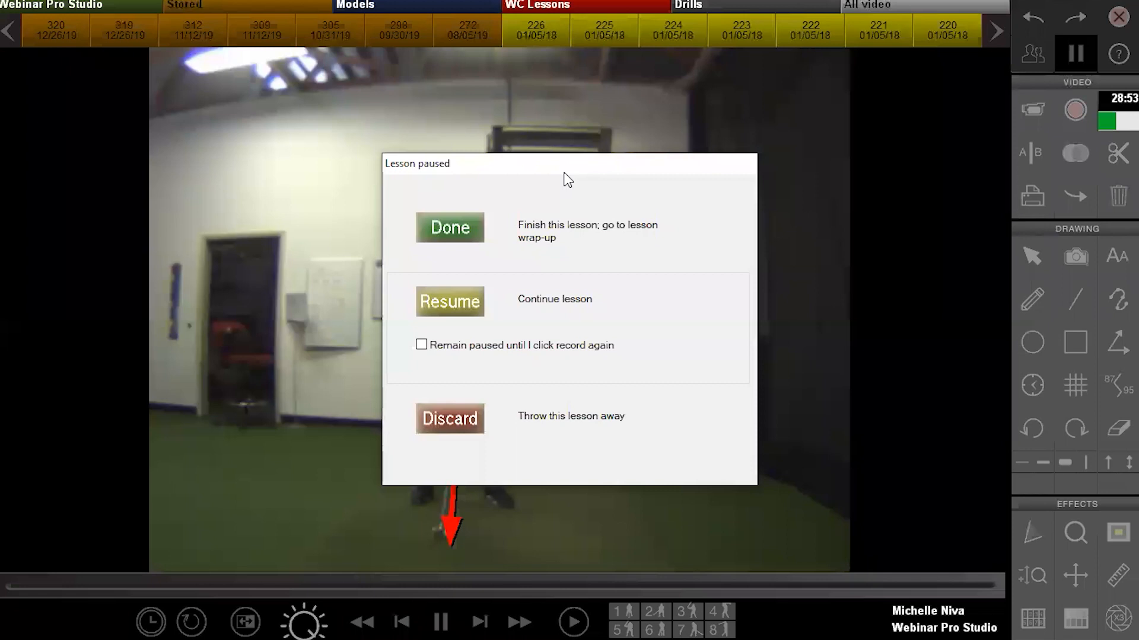
left_click(457, 297)
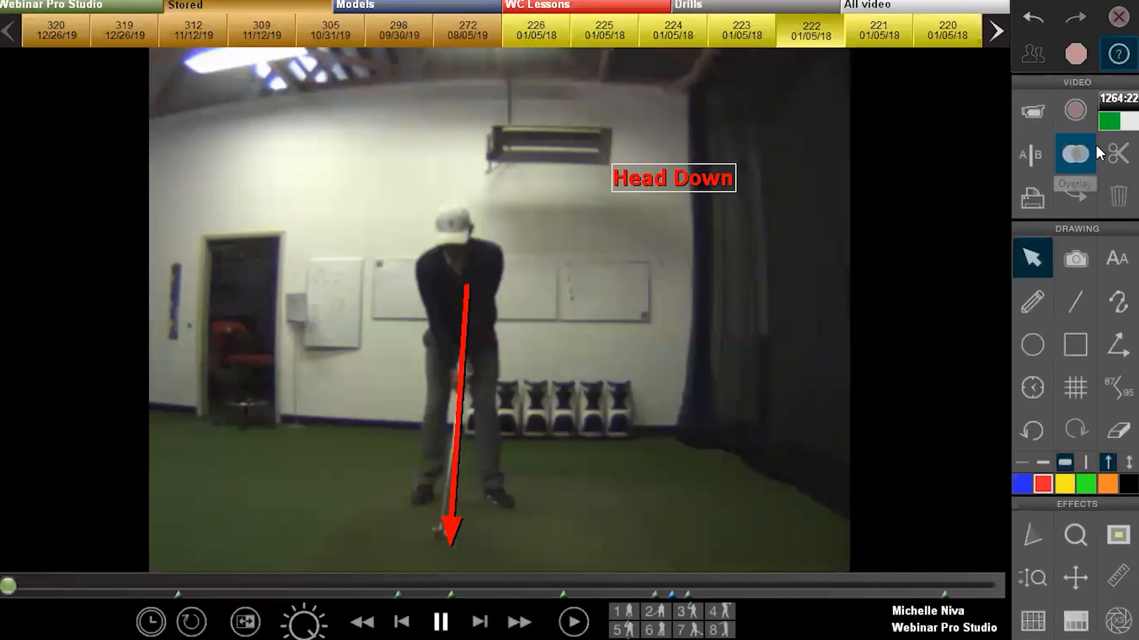
Show clip 223 beside the annotated swing, play it back to address, and mark its impact
left_click(1041, 153)
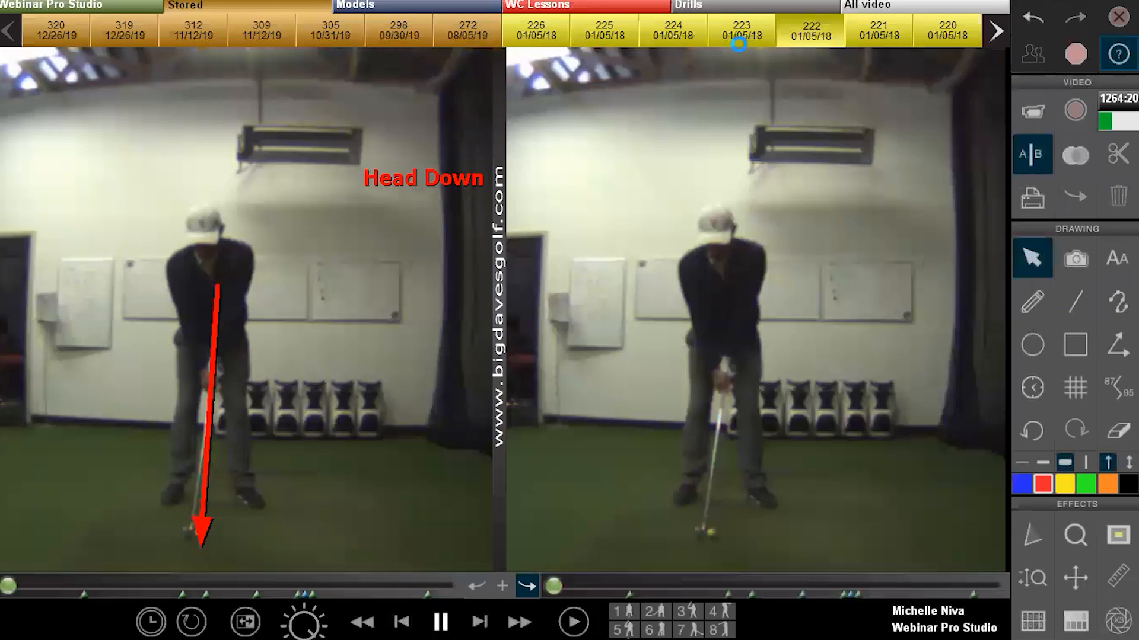
left_click(742, 35)
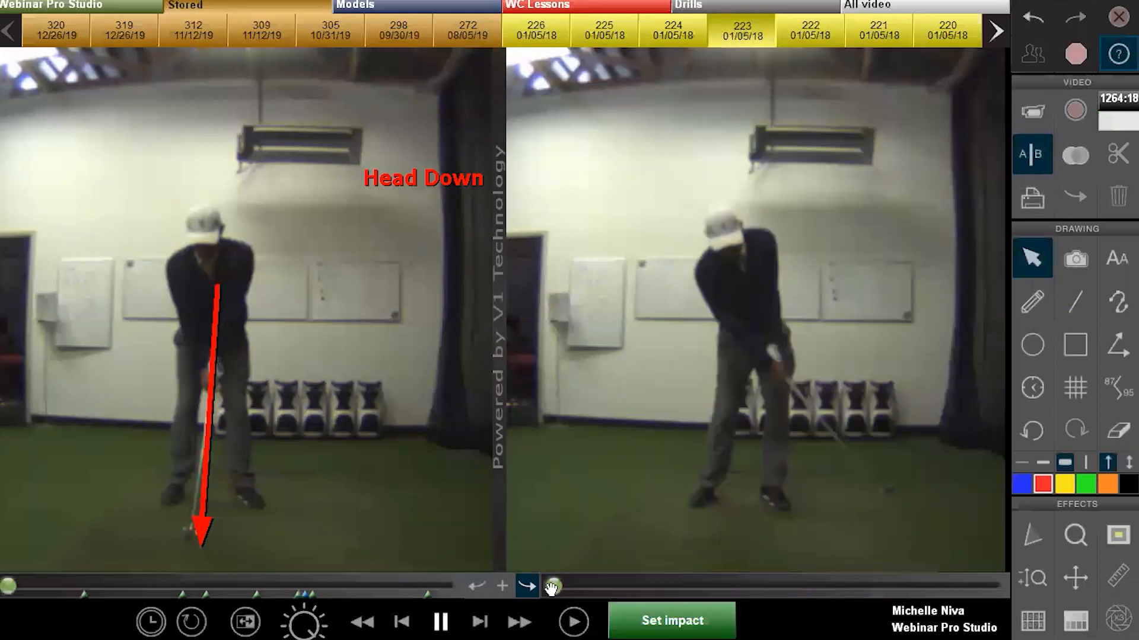
left_click(573, 622)
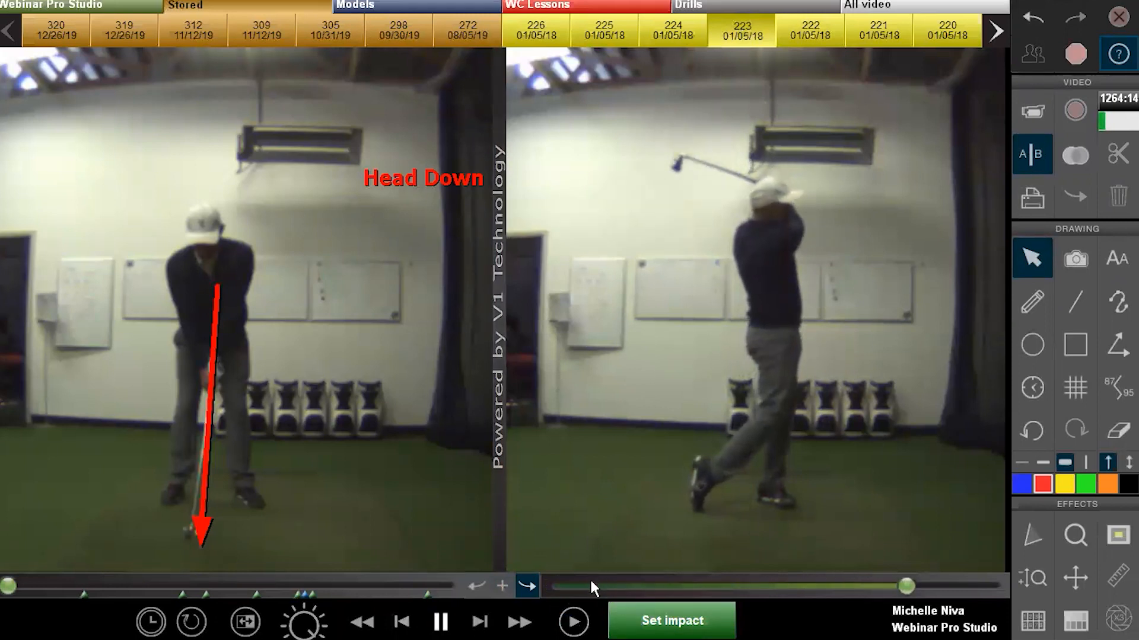
left_click_drag(899, 585, 484, 595)
left_click(673, 616)
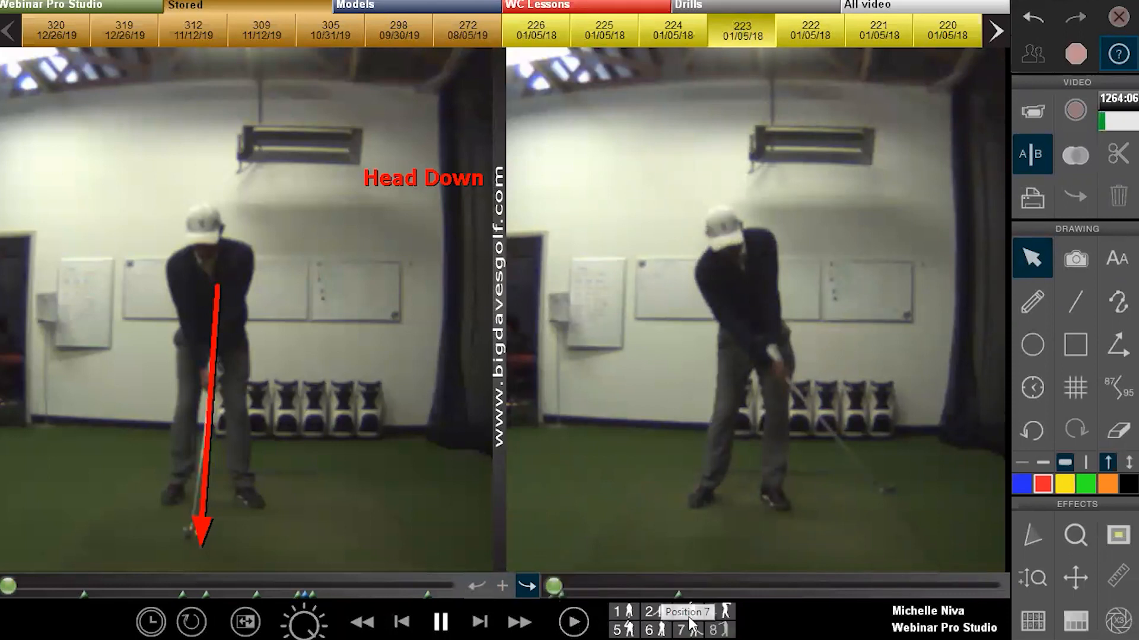
Jump clip 223 to key position 7, move the left swing to backswing, and pause recording
left_click(690, 627)
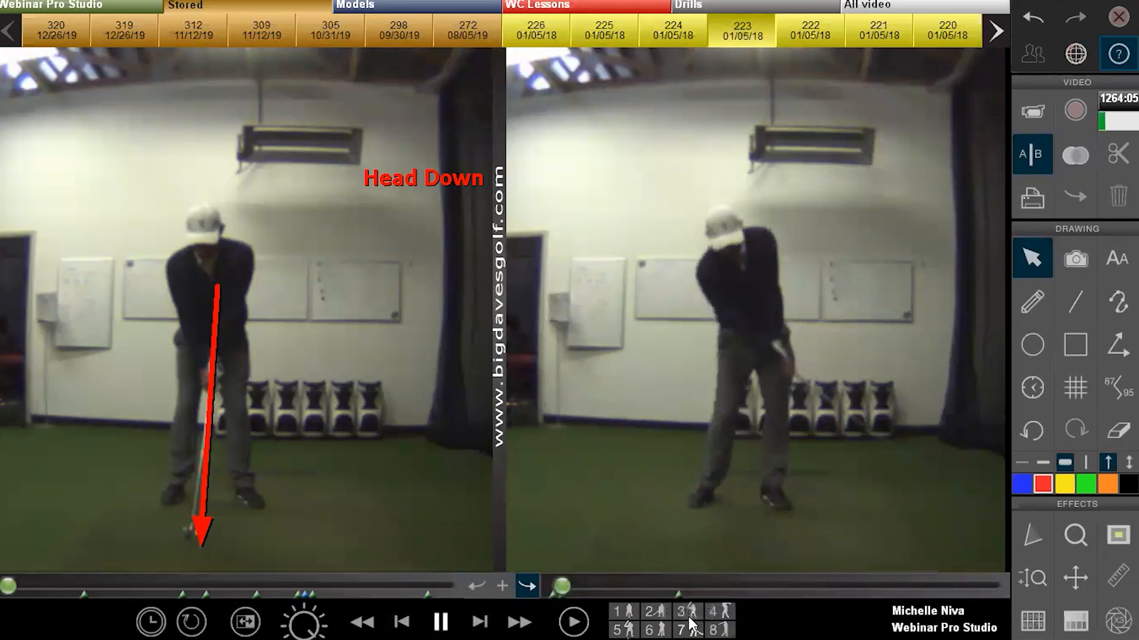
left_click(501, 585)
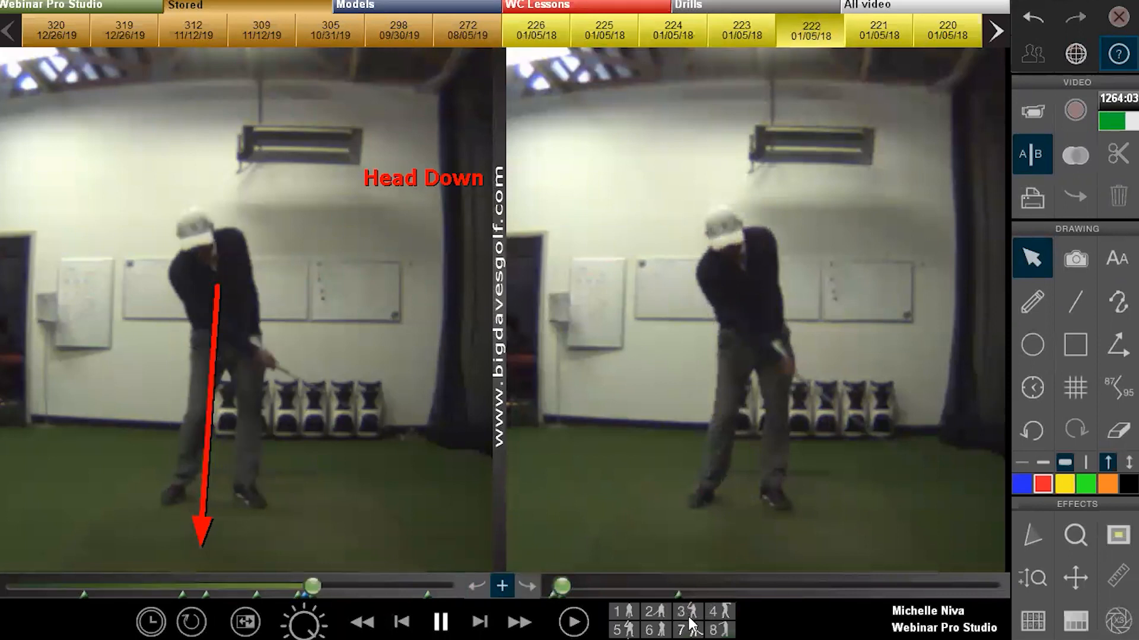
left_click(689, 616)
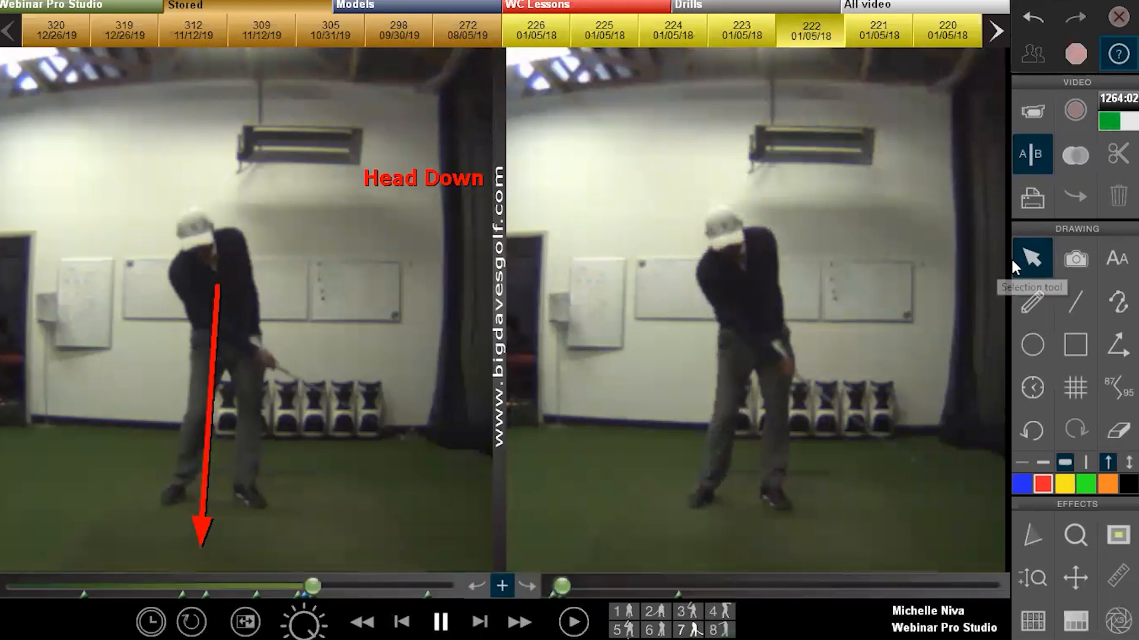
left_click(1079, 55)
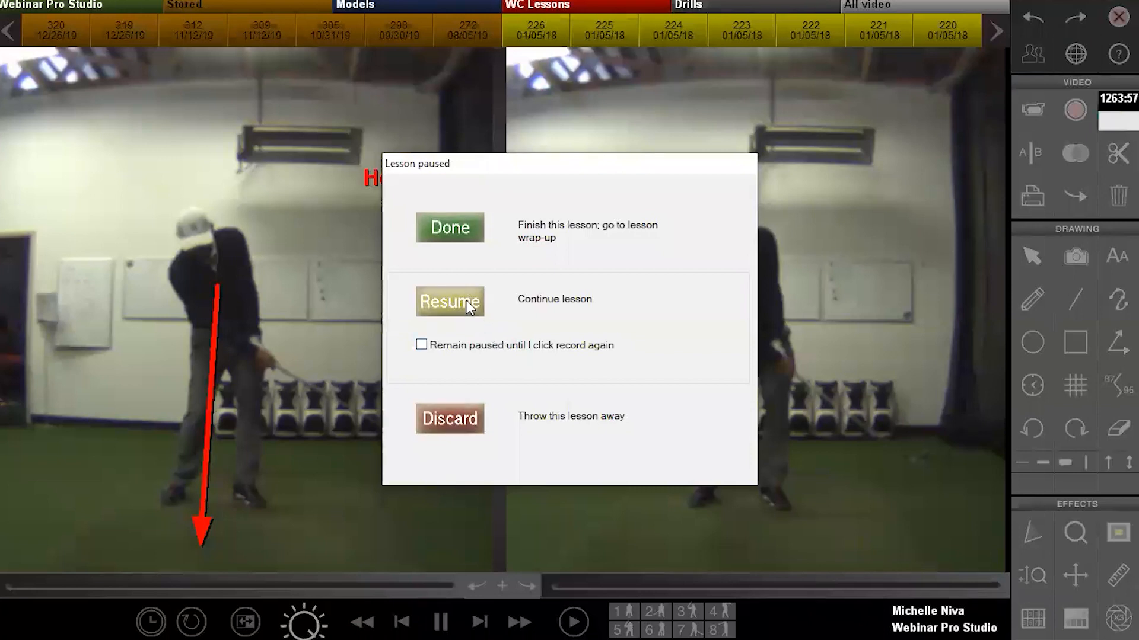
Finish the lesson and play the 1m33s recording in the wrap-up preview
left_click(457, 229)
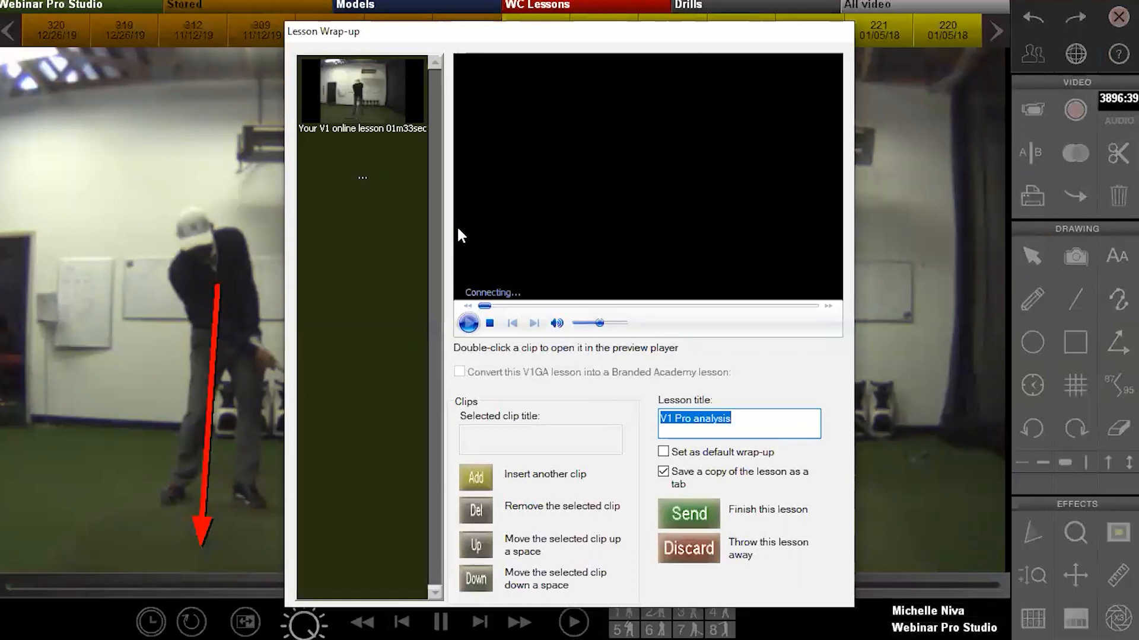
left_click(468, 323)
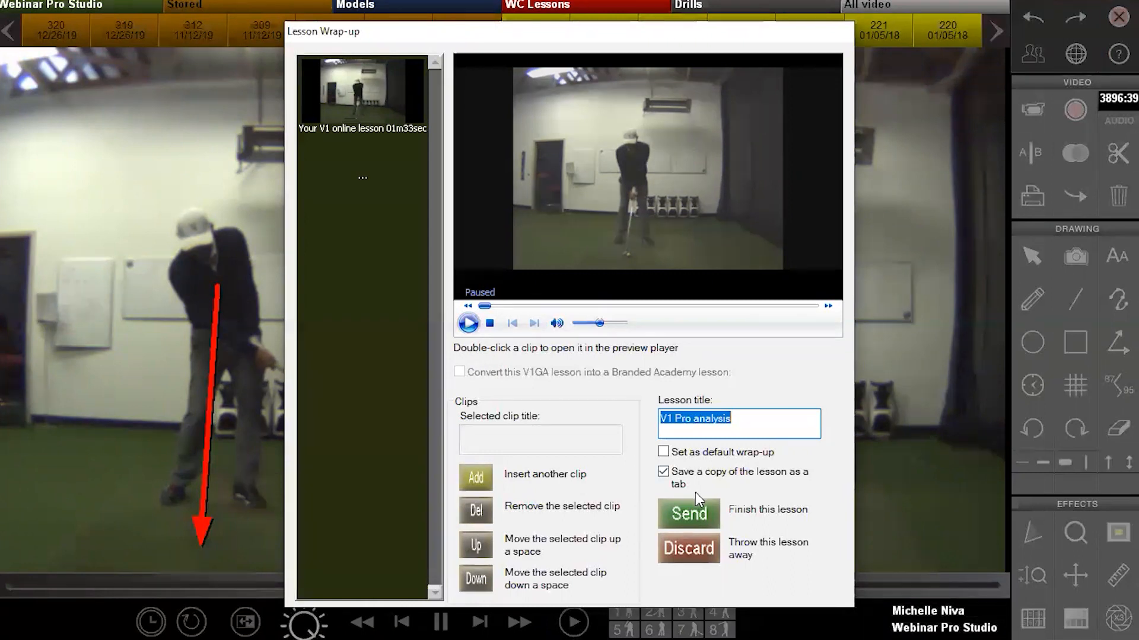
Replace the 'V1 Pro analysis' lesson title with 'Webinars First Lesson'
key("BackSpace")
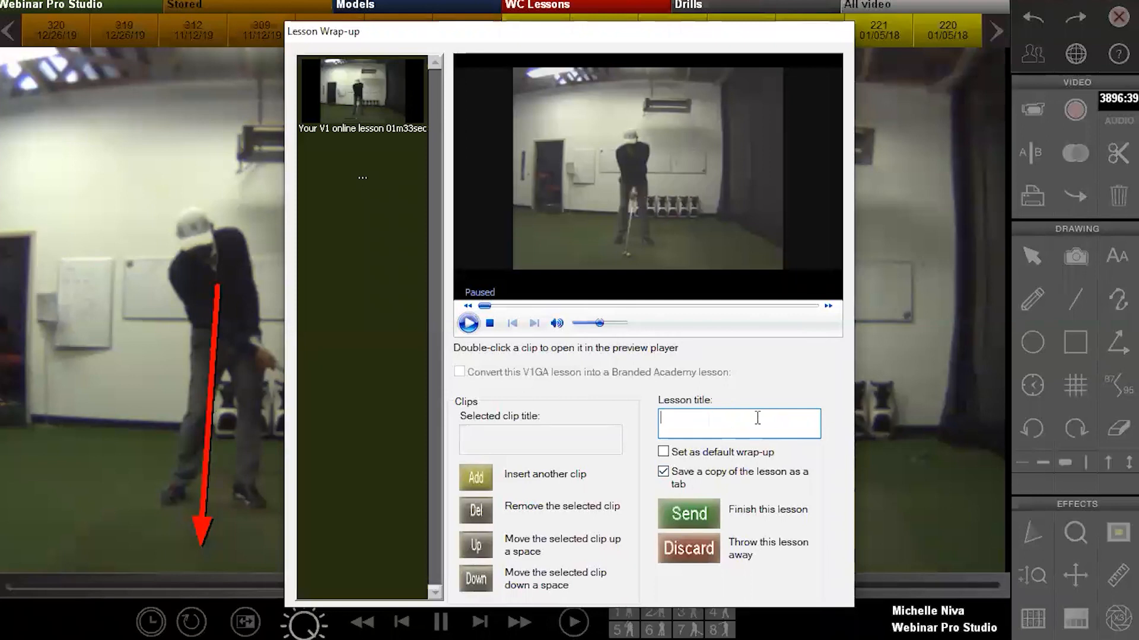
type("Webinars First Lesson")
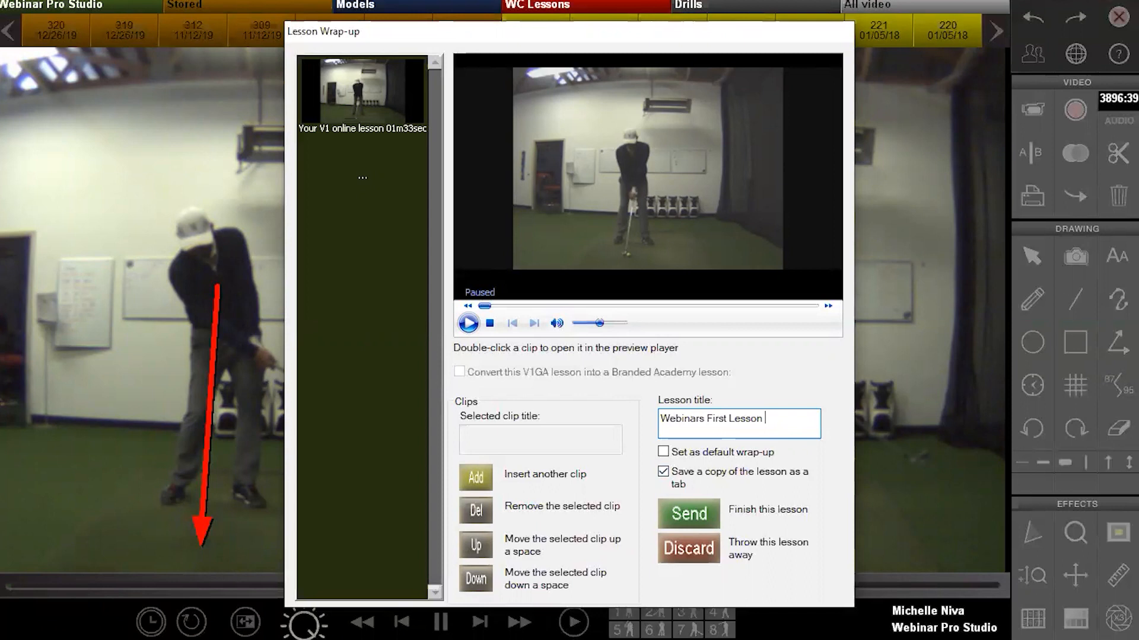
Add the Imported content clip and place it below the lesson recording
left_click(477, 476)
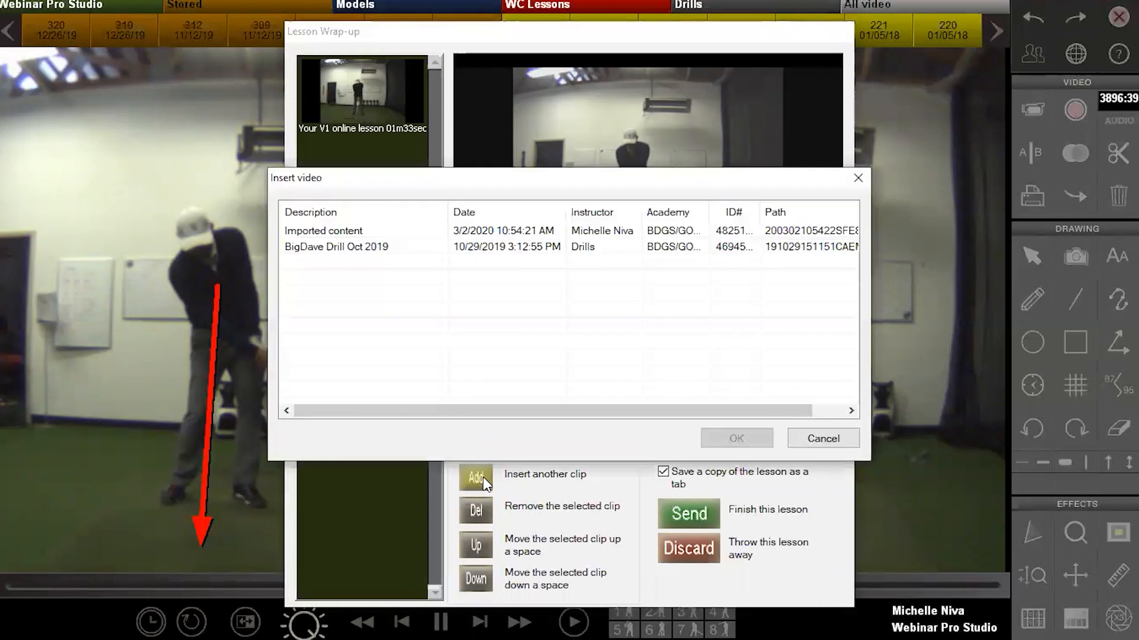
double_click(483, 231)
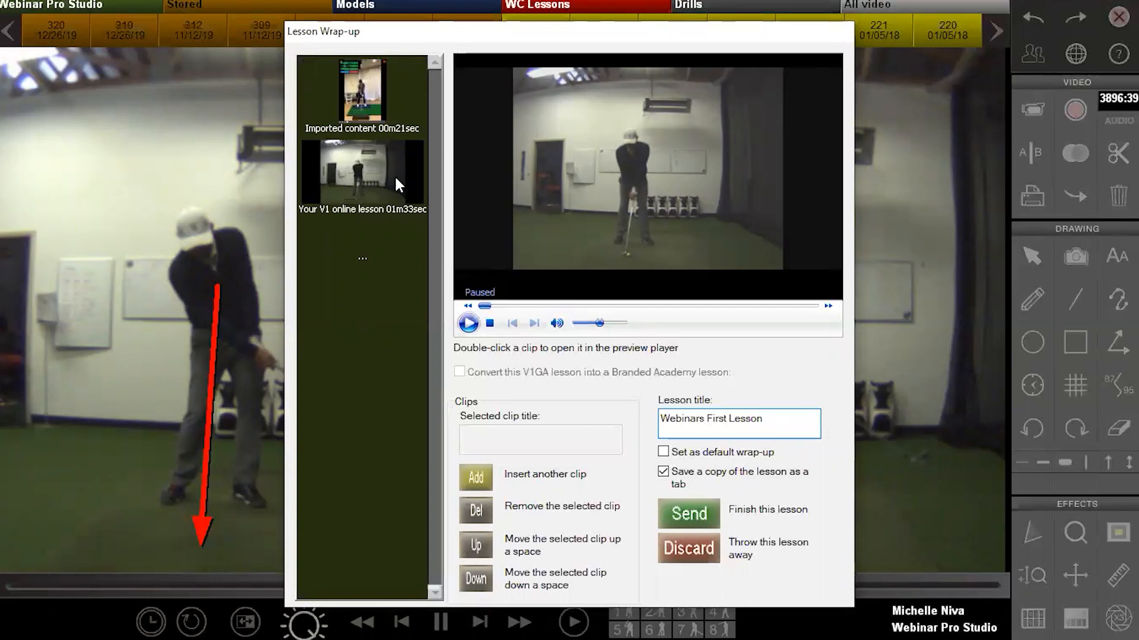
left_click(393, 101)
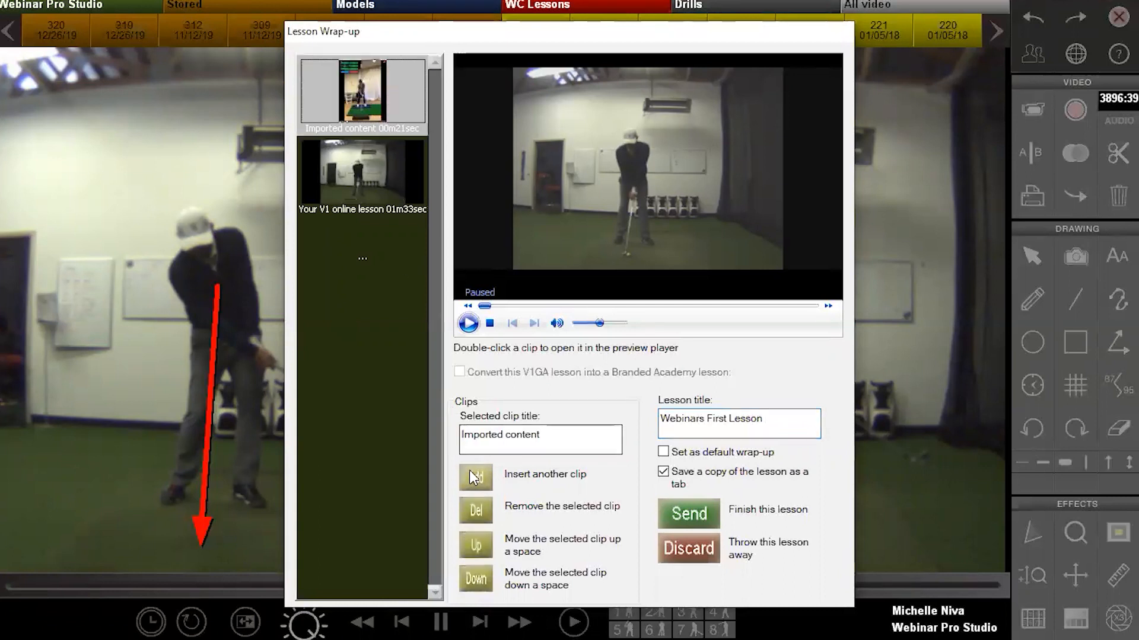
left_click(476, 579)
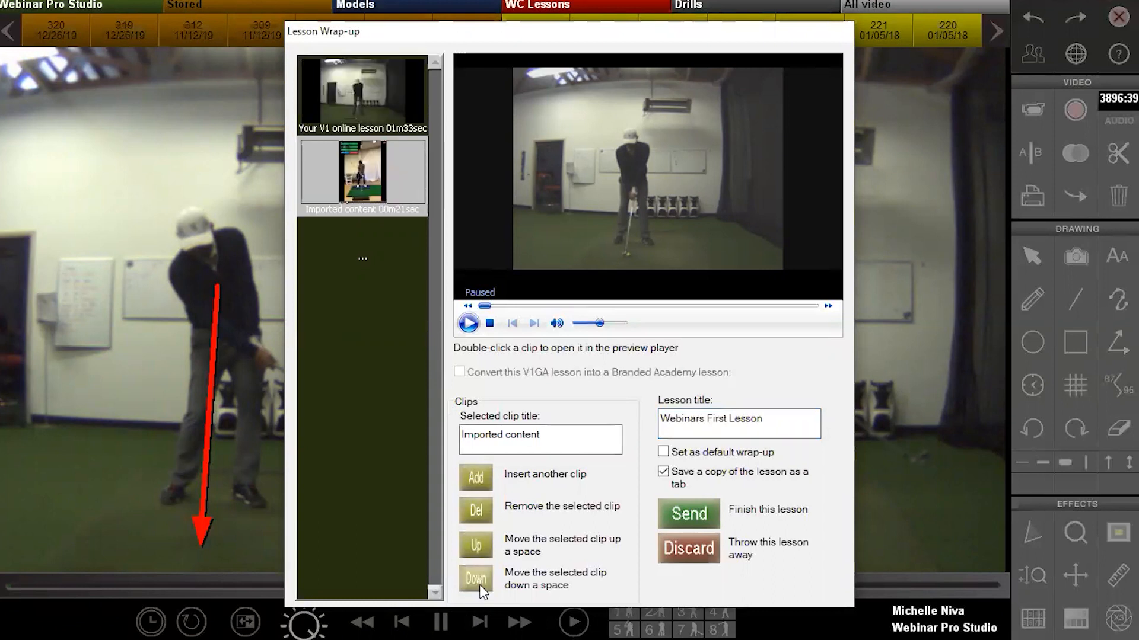
Insert the BigDave Drill Oct 2019 clip and move it to the top of the list
left_click(476, 478)
left_click(352, 251)
double_click(353, 250)
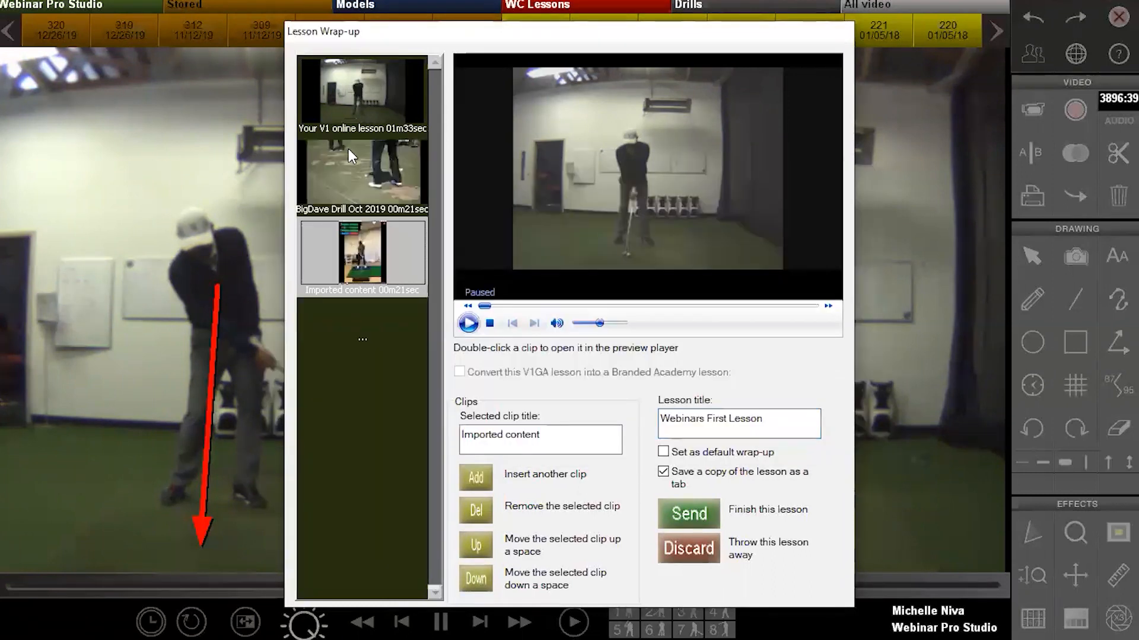
left_click(355, 172)
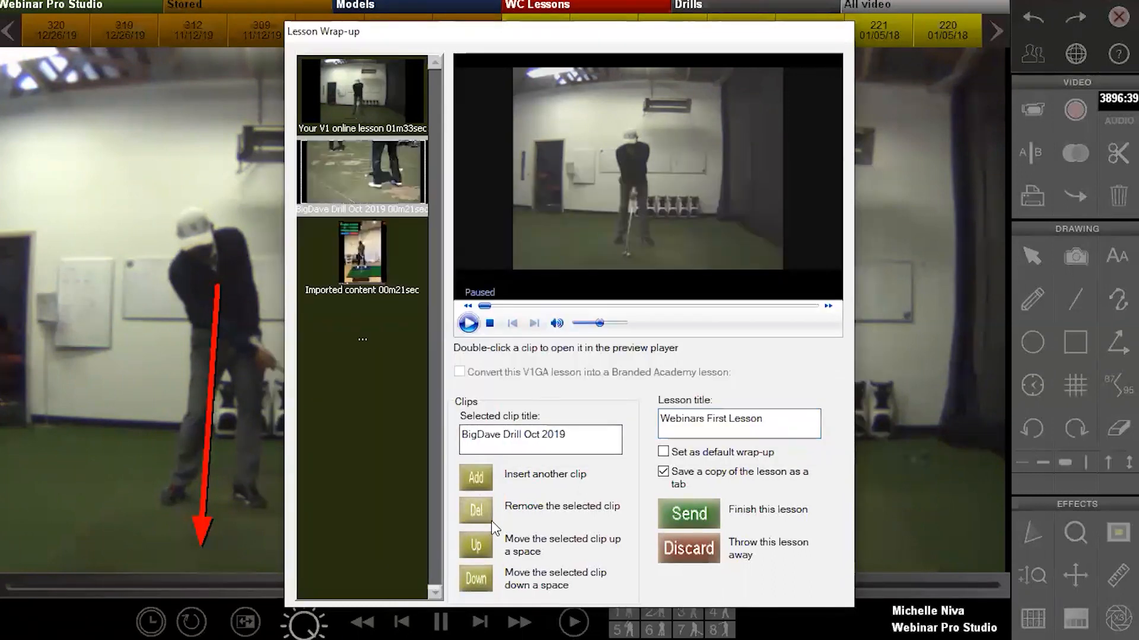
left_click(473, 542)
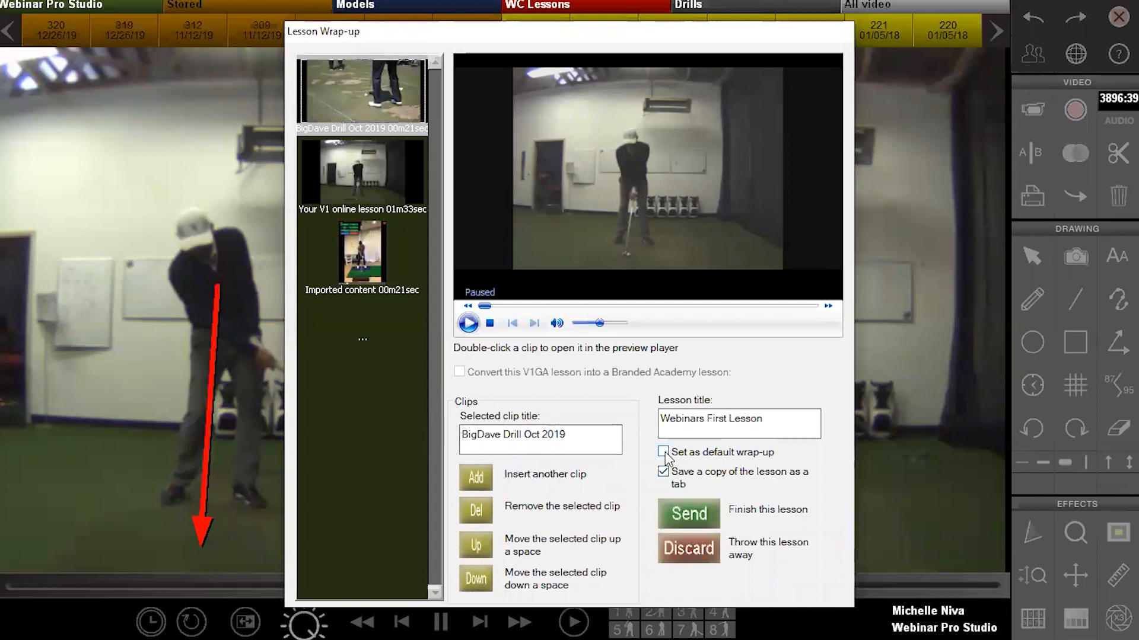
Delete the Imported content clip from the lesson's clip list
left_click(338, 261)
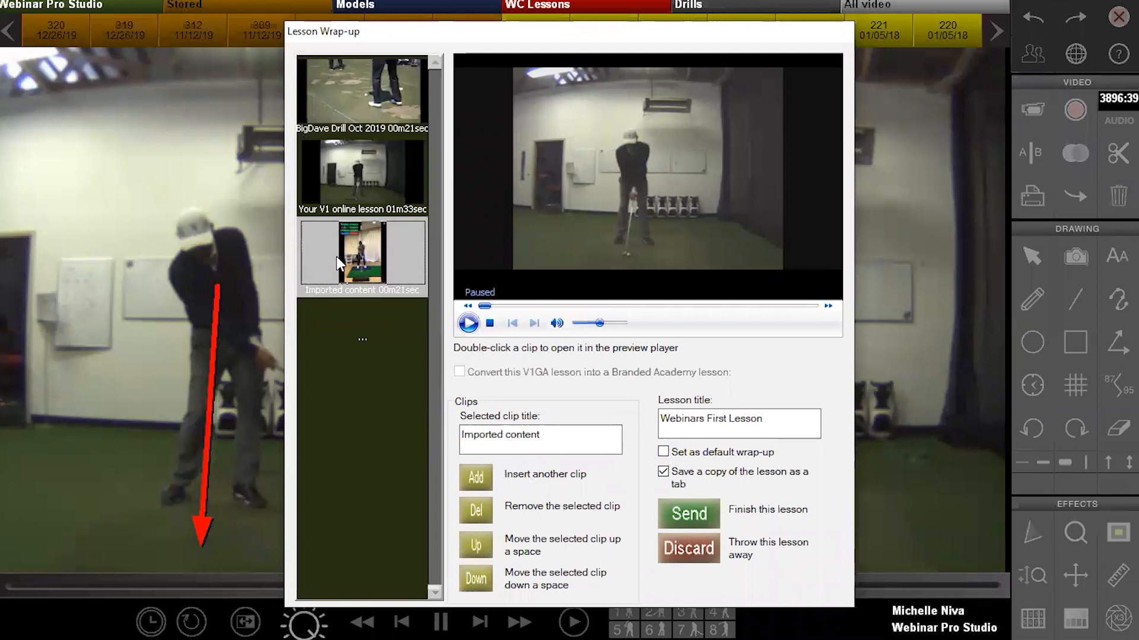
left_click(474, 510)
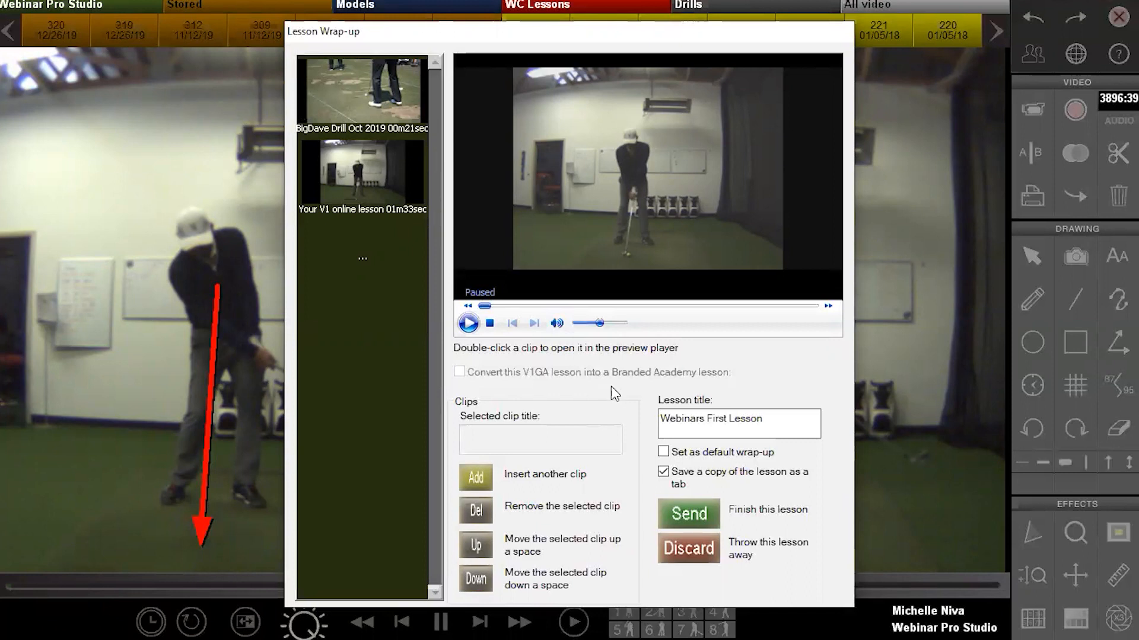
Turn on saving a copy of the lesson as a tab and send Webinars First Lesson
left_click(662, 451)
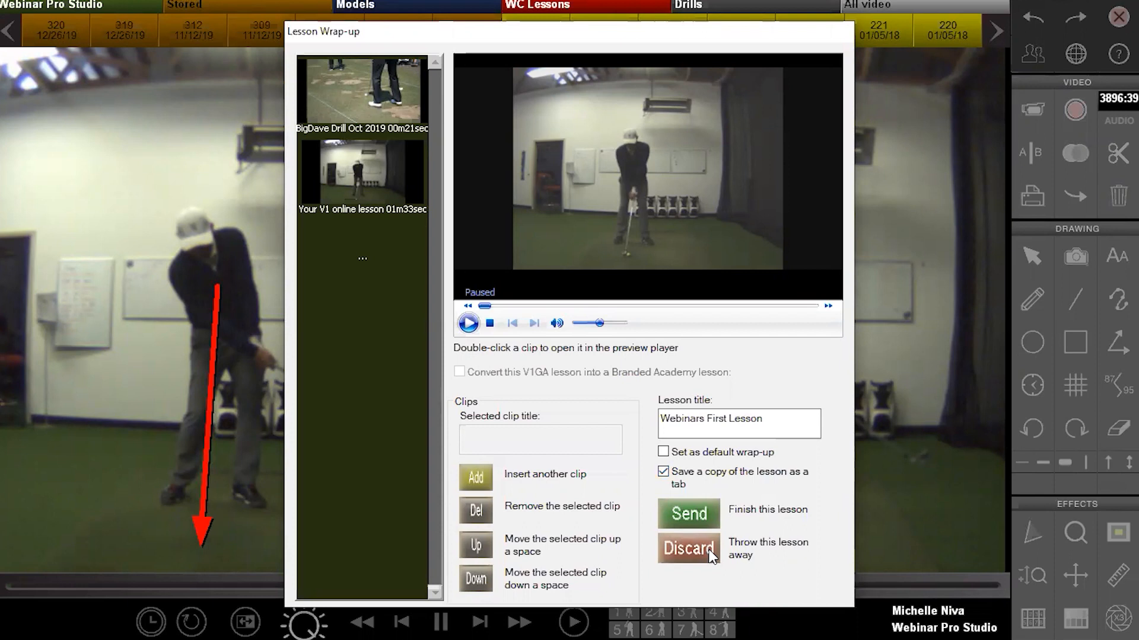
left_click(700, 510)
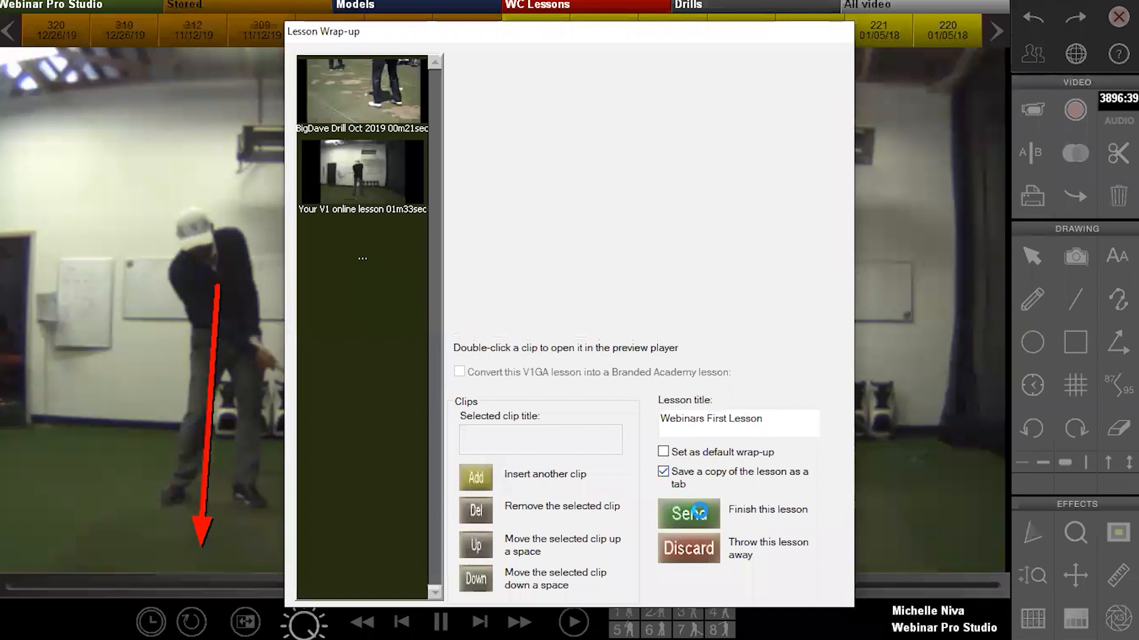